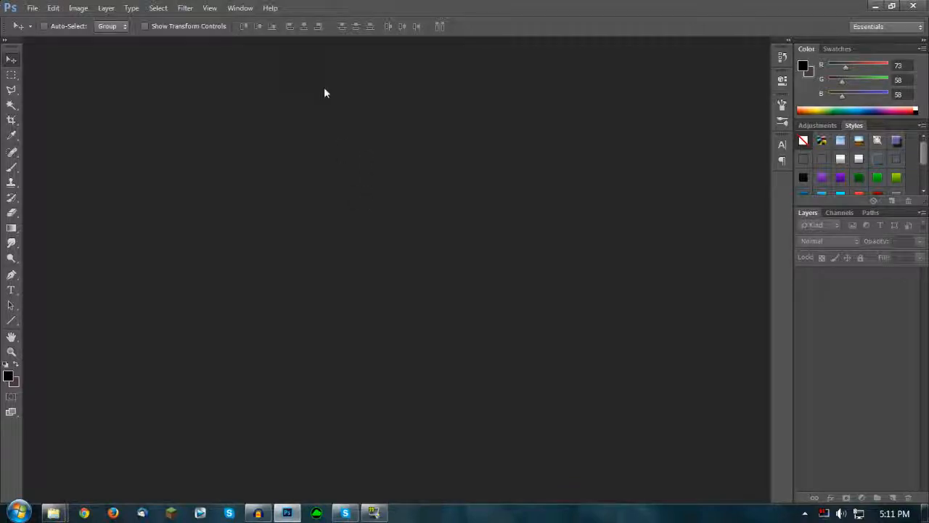
- Create a new blank document 2560 by 1440 pixels at 300 pixels/inch, and close it again
left_click(32, 9)
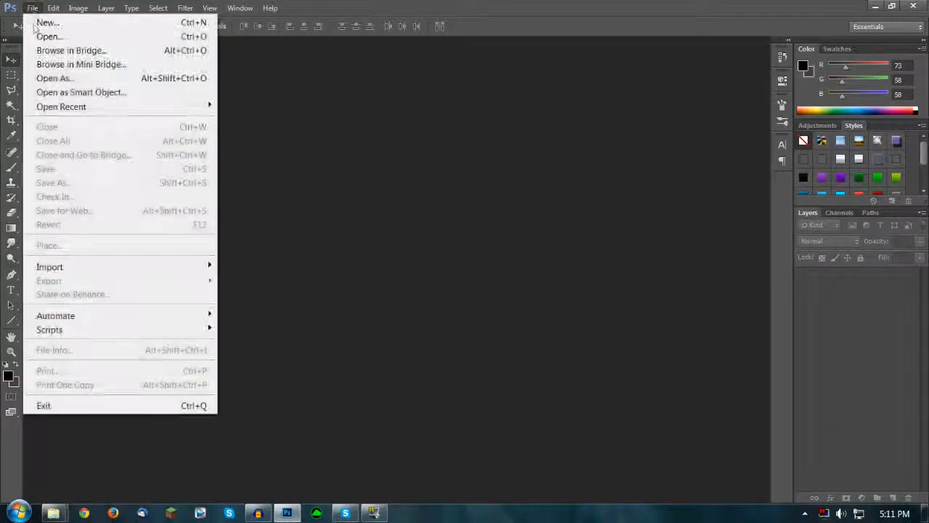
left_click(34, 26)
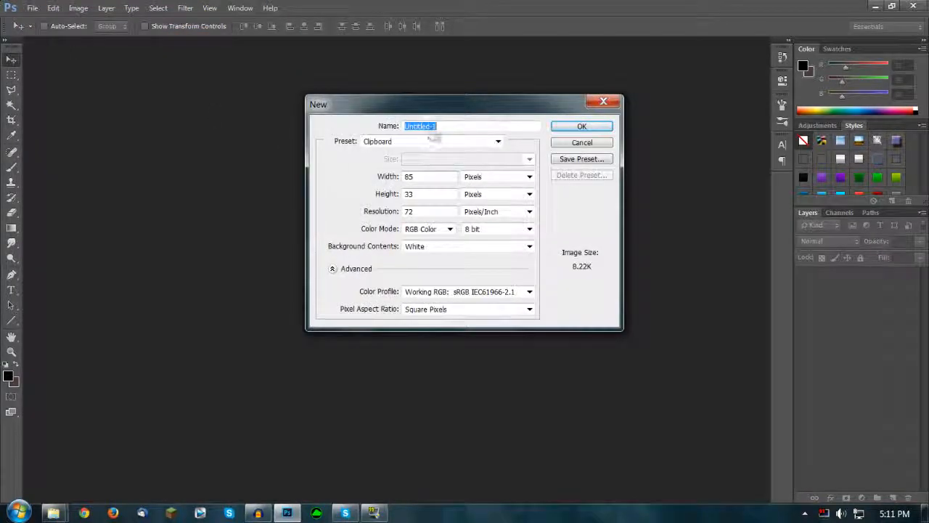
left_click(425, 176)
type("2569")
key("BackSpace")
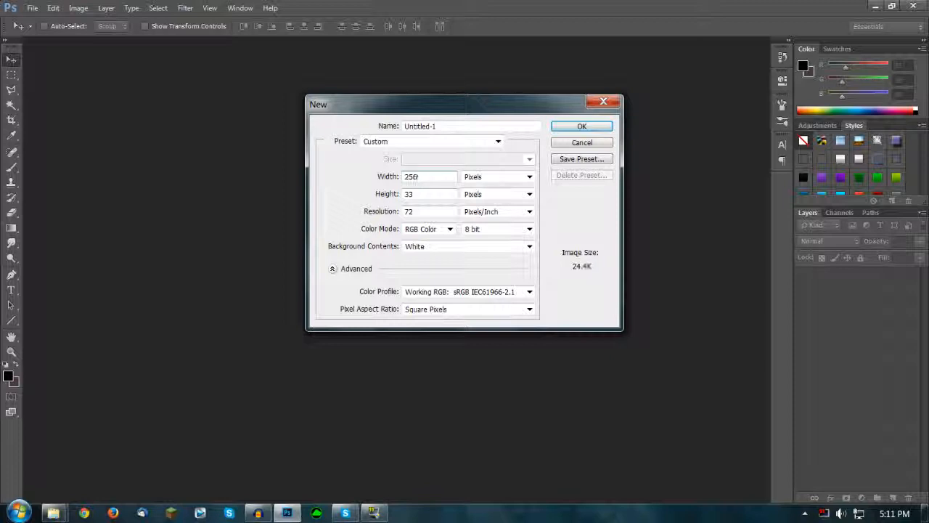
type("0")
key("Tab")
key("Tab")
type("1440")
key("Tab")
key("Tab")
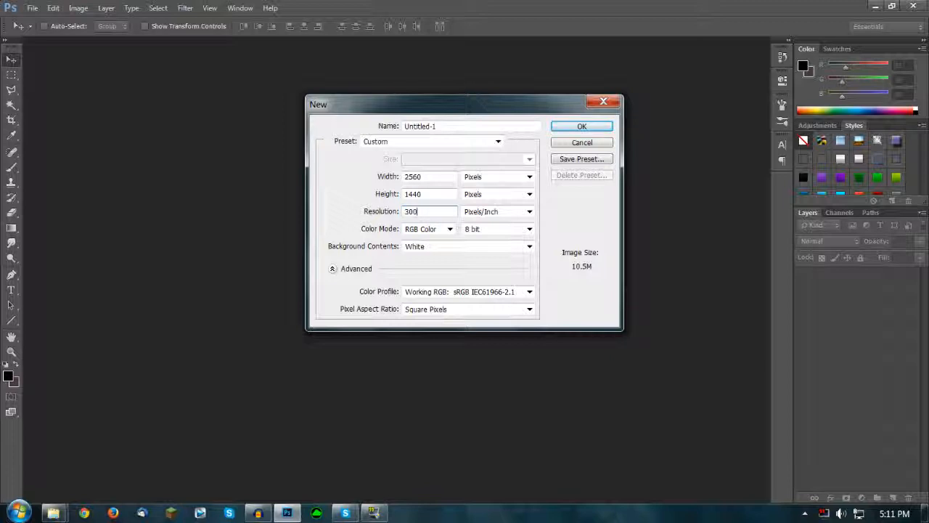
left_click(565, 125)
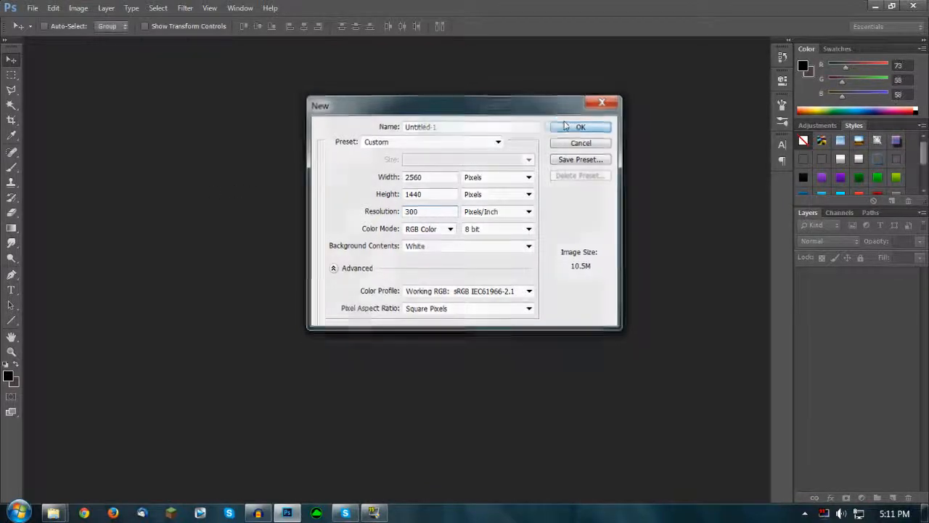
left_click(126, 43)
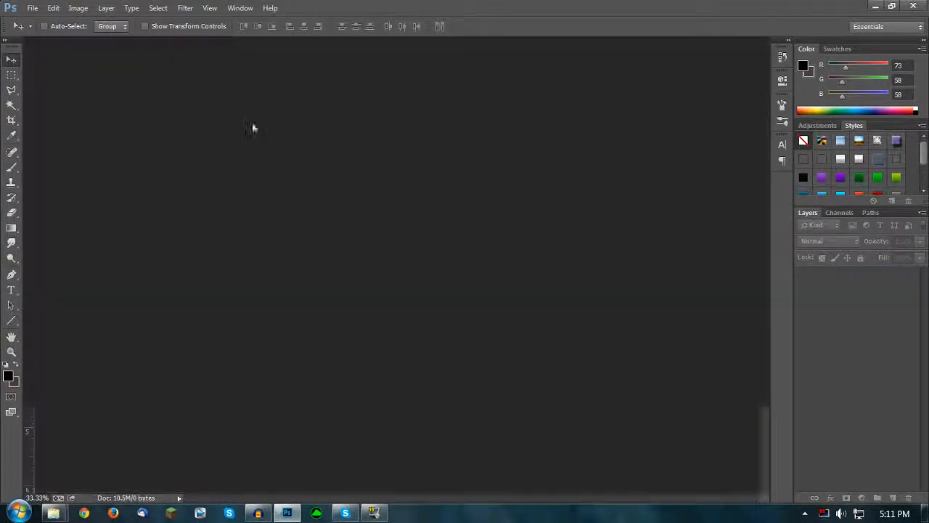
- Open the recently used file Banner.jpg and toggle its guides off and on to compare
left_click(32, 8)
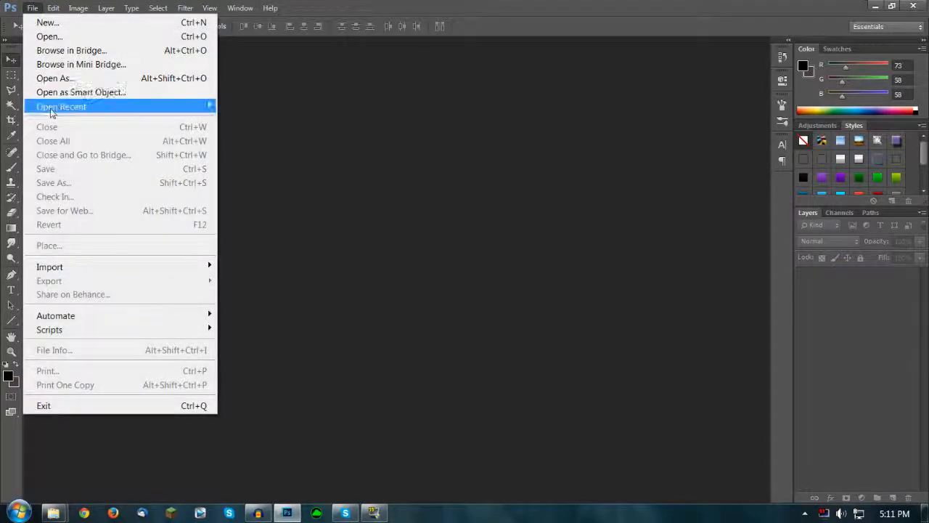
mouse_move(87, 106)
left_click(290, 106)
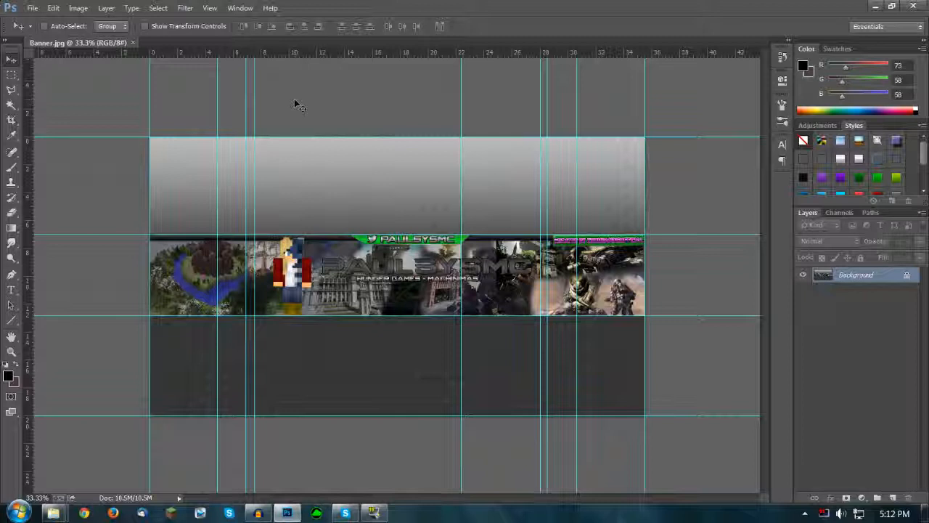
key("ctrl+semicolon")
key("ctrl+semicolon")
key("ctrl+semicolon")
key("ctrl+semicolon")
- Add an empty layer, unlock the Background layer and delete it, keeping the guides shown
left_click(893, 497)
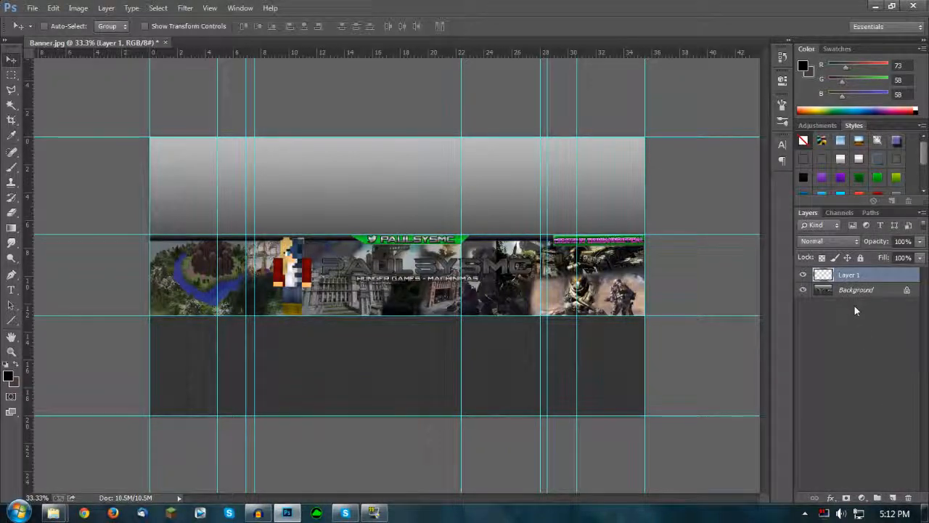
double_click(857, 291)
key("Return")
key("Delete")
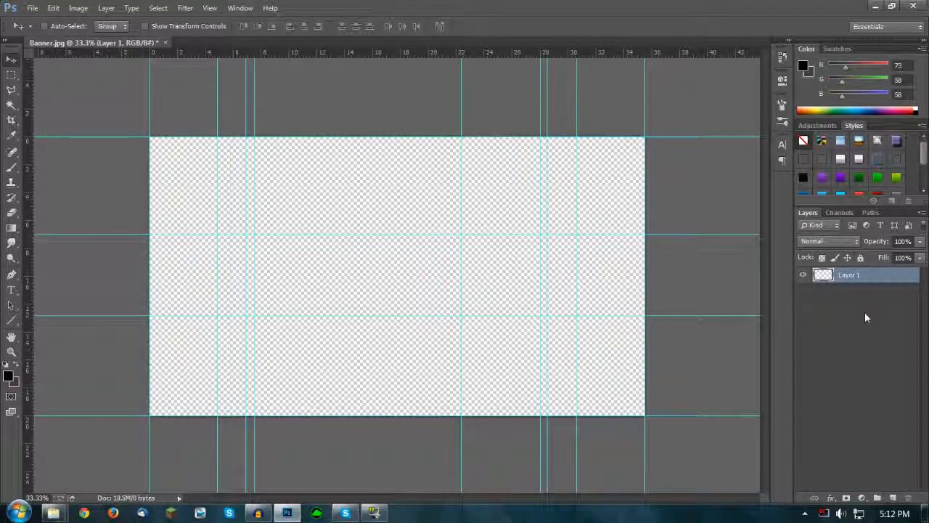
key("ctrl+semicolon")
key("ctrl+semicolon")
- Set the background colour to a dark grey and the foreground colour to #2d2d2d
left_click(838, 48)
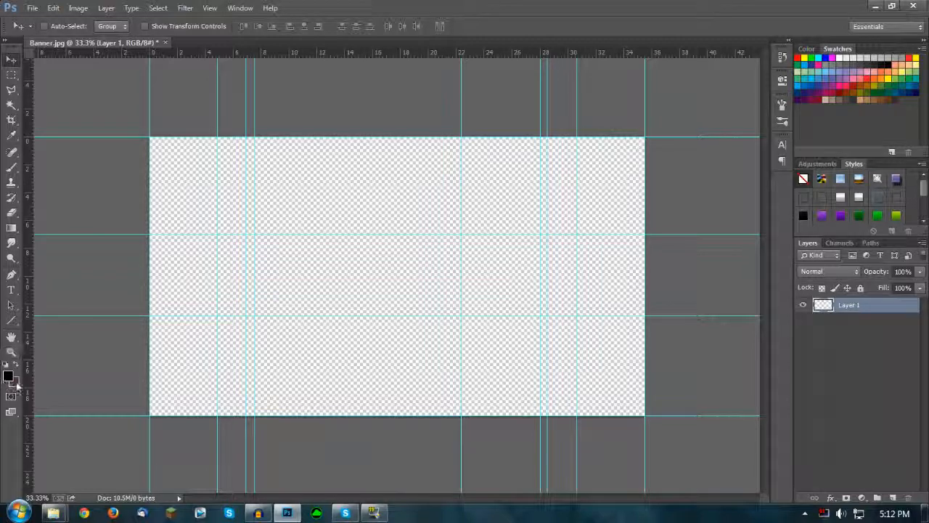
left_click(15, 380)
left_click(845, 291)
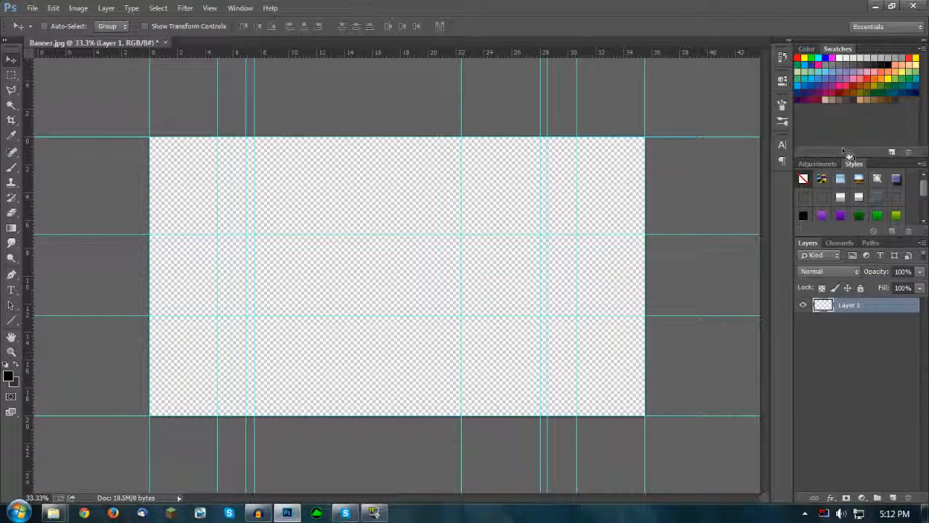
left_click(8, 375)
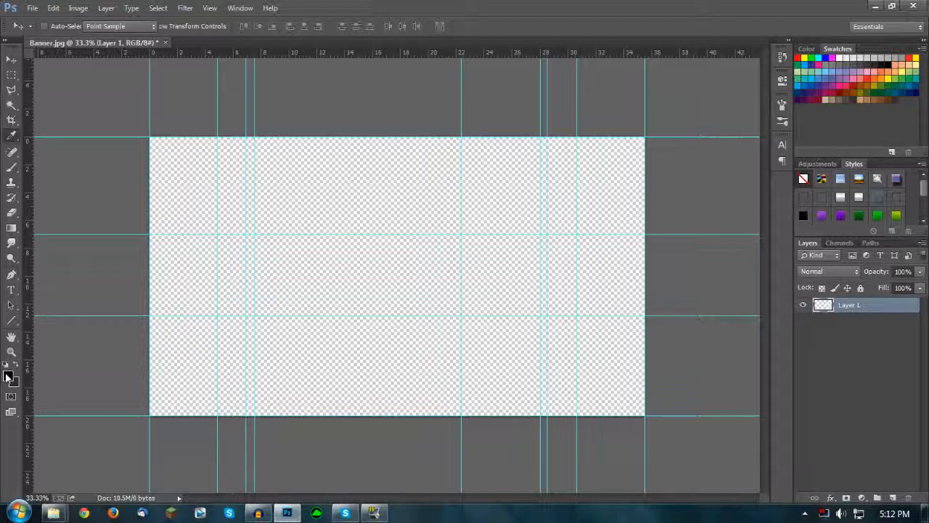
left_click(581, 420)
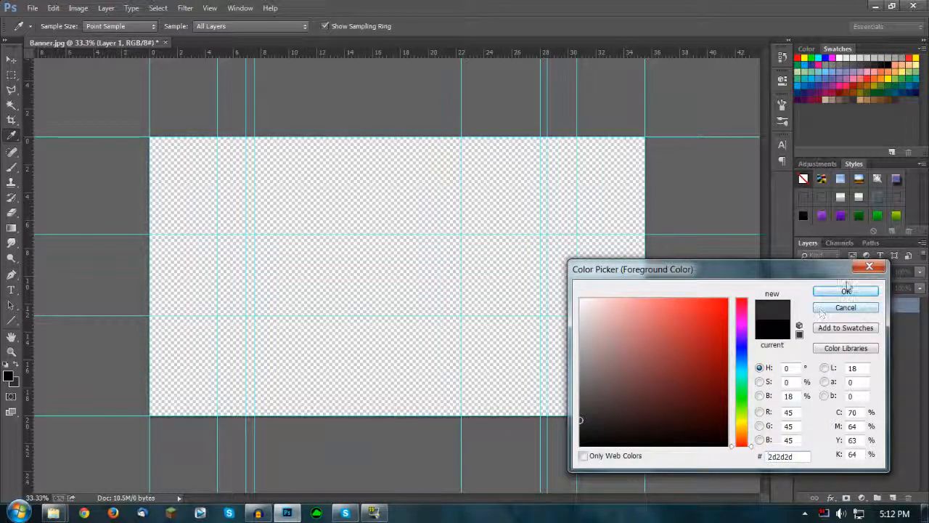
left_click(846, 291)
- Fill the empty layer with a radial gradient drawn outward from the canvas centre, and remove the vertical guide near ruler mark 22
key("g")
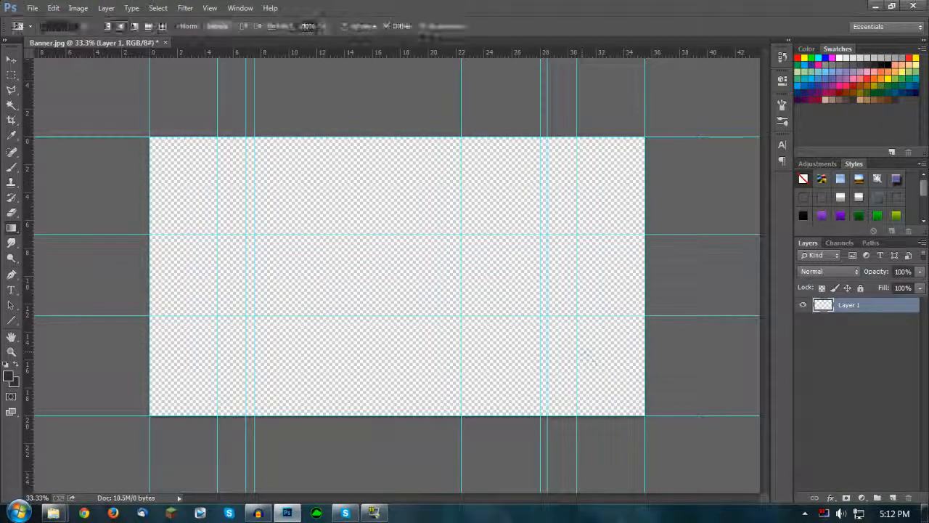
left_click_drag(498, 257, 95, 260)
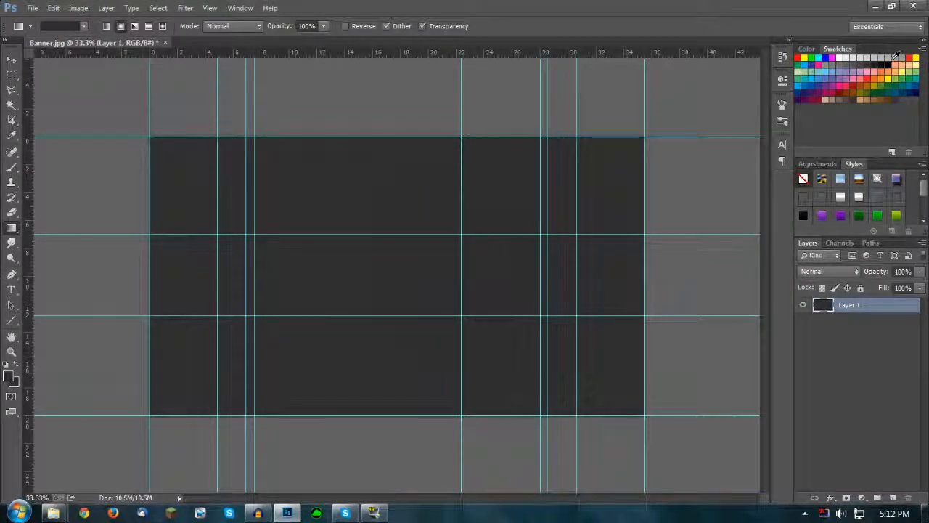
key("v")
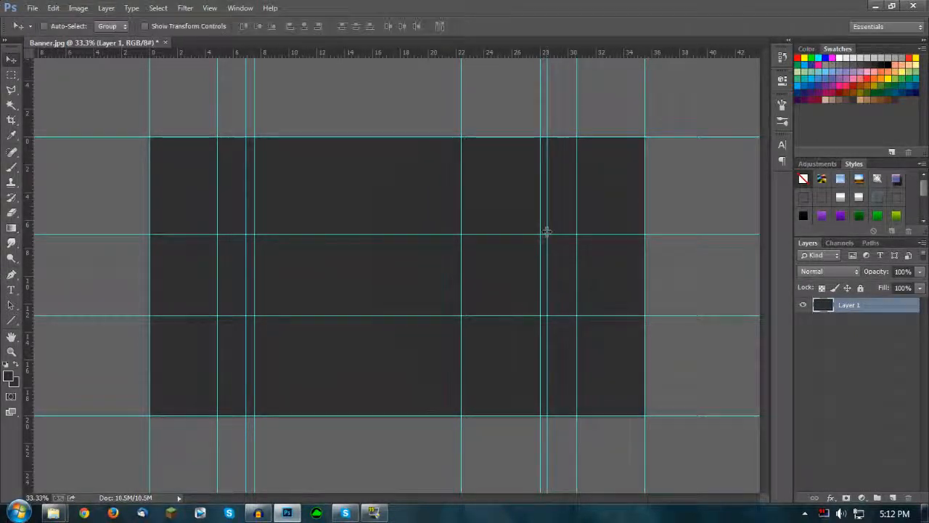
left_click_drag(400, 307, 28, 254)
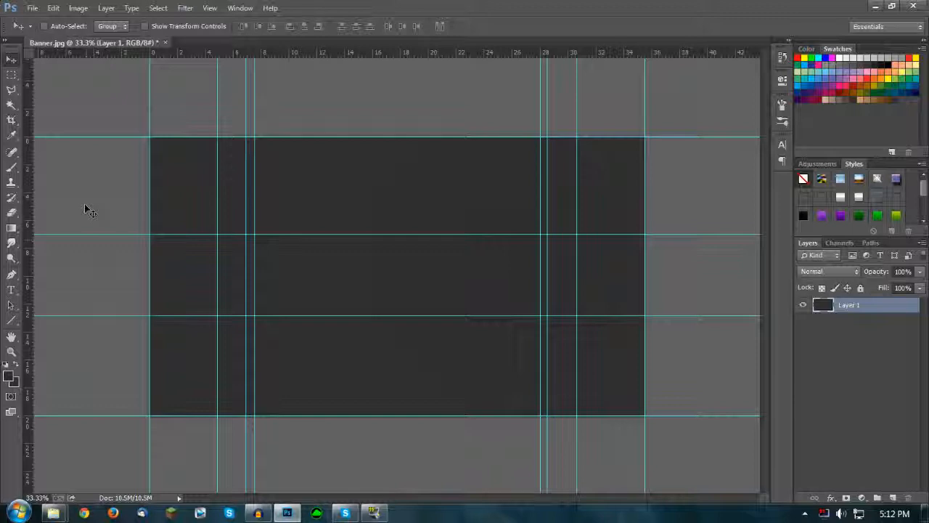
- Close the FTB Episodes folder window, switch to the Gfx folder in Windows Explorer, widen its file list and open the Textures folder
mouse_move(53, 512)
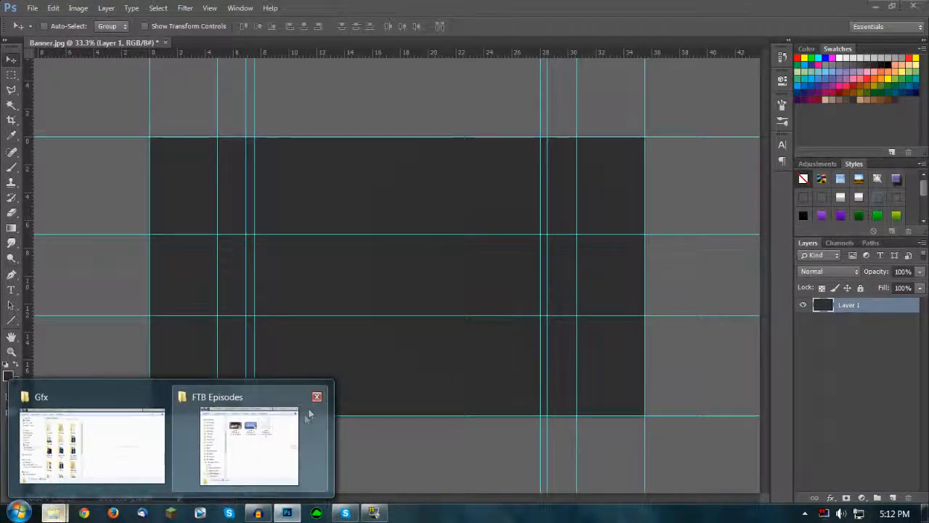
left_click(317, 396)
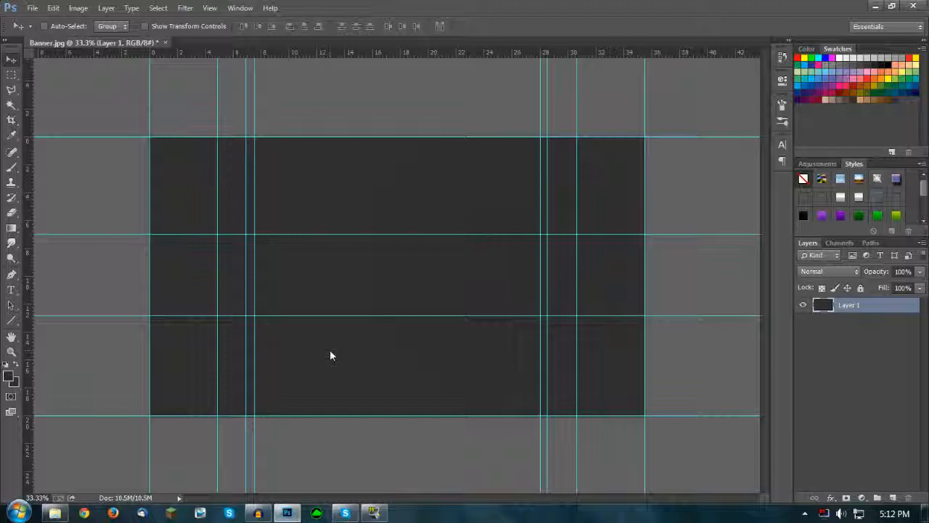
key("alt+Tab")
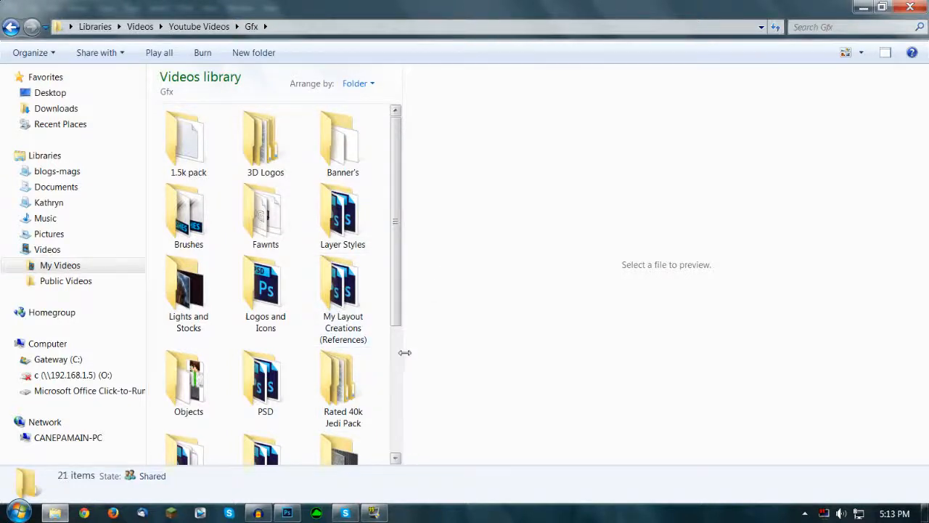
left_click_drag(405, 352, 878, 352)
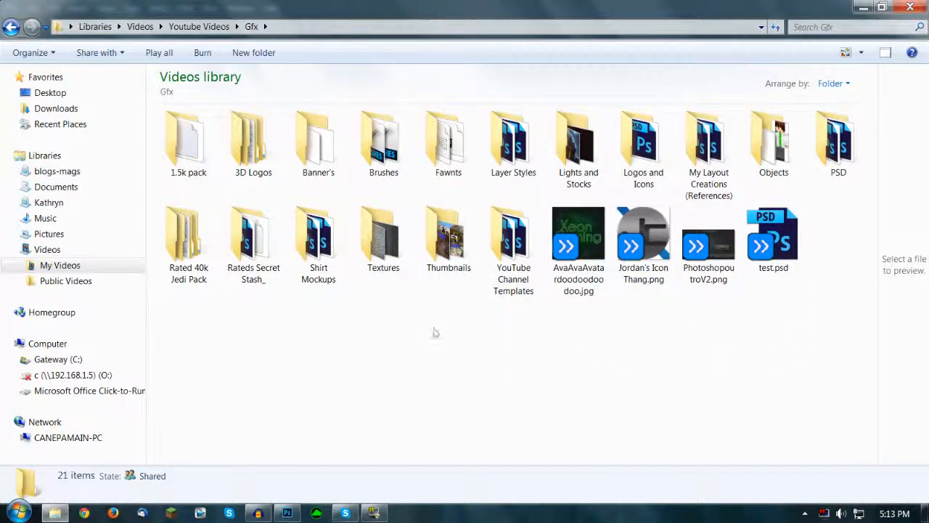
double_click(383, 236)
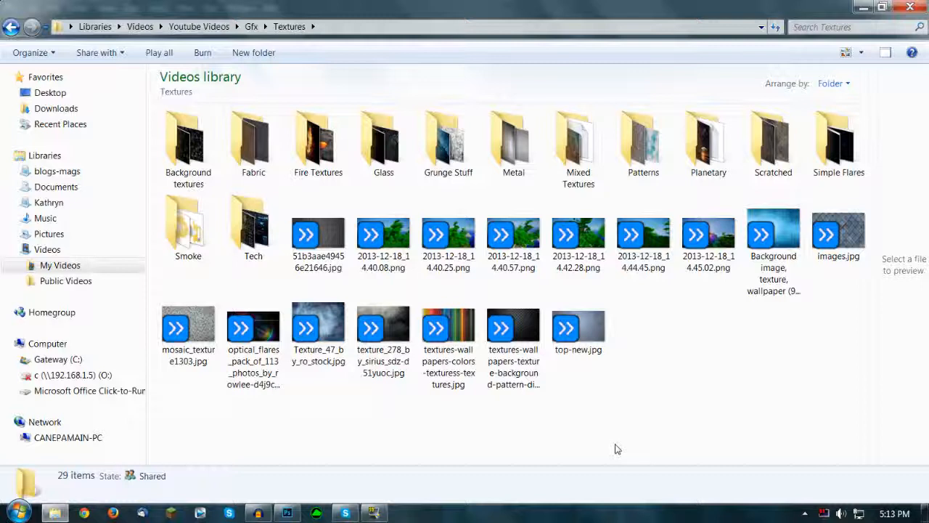
left_click(573, 269)
left_click_drag(573, 272, 88, 470)
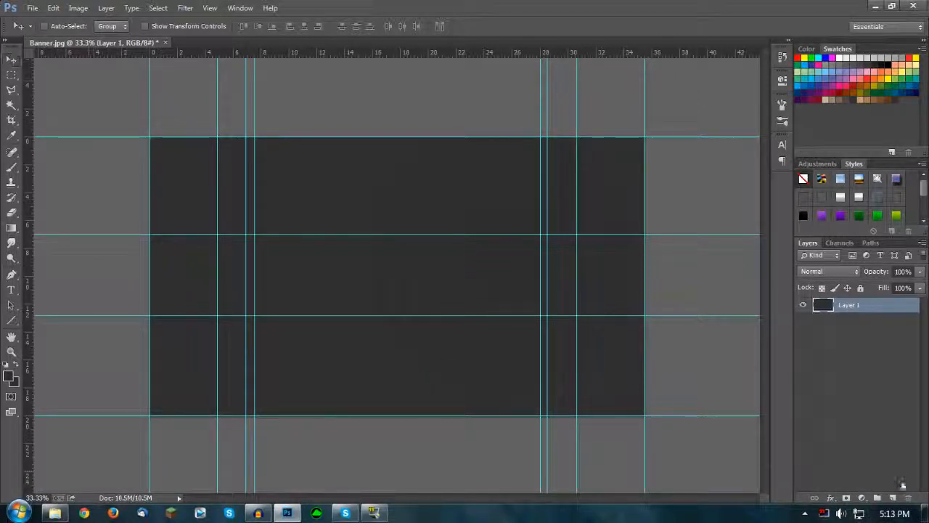
key("Escape")
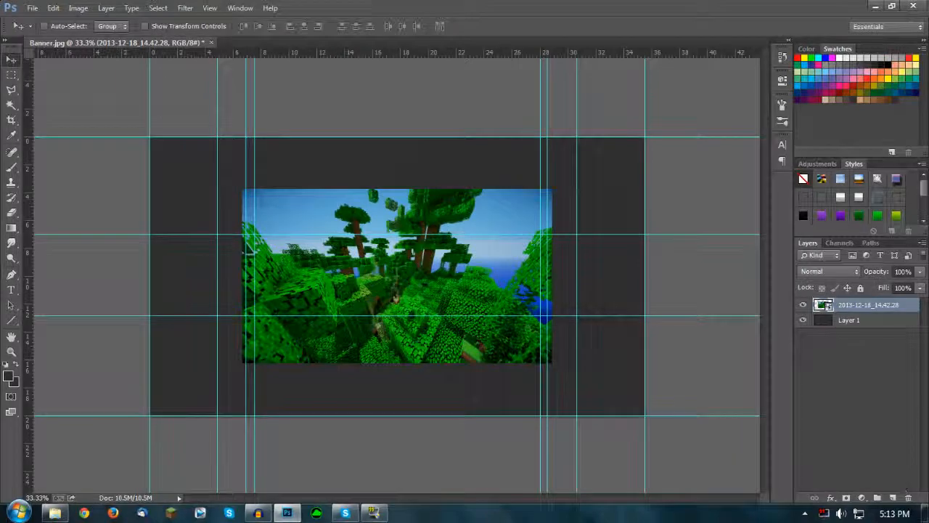
- Add an empty layer and place 2013-12-18_14.42.28.png from the Textures folder at the centre of the banner
left_click(893, 498)
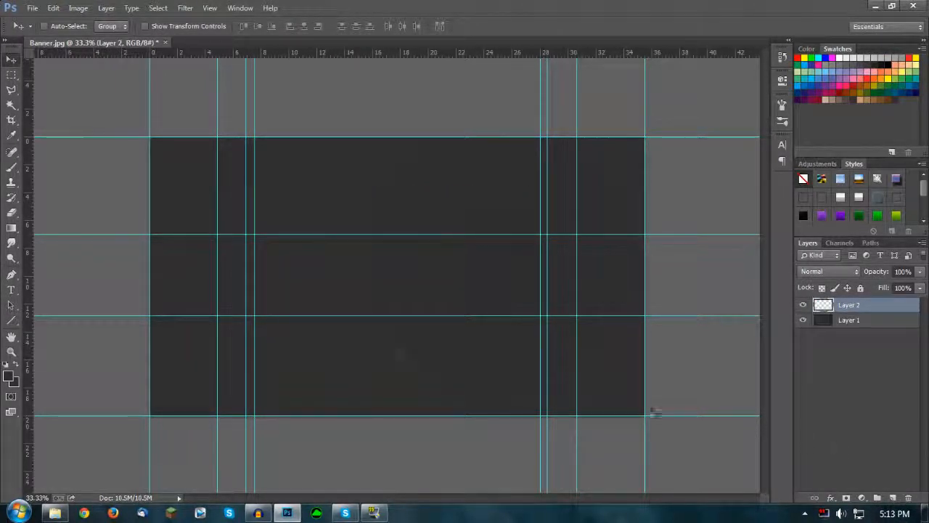
left_click(56, 512)
left_click_drag(593, 243, 351, 306)
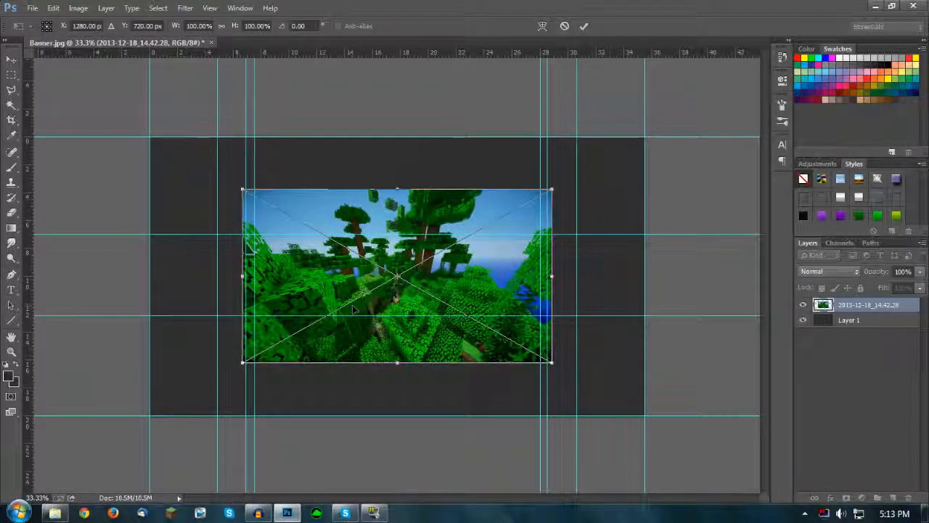
key("Return")
- Scale the placed image to about 160% and position it so that it covers the whole canvas
key("ctrl+t")
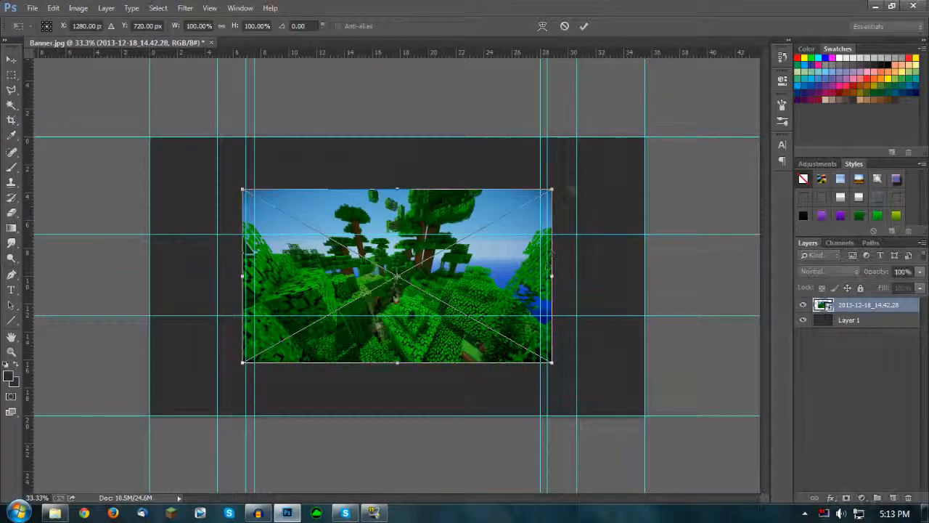
left_click_drag(552, 190, 690, 113)
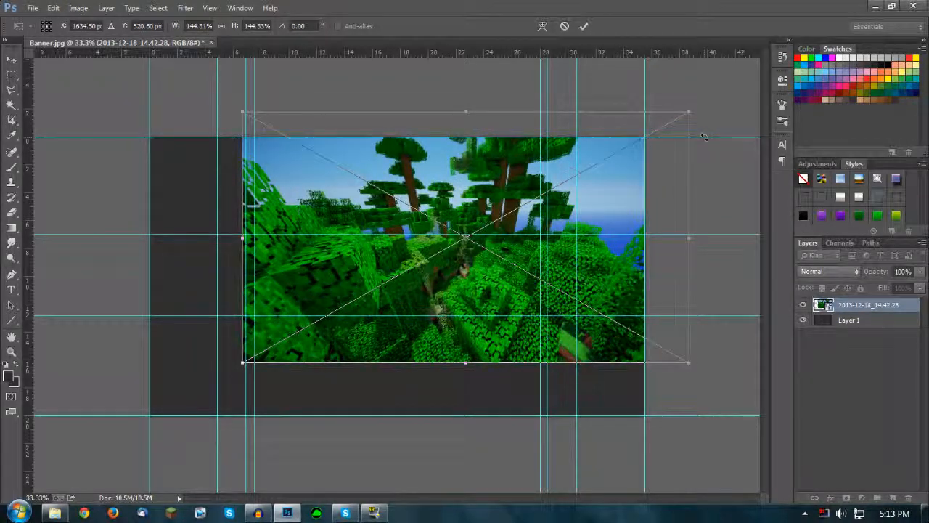
key("Return")
left_click_drag(512, 281, 422, 333)
key("ctrl+t")
left_click_drag(597, 164, 651, 147)
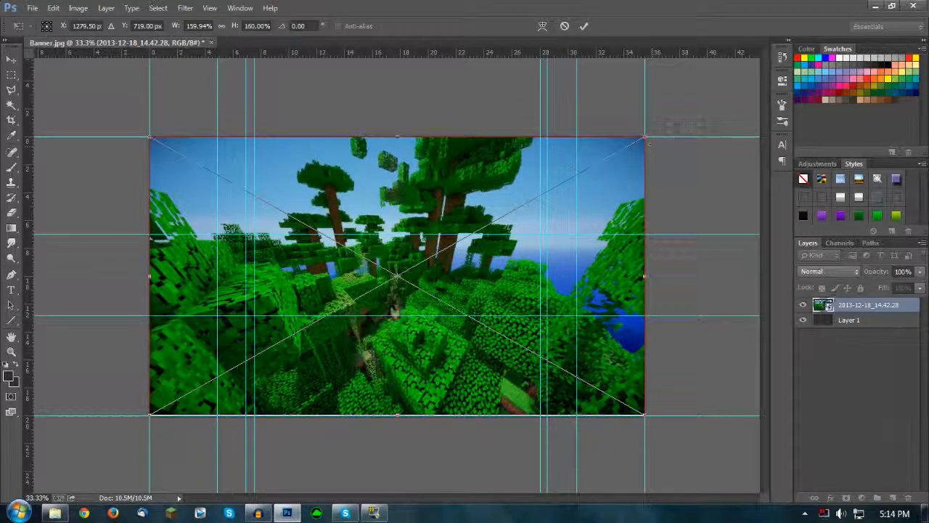
key("Return")
- Nudge the scaled image slightly straight down from the canvas's upper edge
key("shift+Down")
key("shift+Down")
key("shift+Down")
key("shift+Down")
key("shift+Down")
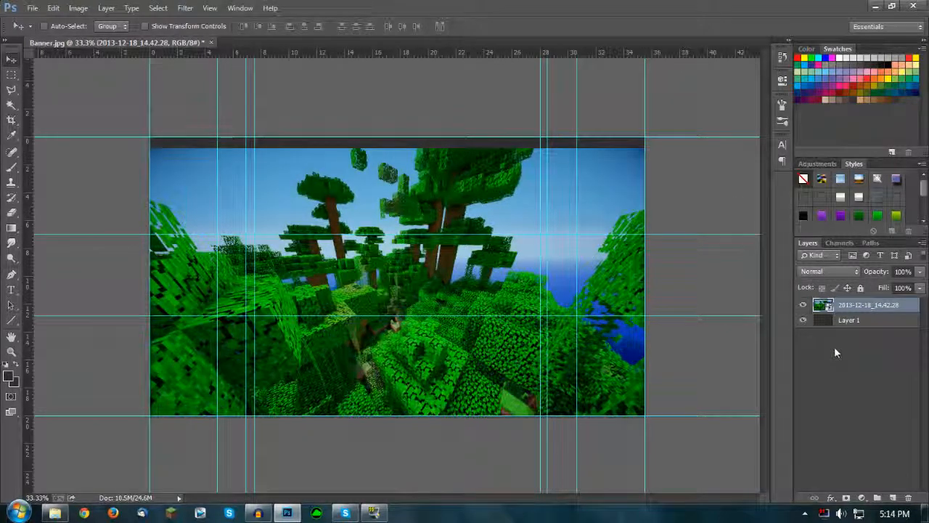
- Rasterize the image layer and delete its full-width part below the horizontal guide near ruler mark 12
key("m")
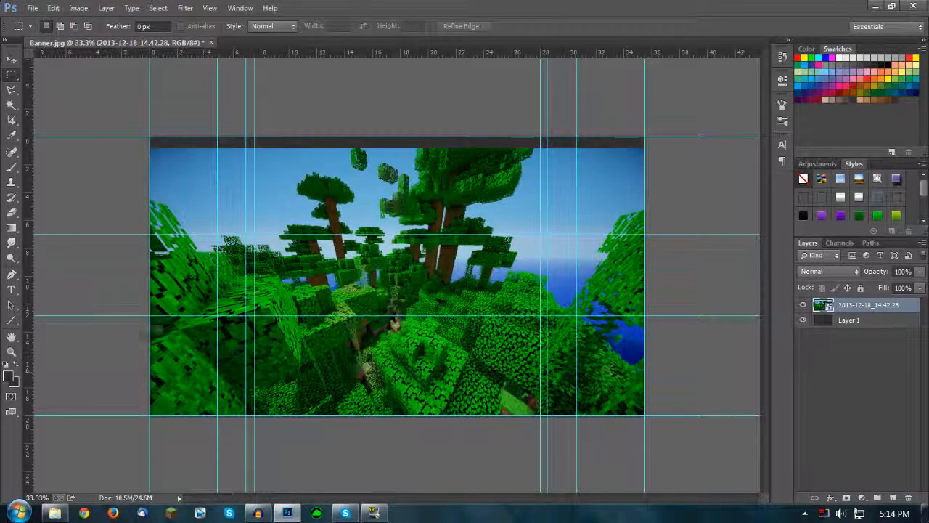
left_click_drag(148, 315, 647, 457)
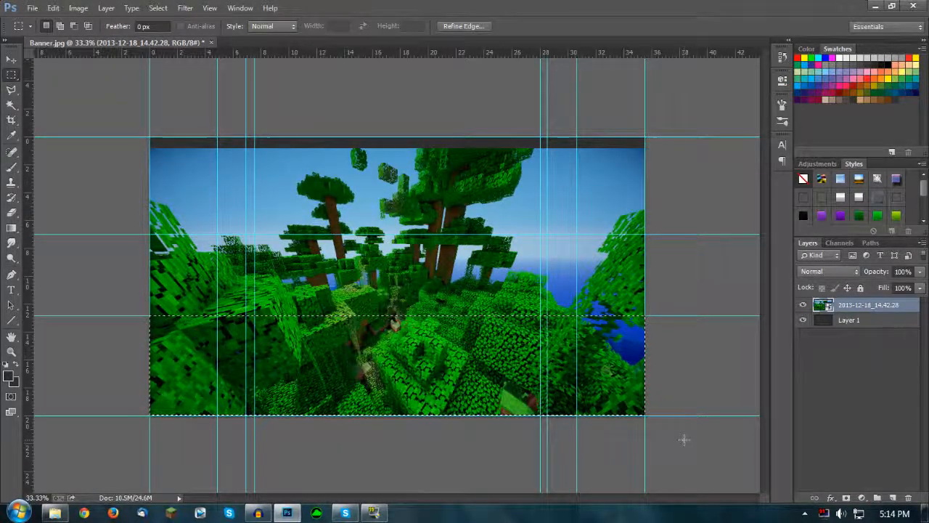
key("Delete")
key("Return")
right_click(856, 305)
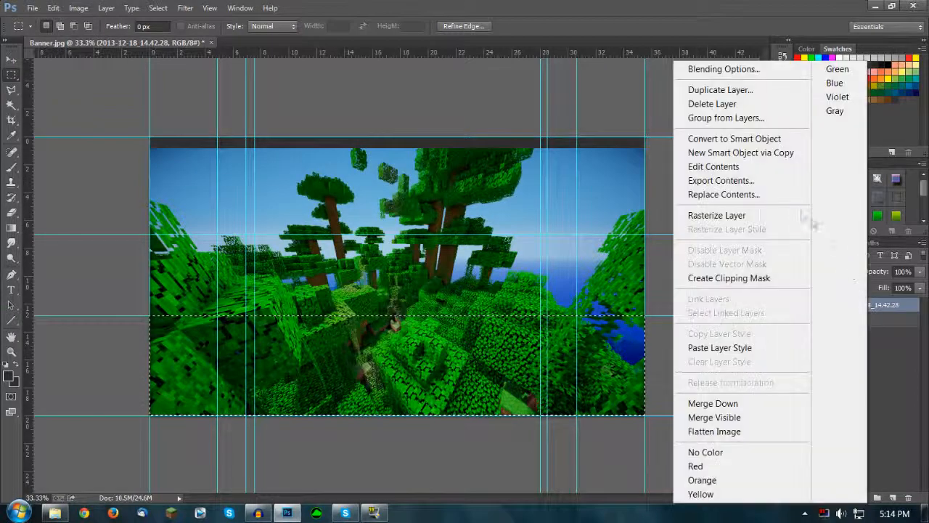
left_click(770, 215)
key("Delete")
- Try moving the selected area below the guide up to the upper part of the banner, and undo it
key("v")
left_click_drag(417, 385, 442, 189)
key("ctrl+z")
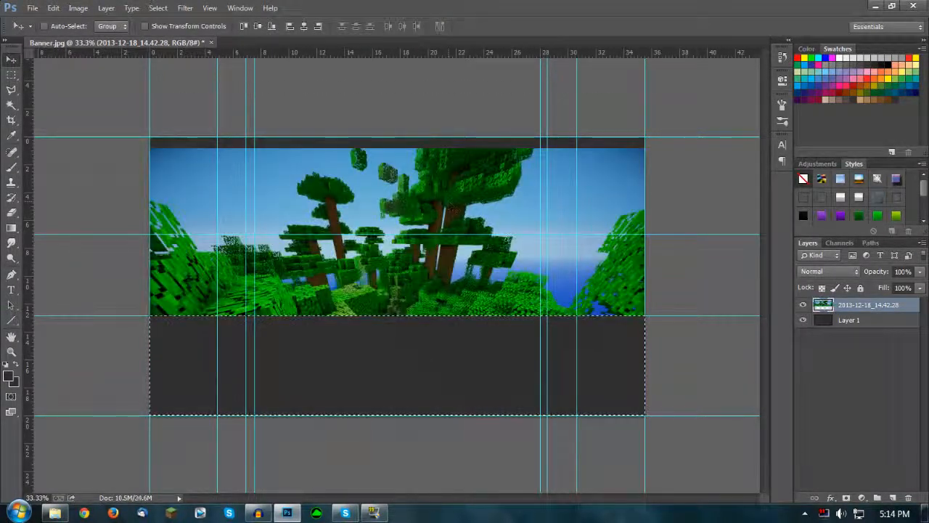
- Delete the full-width part of the image layer above the horizontal guide near ruler mark 7, and clear the selection
key("m")
left_click_drag(463, 359, 494, 155)
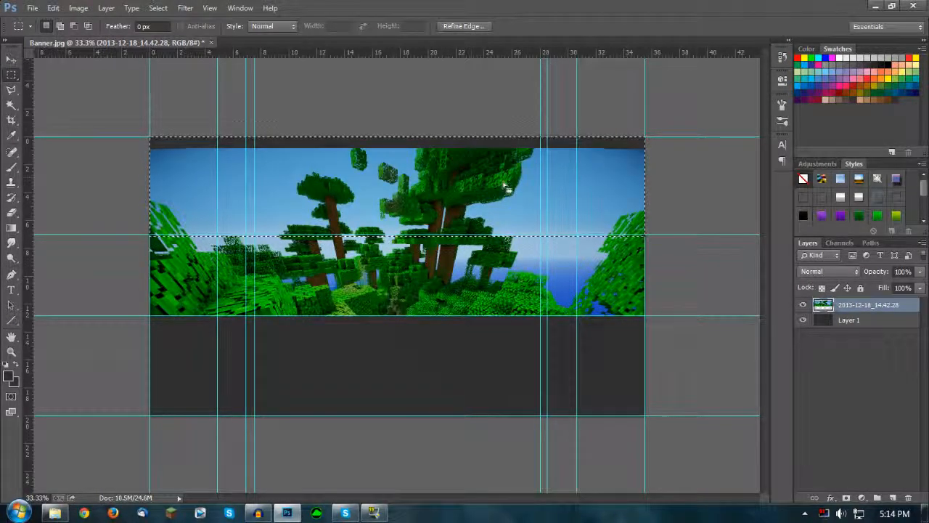
key("Delete")
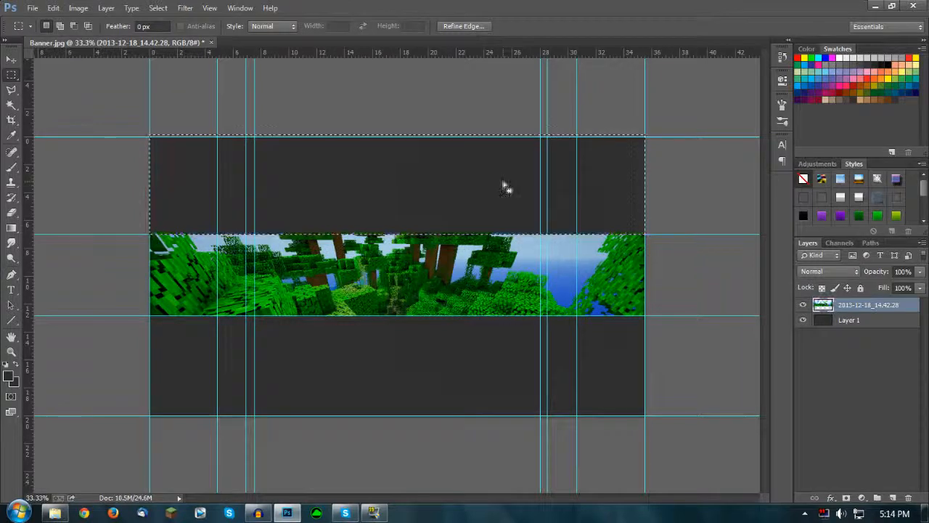
key("ctrl+d")
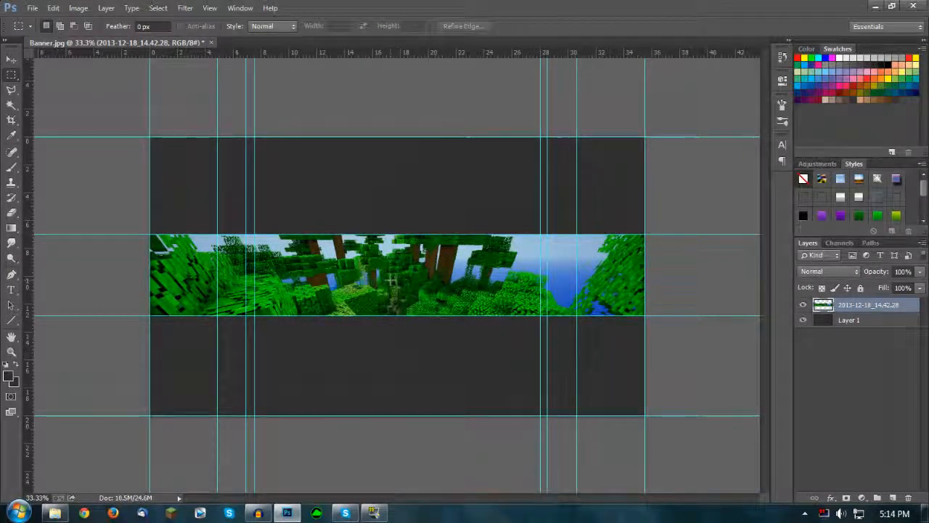
- Add the title text "Pancake turtle" at 100 pt over the Minecraft image strip
key("t")
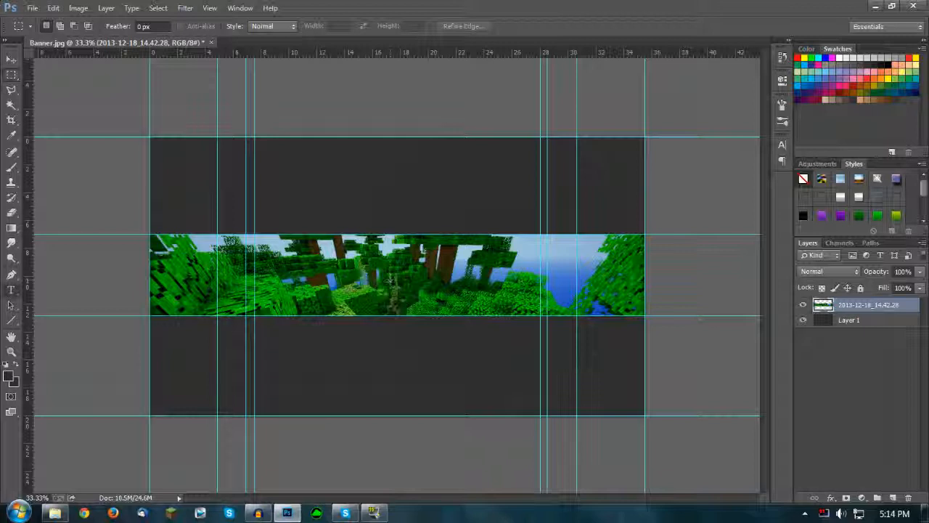
left_click(561, 237)
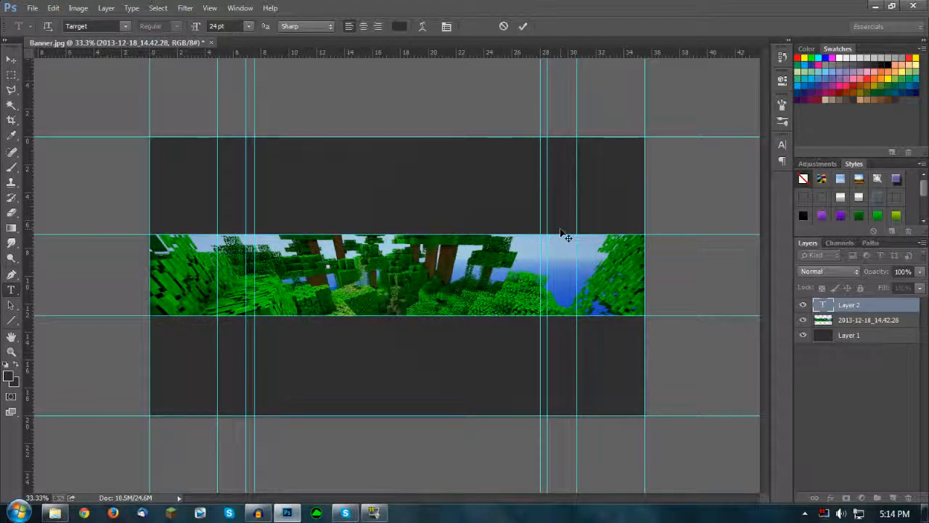
left_click(193, 25)
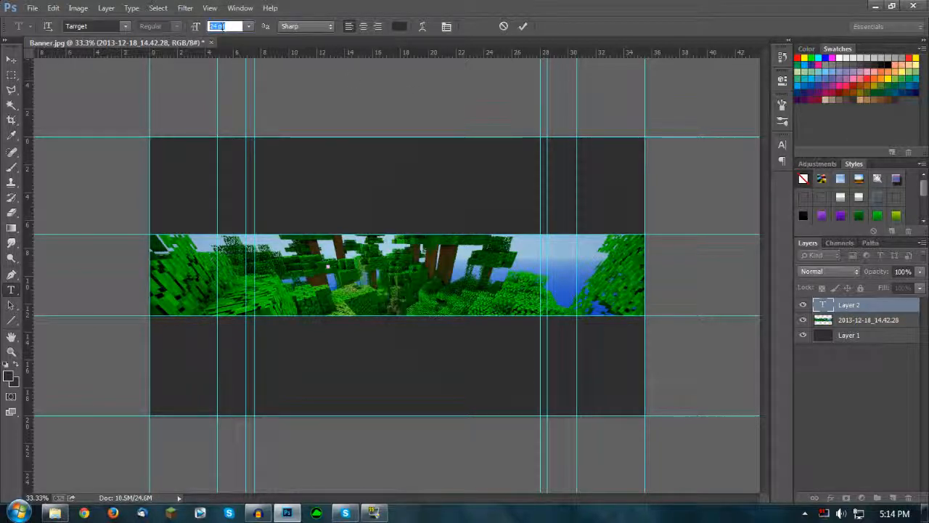
type("100")
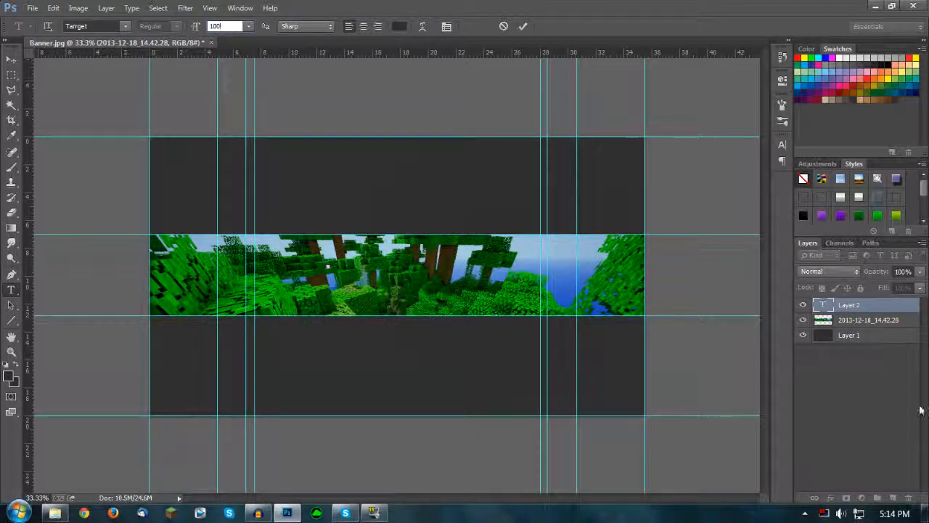
left_click(865, 310)
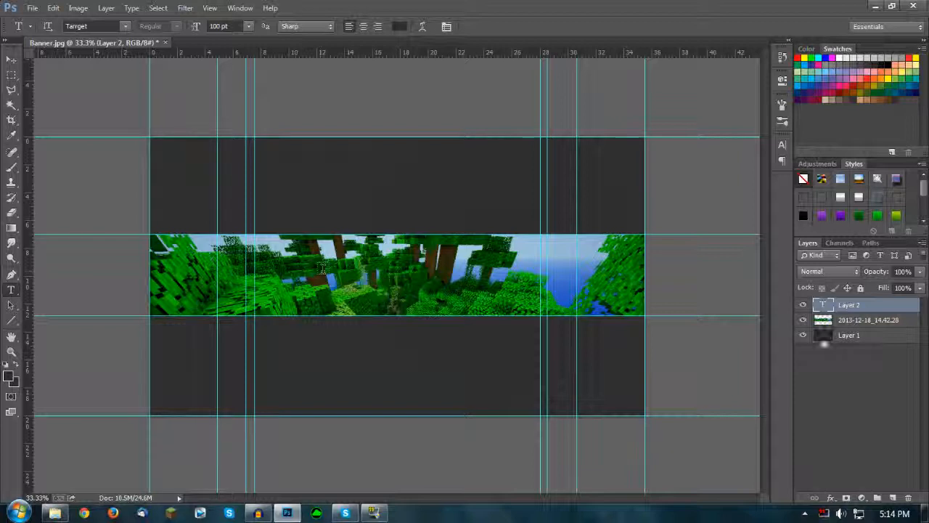
left_click(871, 320)
left_click(308, 267)
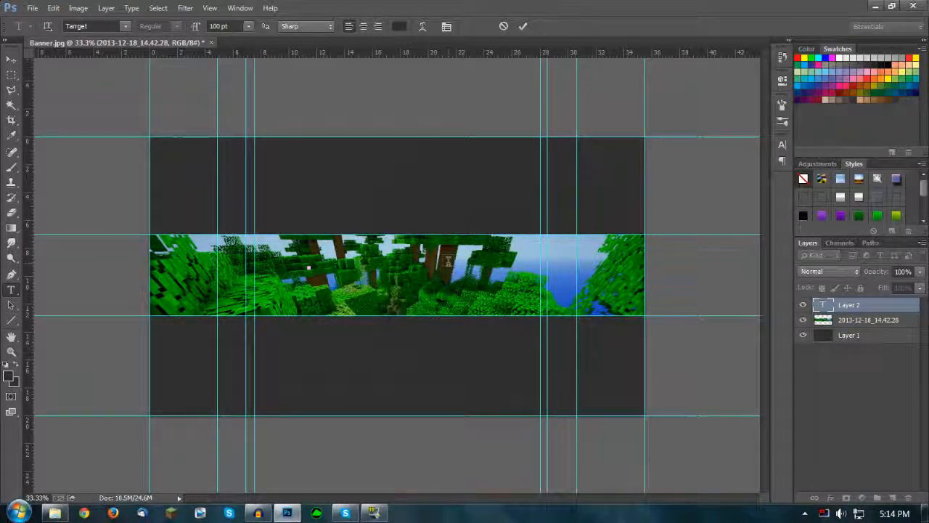
type("Channel Name")
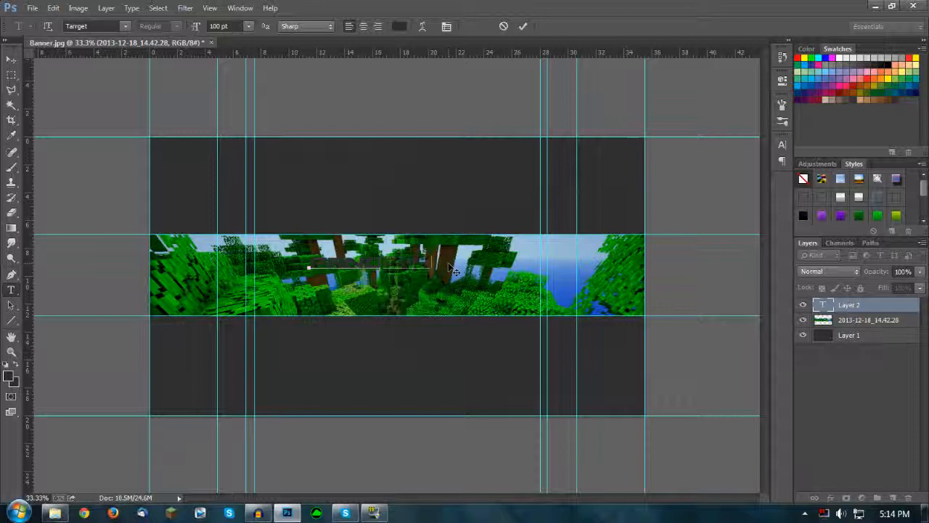
key("BackSpace")
type("TURTLE")
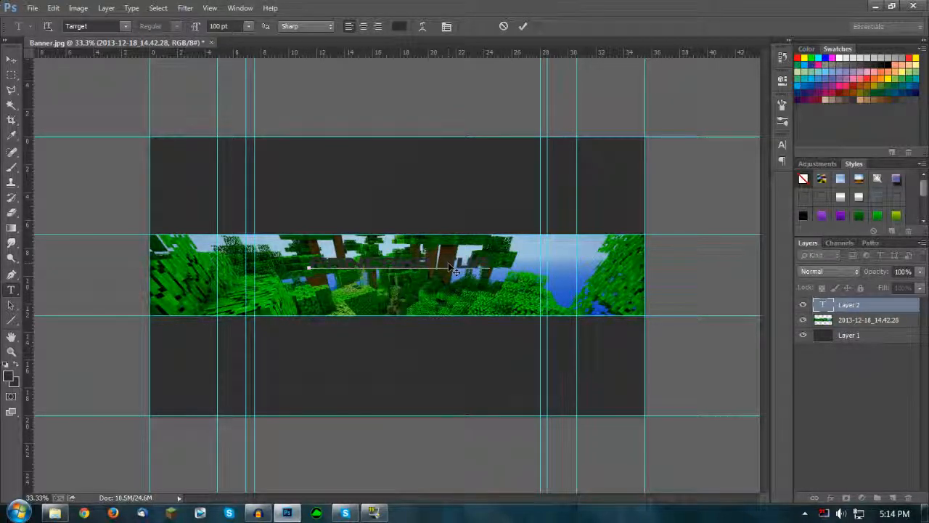
left_click(900, 306)
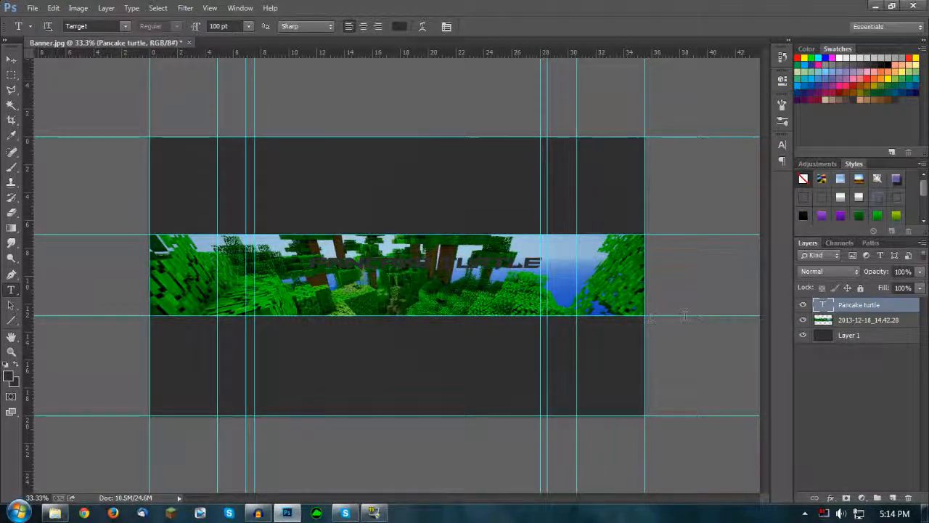
- Move the title down to the middle of the image strip and center it horizontally on the canvas
key("v")
mouse_move(510, 325)
left_mouse_down()
mouse_move(485, 333)
mouse_move(493, 326)
left_mouse_up()
key("ctrl+a")
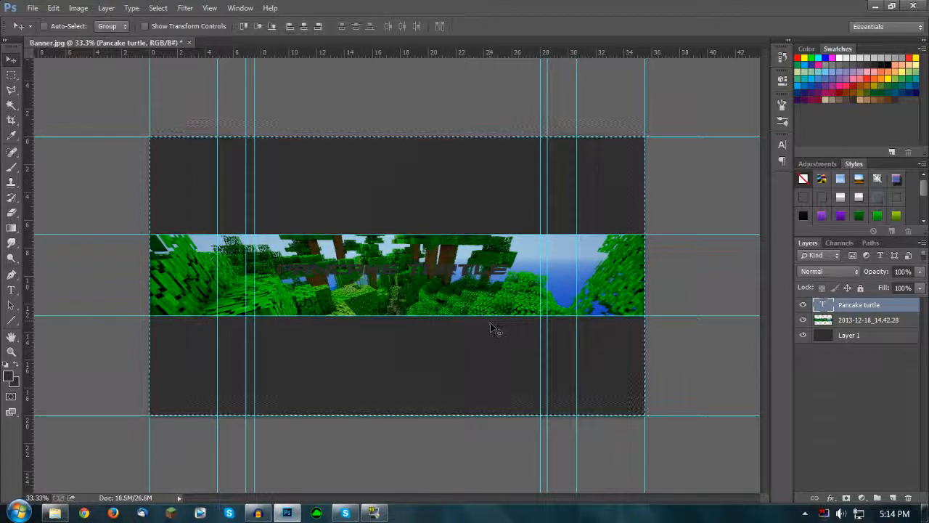
left_click(303, 26)
key("ctrl+d")
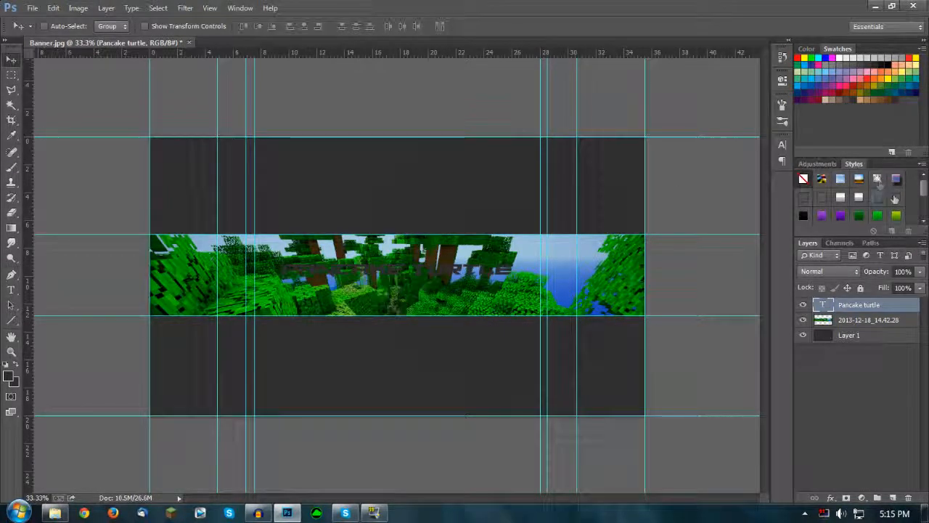
- Try a dark blue preset style on the "Pancake turtle" text layer, and collapse its effects list
mouse_move(917, 186)
left_mouse_down()
mouse_move(924, 217)
mouse_move(917, 202)
left_mouse_up()
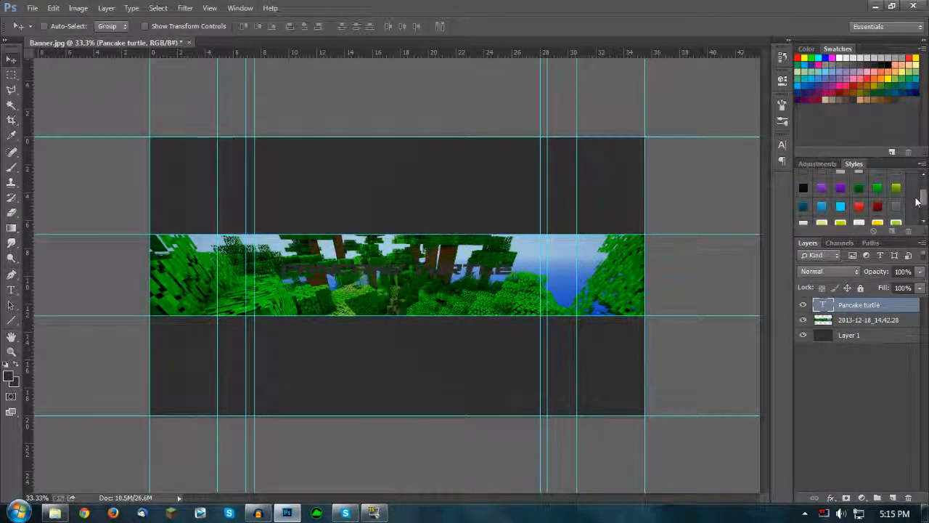
left_click(804, 206)
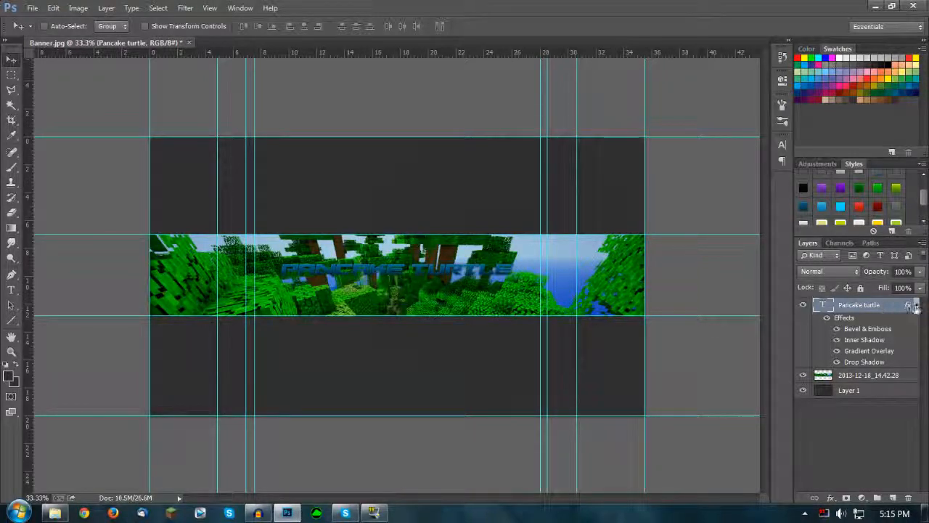
left_click(916, 306)
- Apply the dark green preset style to the title and change its Gradient Overlay to the blue gradient preset
scroll(860, 190, "up", 2)
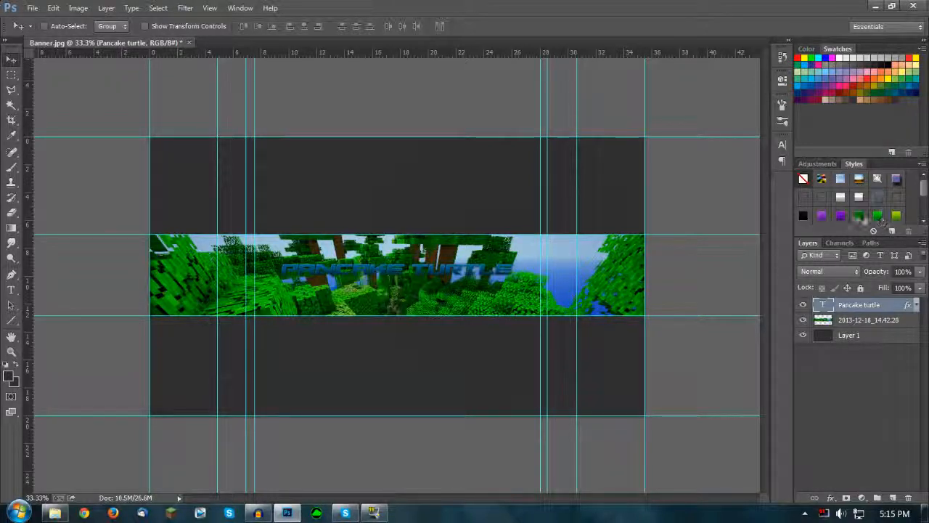
left_click(858, 217)
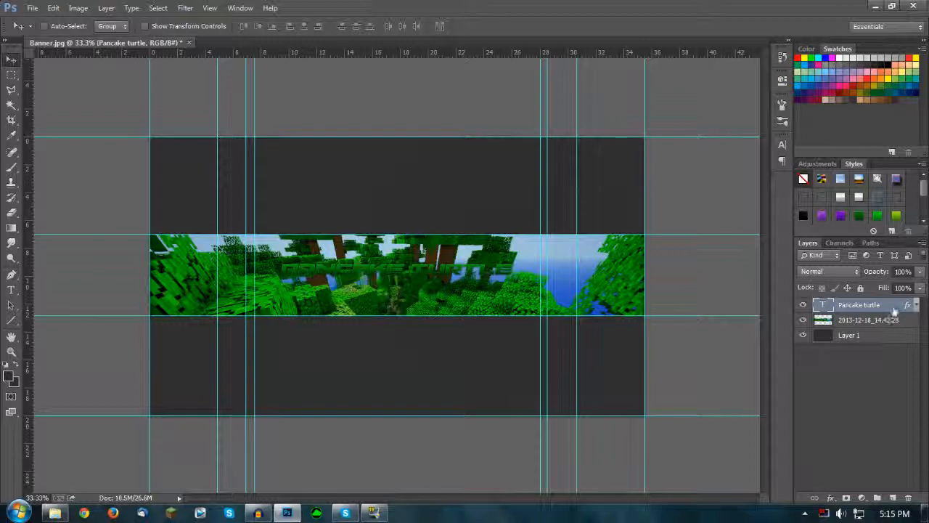
double_click(895, 313)
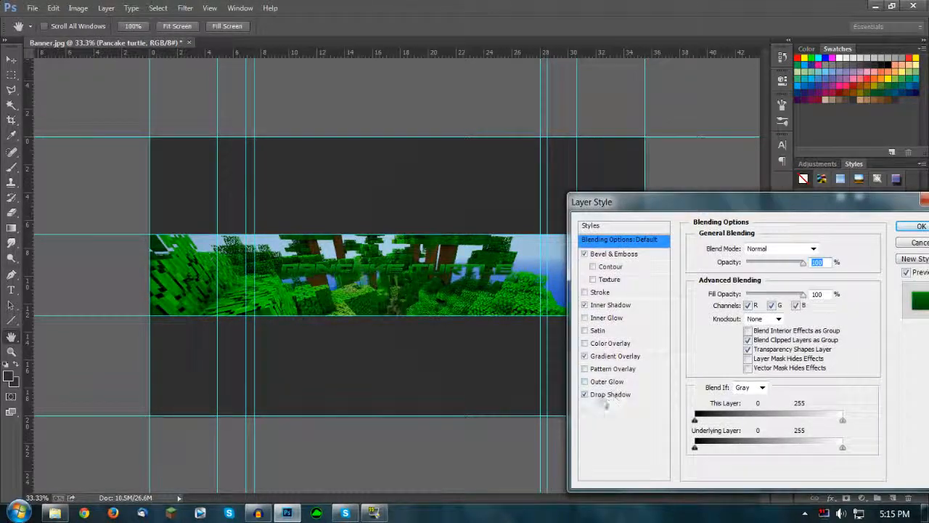
left_click(606, 356)
left_click(770, 269)
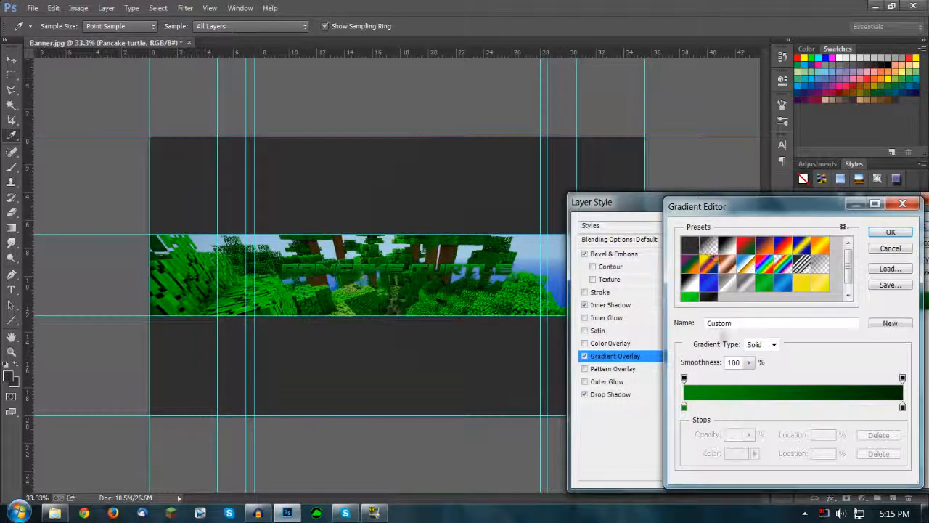
left_click(708, 283)
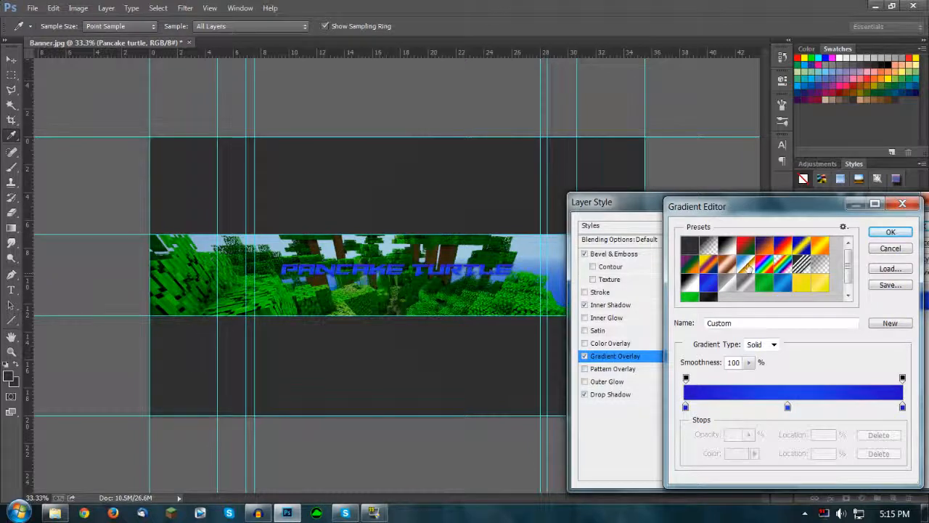
left_click(891, 232)
left_click(918, 226)
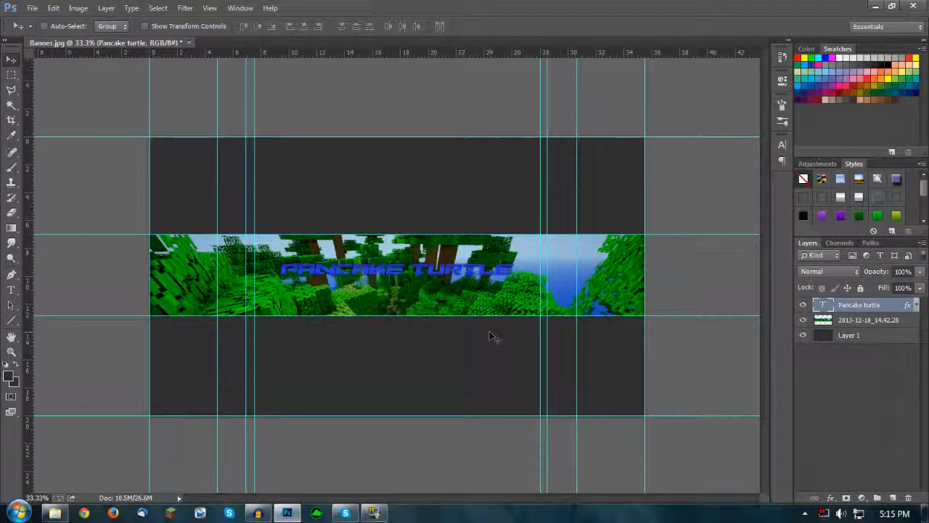
- Add the tagline text "For all those pancakes" at 100 pt below the title
key("t")
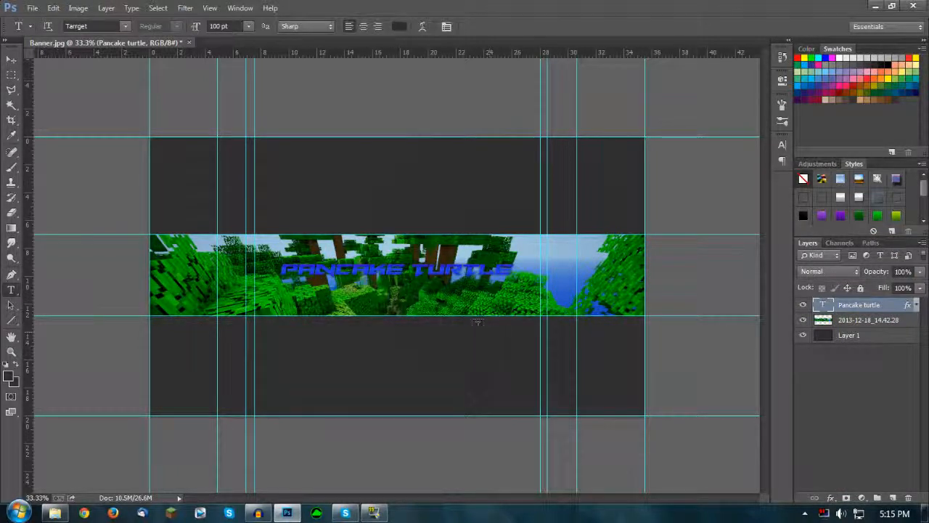
left_click(330, 290)
type("For exa")
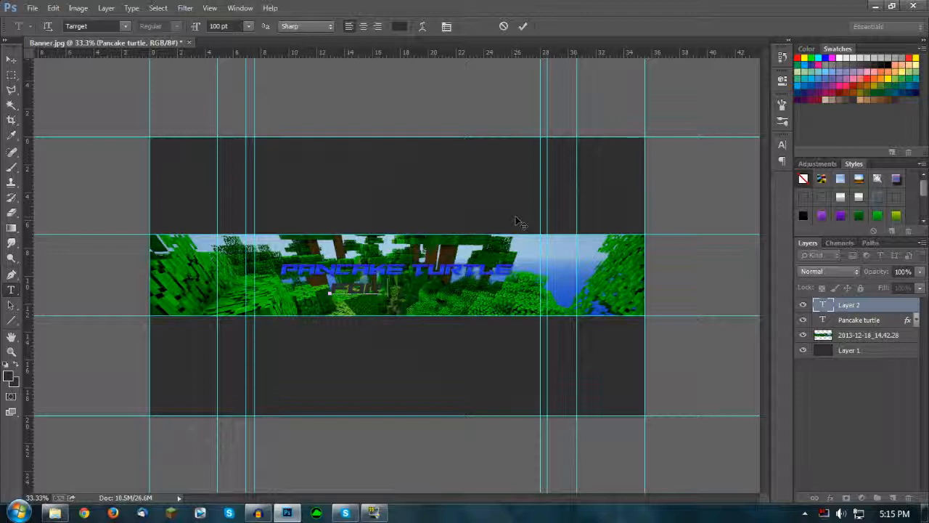
type(" your pancak")
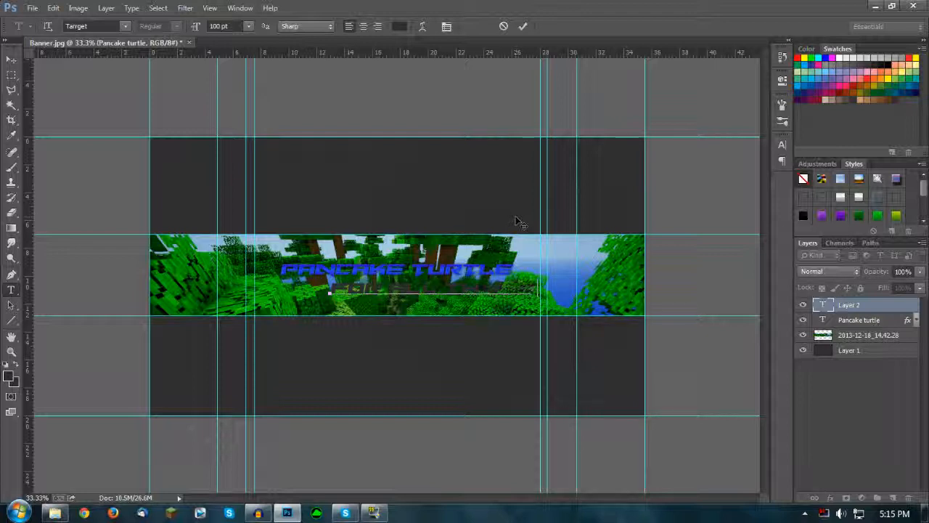
type("es")
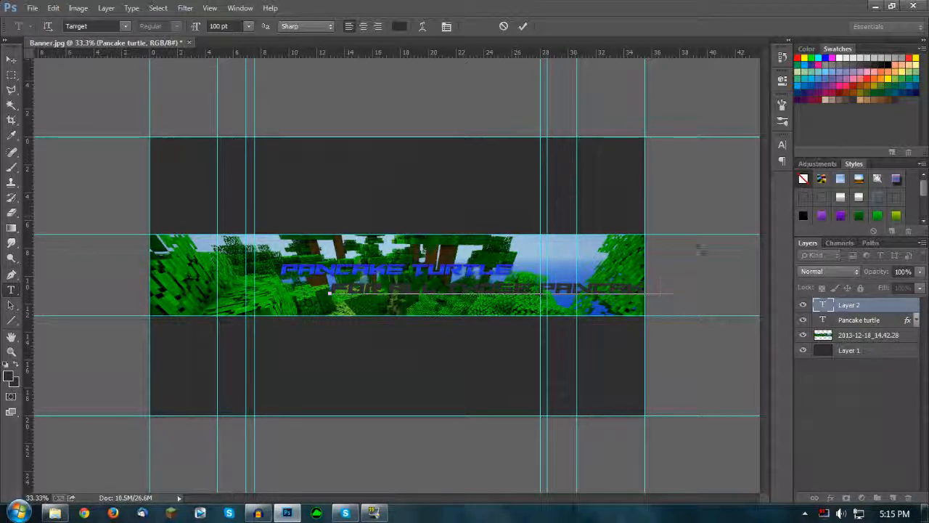
left_click(875, 307)
- Move the tagline to the lower edge of the image strip, starting level with the title, and scale it down
key("v")
left_click_drag(569, 312, 402, 344)
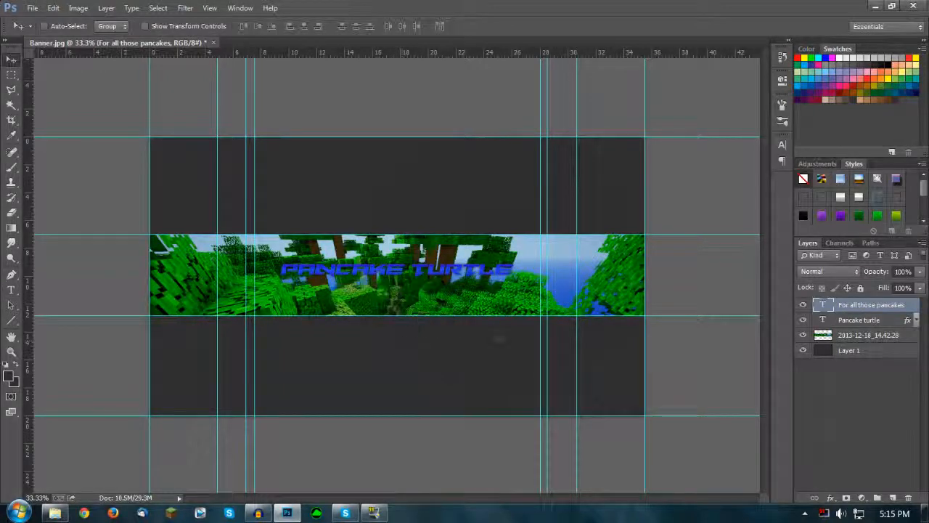
key("ctrl+t")
left_click_drag(523, 327, 441, 330)
key("Return")
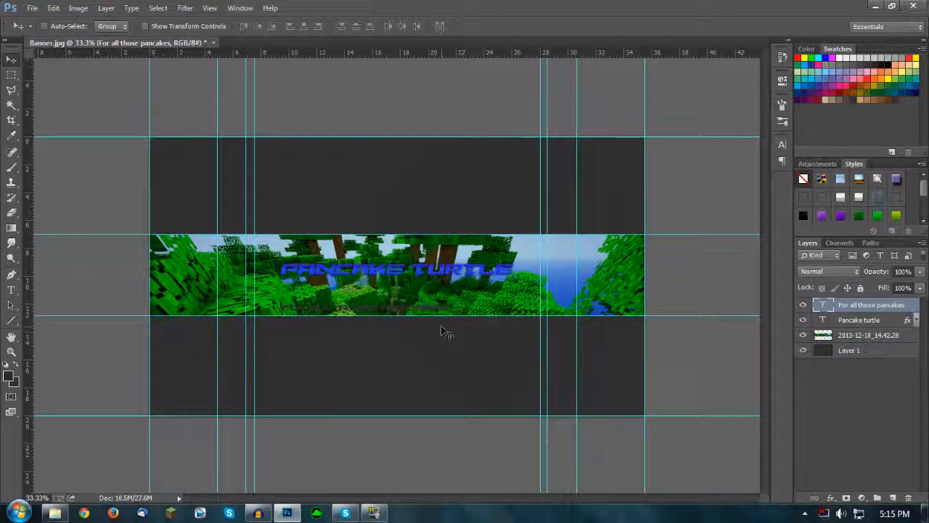
- Stretch the tagline's width to about 142% to match the title, and move it up directly beneath the title
key("ctrl+t")
left_click_drag(453, 306, 524, 306)
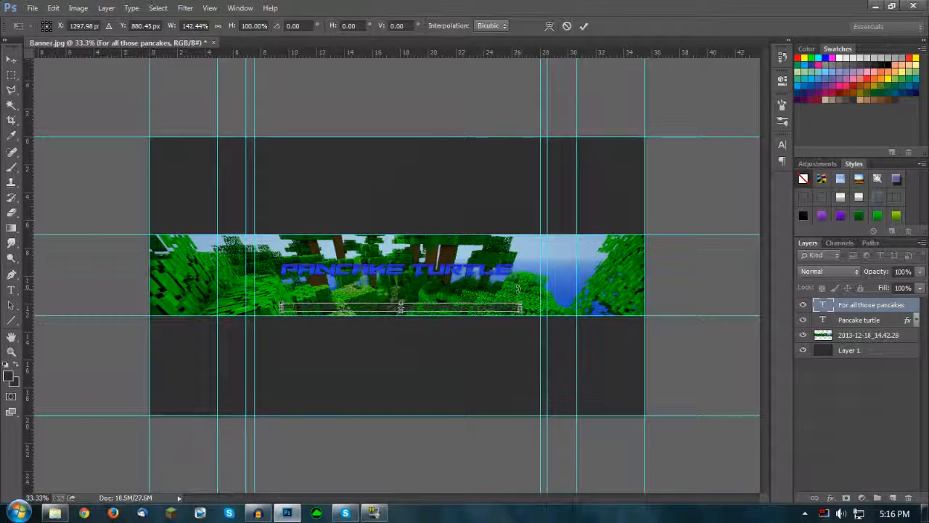
key("Return")
left_click_drag(511, 341, 511, 326)
- Copy the layer style of the "Pancake turtle" title and paste it onto the tagline layer
right_click(835, 320)
left_click(701, 480)
right_click(848, 306)
left_click(662, 494)
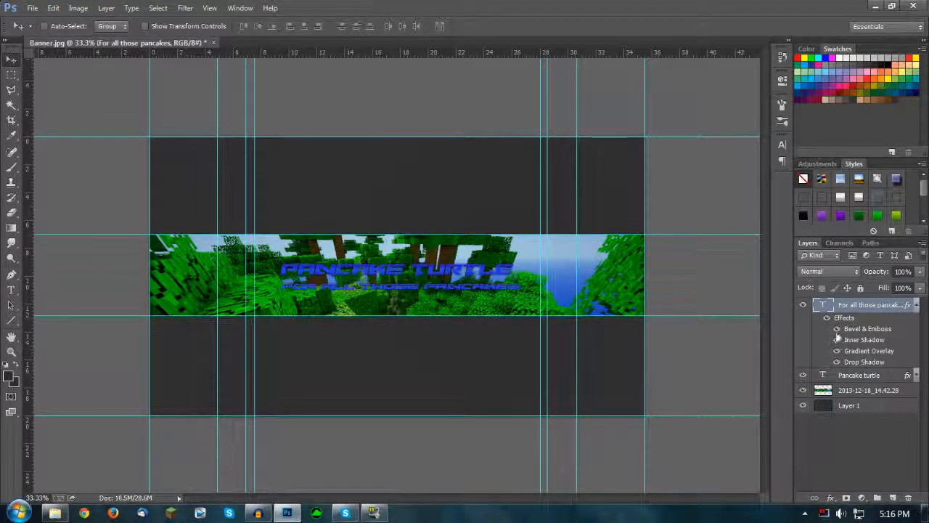
- Remove the Bevel & Emboss effect from the tagline layer, collapse its effects list and deselect all layers
left_click(836, 330)
left_click_drag(901, 329, 908, 499)
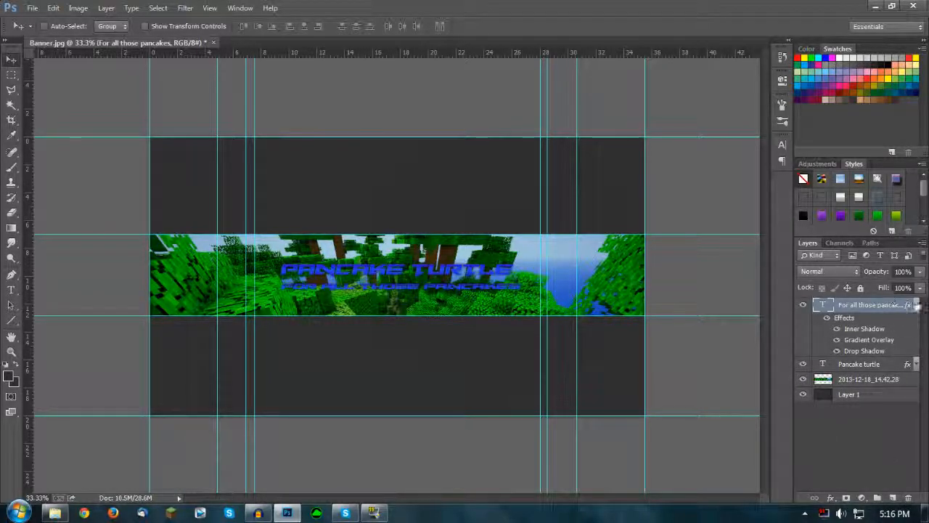
left_click(917, 305)
left_click(872, 423)
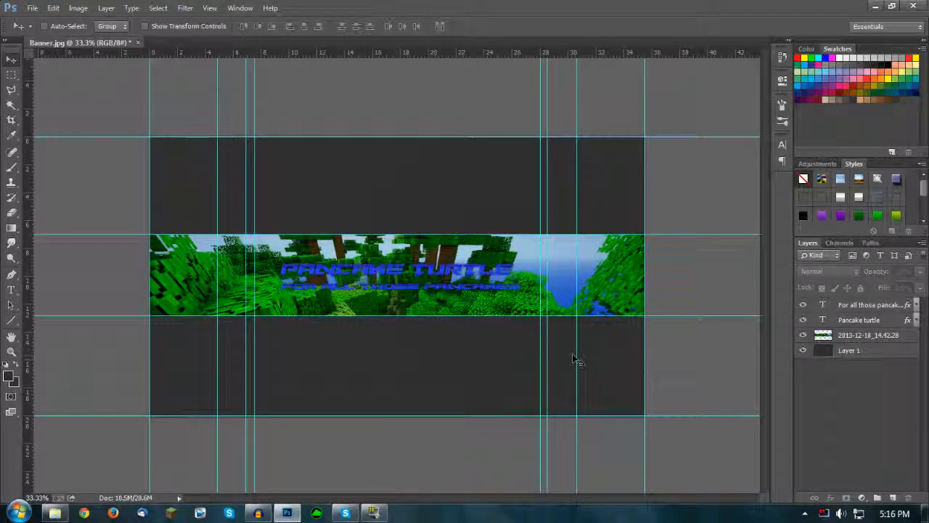
- Center the title and tagline layers horizontally on the canvas, and leave only the title layer selected
left_click(863, 306)
left_click(858, 324, "shift")
key("ctrl+a")
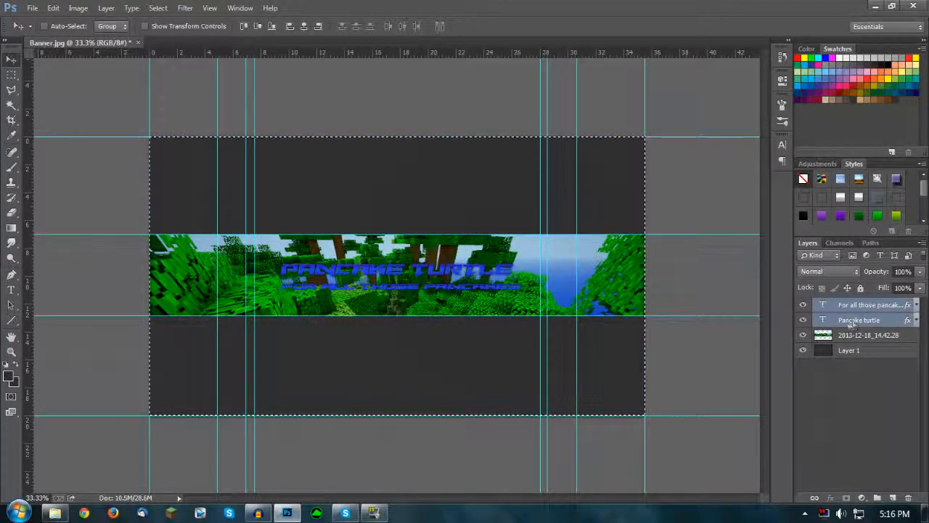
left_click(304, 26)
key("ctrl+d")
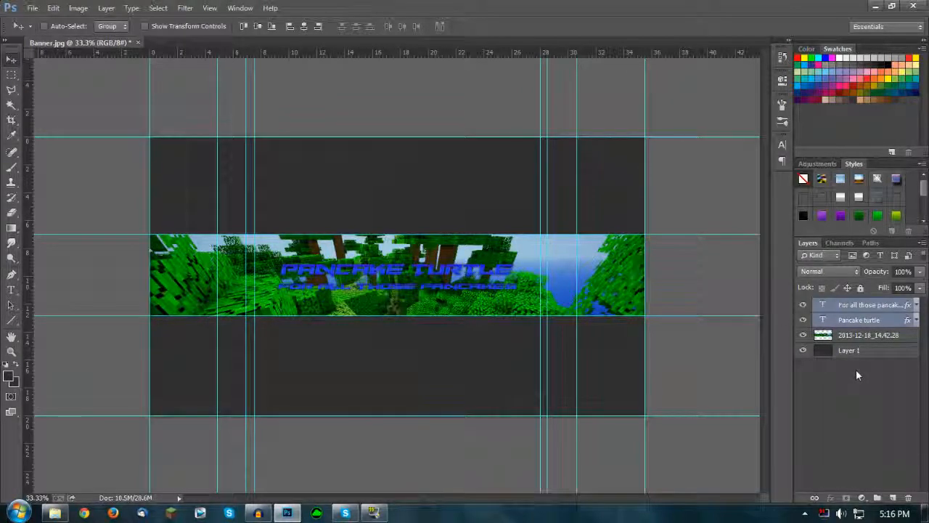
left_click(855, 320)
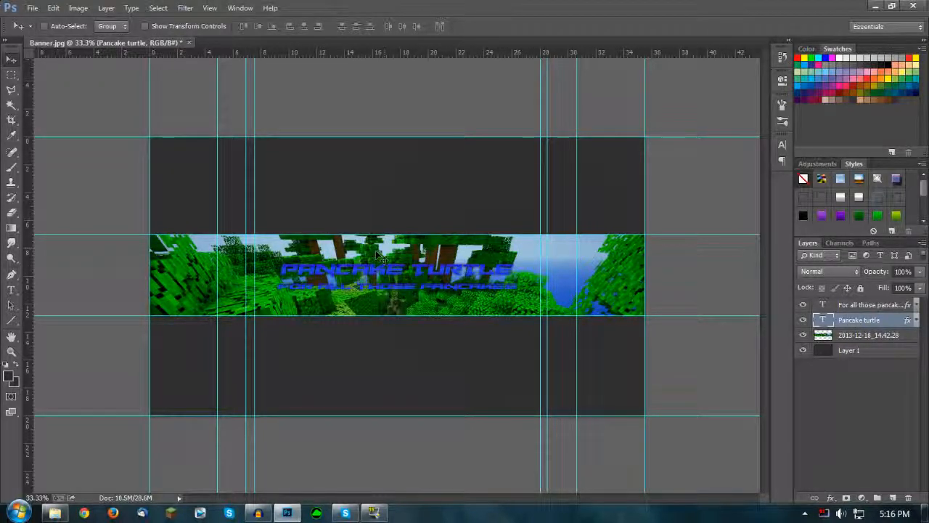
- Draw a rectangular marquee selection that surrounds the title and tagline with a small margin on every side
key("ctrl+t")
key("m")
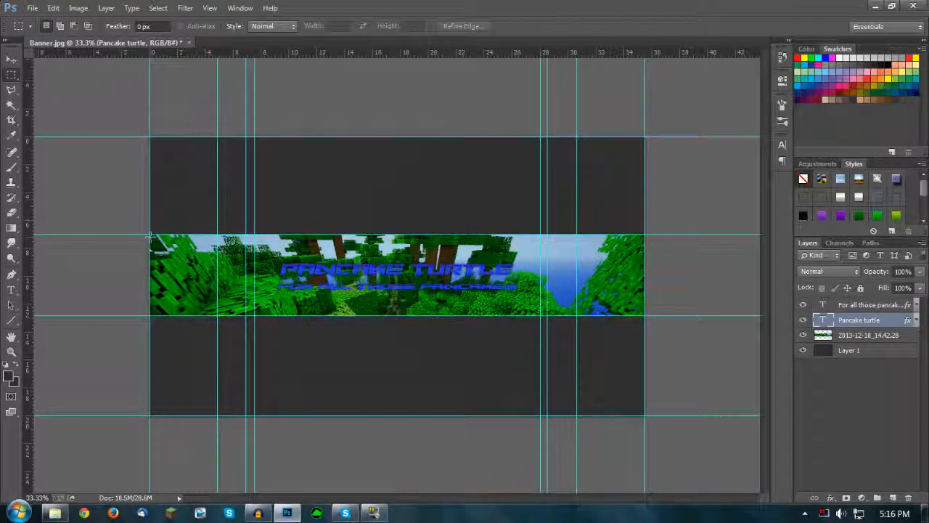
left_click_drag(150, 234, 226, 247)
left_click_drag(347, 238, 531, 302)
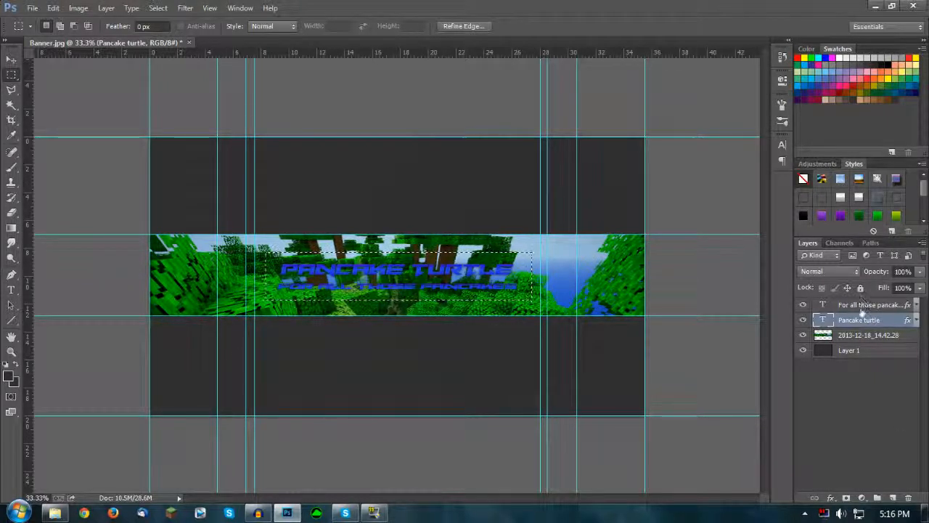
- Fill the selection with the dark gray foreground color on a new layer, move it beneath both text layers and deselect
left_click(864, 305)
left_click(894, 498)
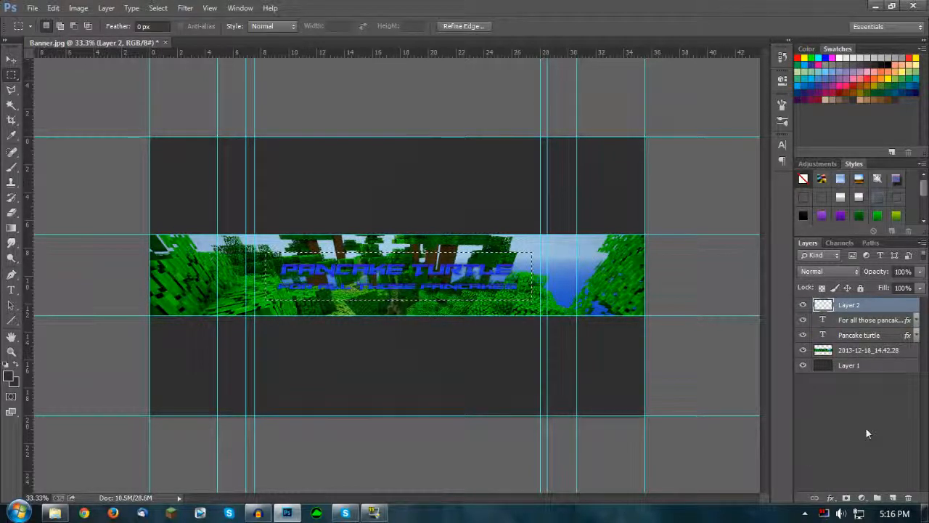
key("alt+BackSpace")
left_click_drag(843, 315, 839, 353)
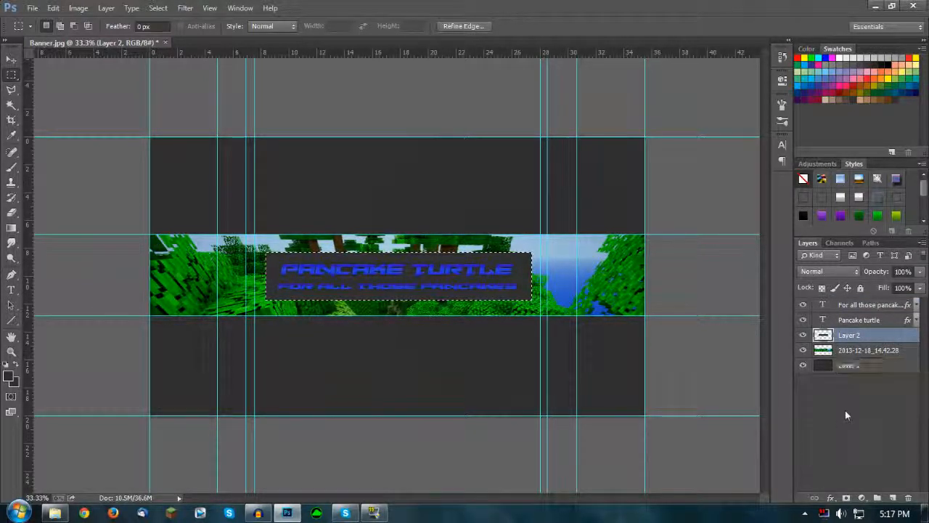
key("ctrl+d")
- Add a Stroke effect to the dark rectangle layer and show its stroke settings
double_click(900, 334)
left_click_drag(752, 205, 751, 163)
left_click(603, 310)
left_click(589, 309)
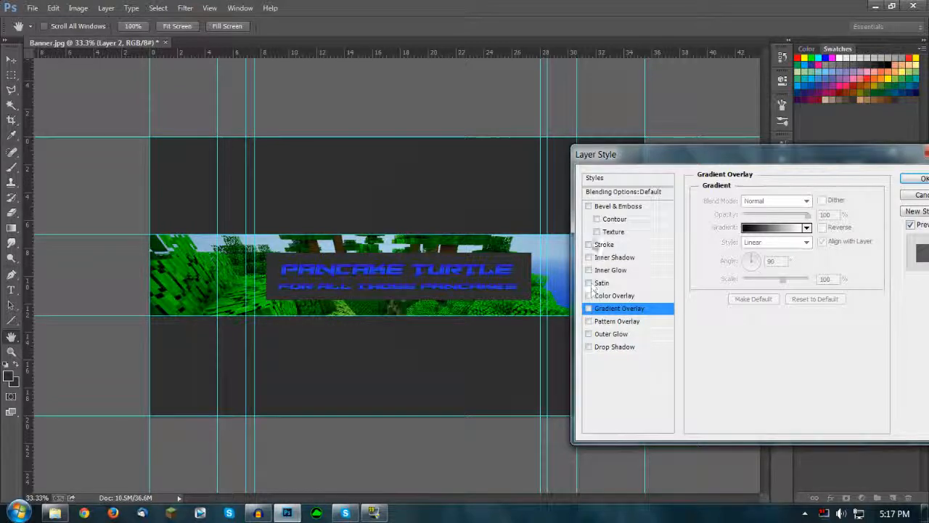
left_click(589, 245)
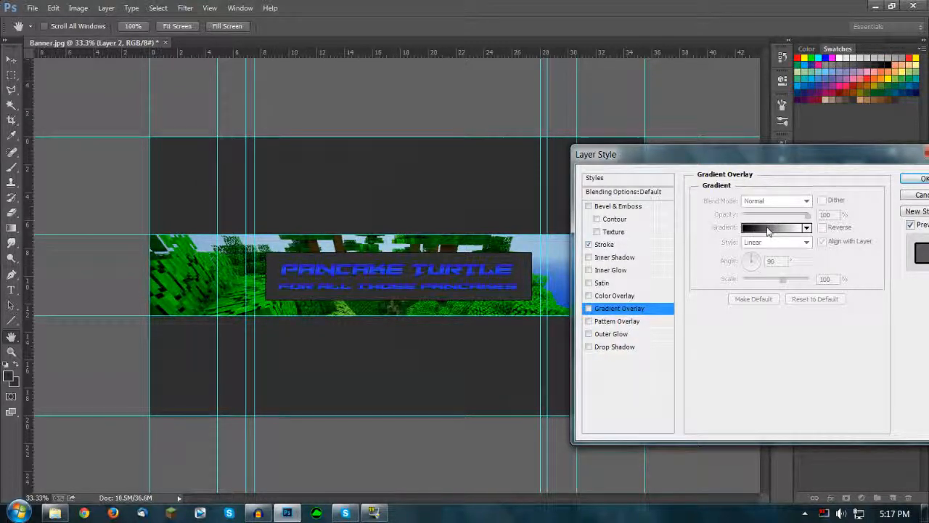
left_click(607, 245)
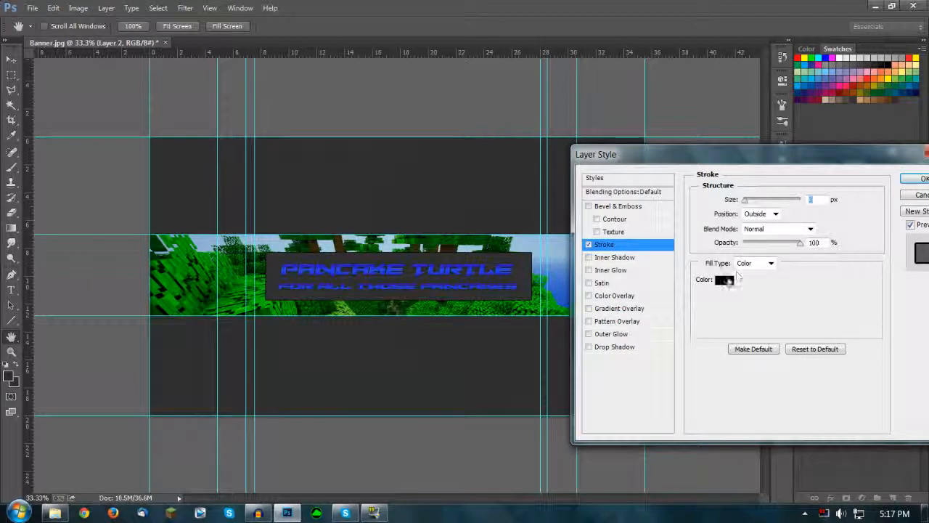
- Color the rectangle's stroke blue (150be7), reduce its size slightly, and apply the layer style with its effects list collapsed
left_click(724, 280)
type("ffffff")
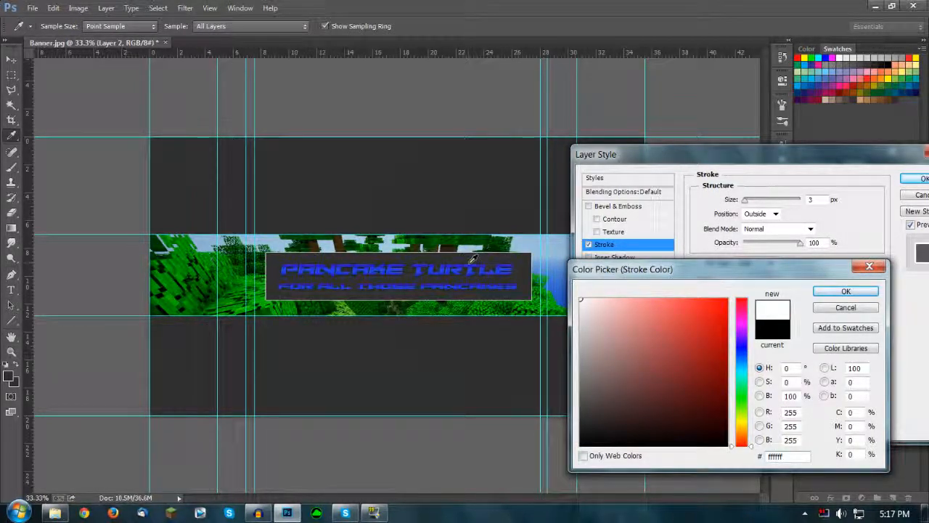
left_click(741, 345)
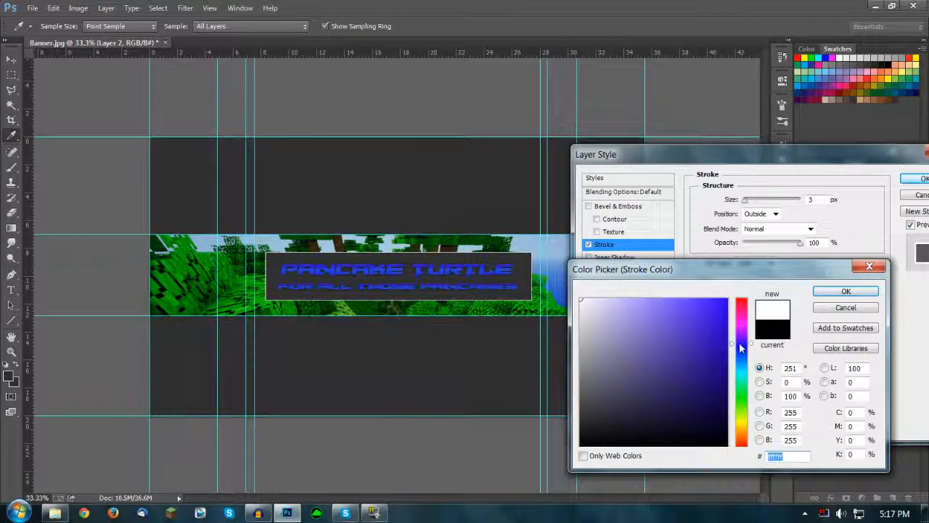
left_click(720, 312)
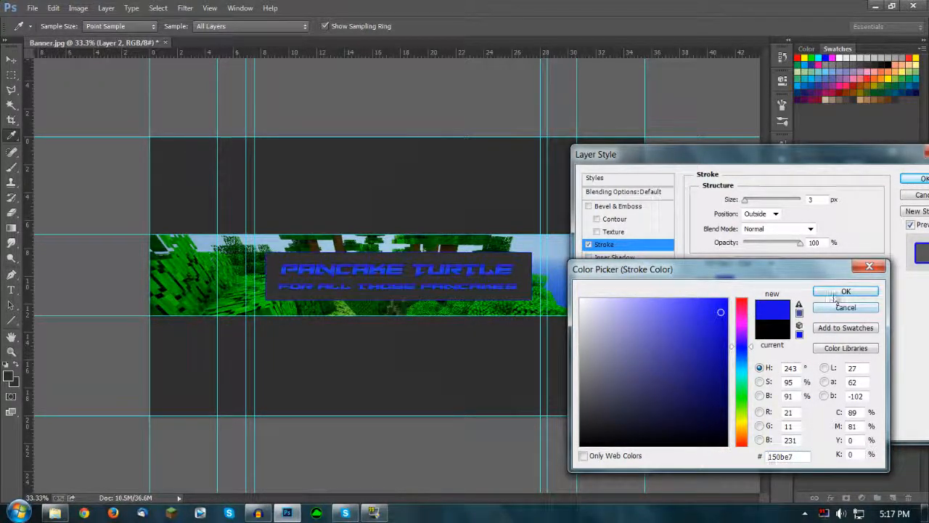
left_click(869, 266)
key("Down")
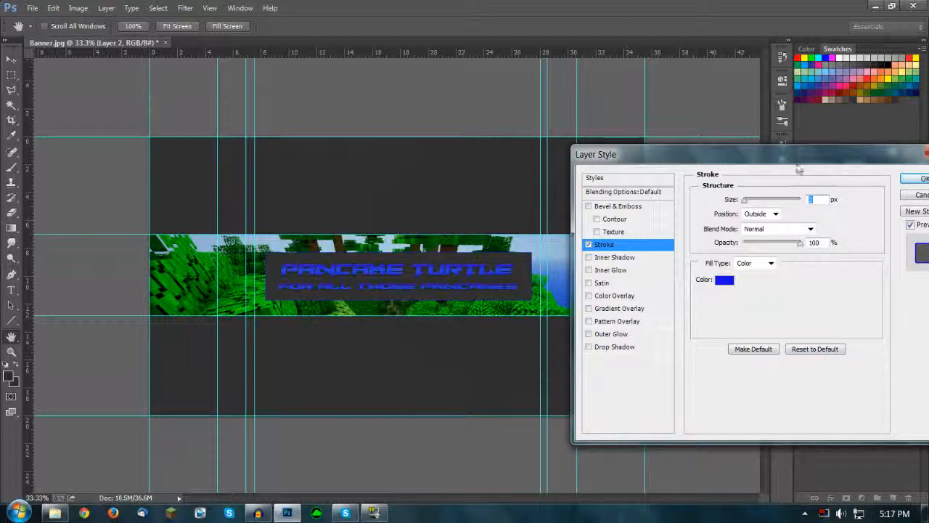
left_click_drag(726, 166, 643, 166)
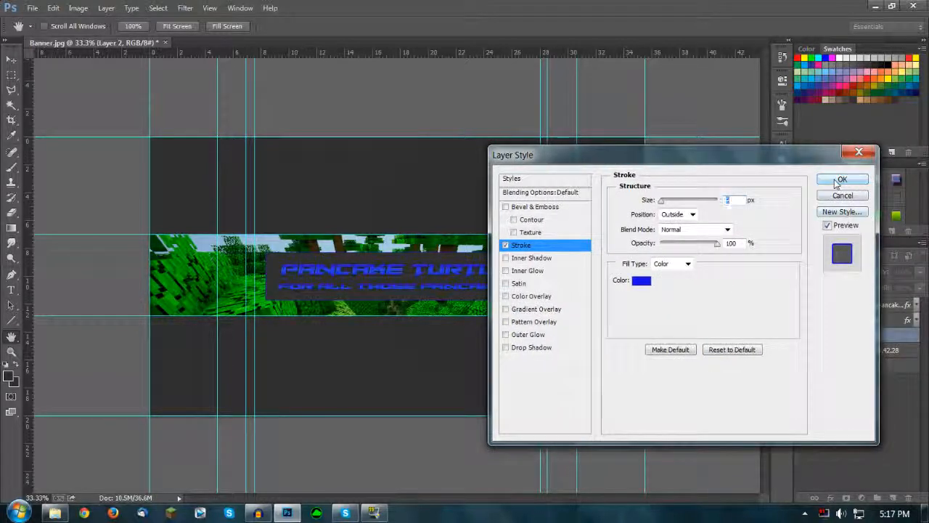
left_click(841, 180)
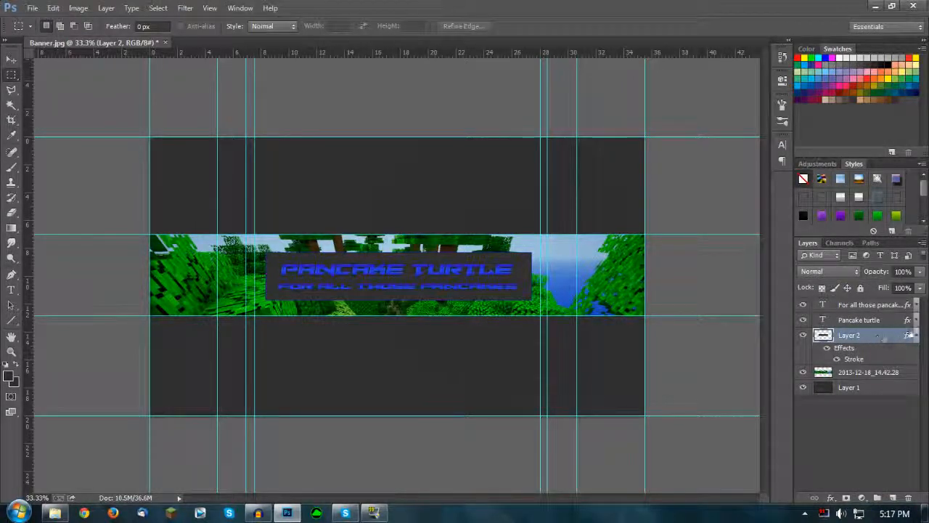
left_click(915, 335)
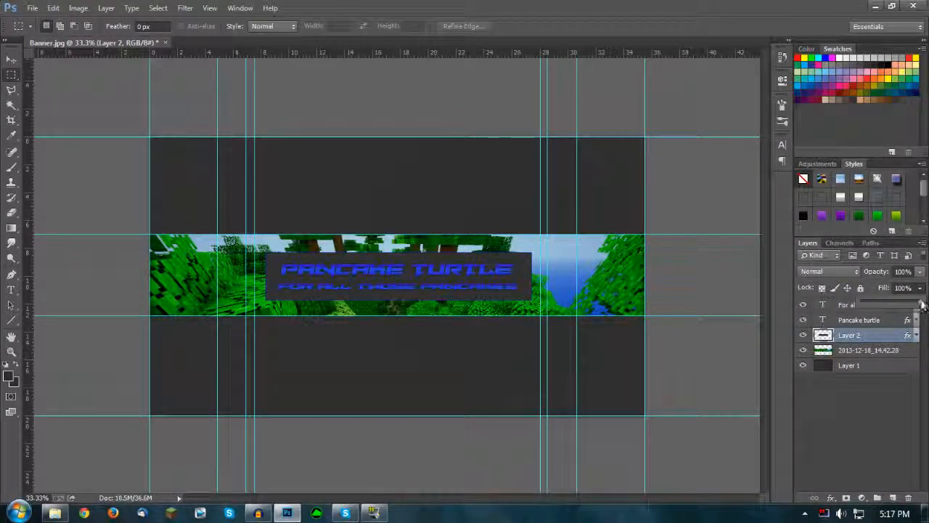
- Lower the Fill of the dark rectangle layer to 50%, keeping its Opacity at 100% and its effects list collapsed
left_click_drag(922, 305, 891, 302)
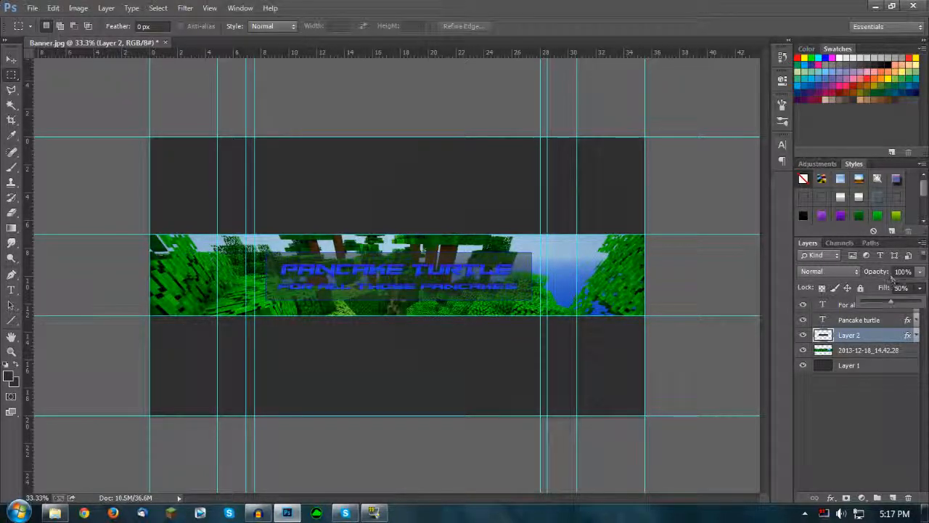
left_click(919, 272)
mouse_move(924, 288)
left_mouse_down()
mouse_move(851, 288)
mouse_move(922, 288)
left_mouse_up()
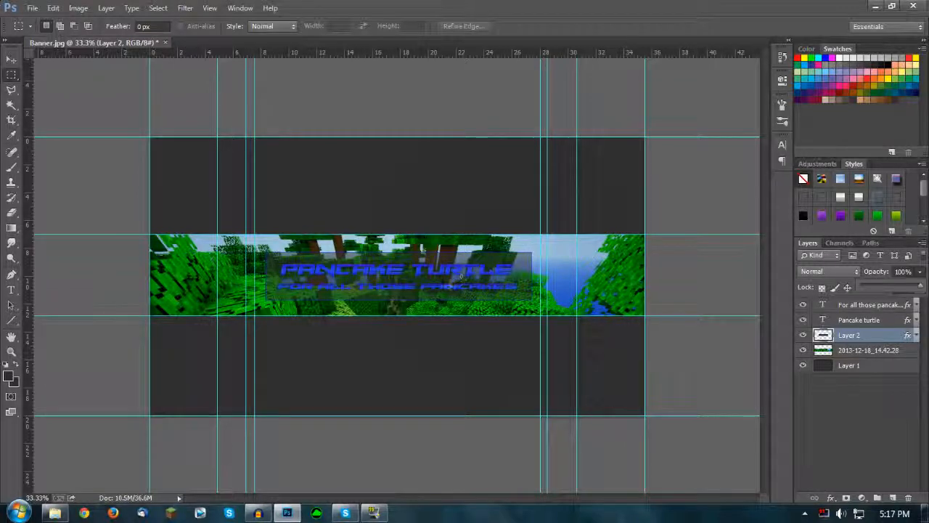
left_click(915, 337)
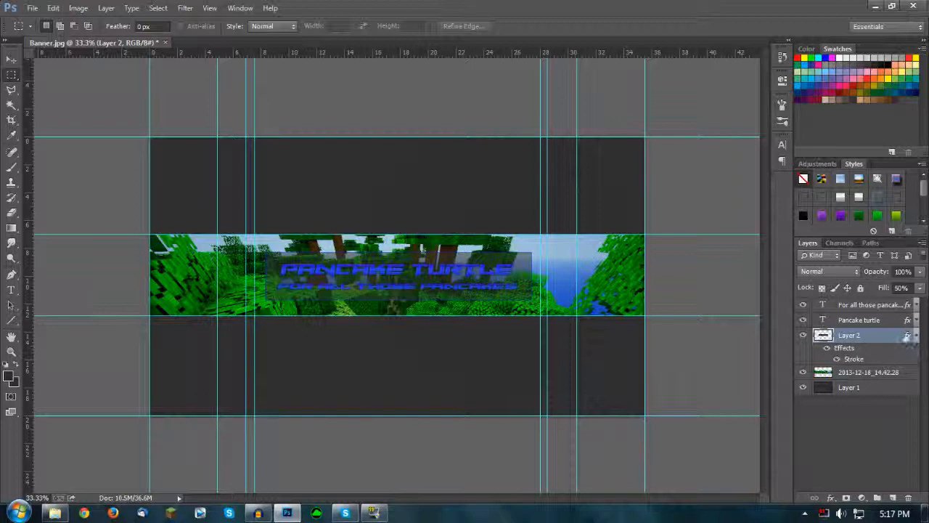
left_click(915, 336)
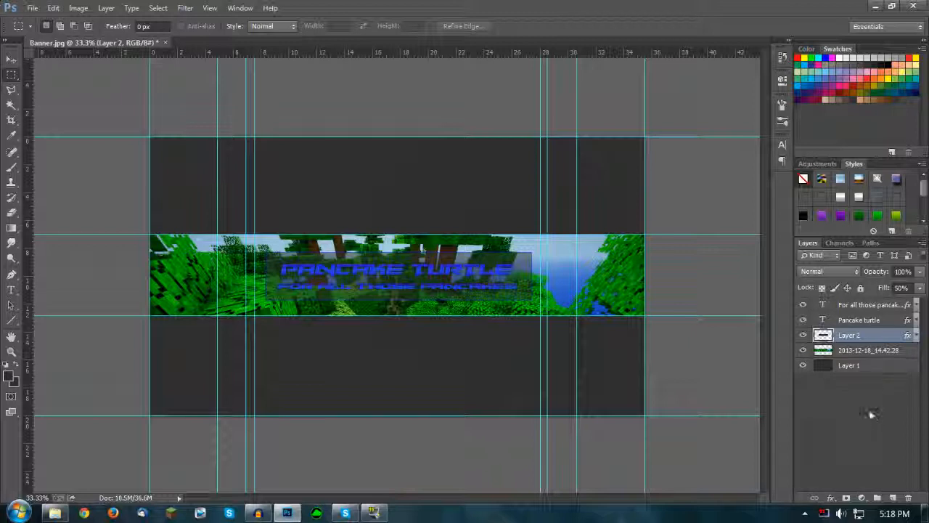
- Deselect all layers, hide the guides to preview the banner, and show them again
left_click(841, 408)
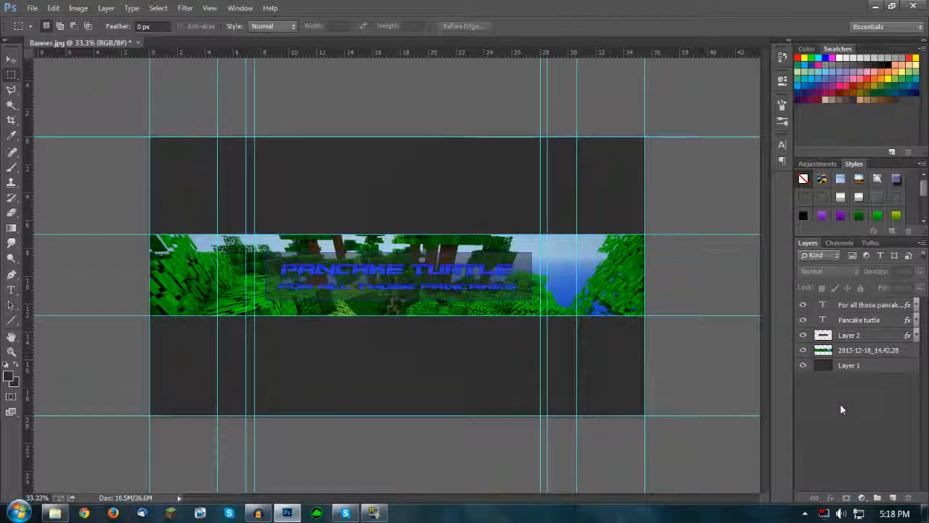
key("ctrl+semicolon")
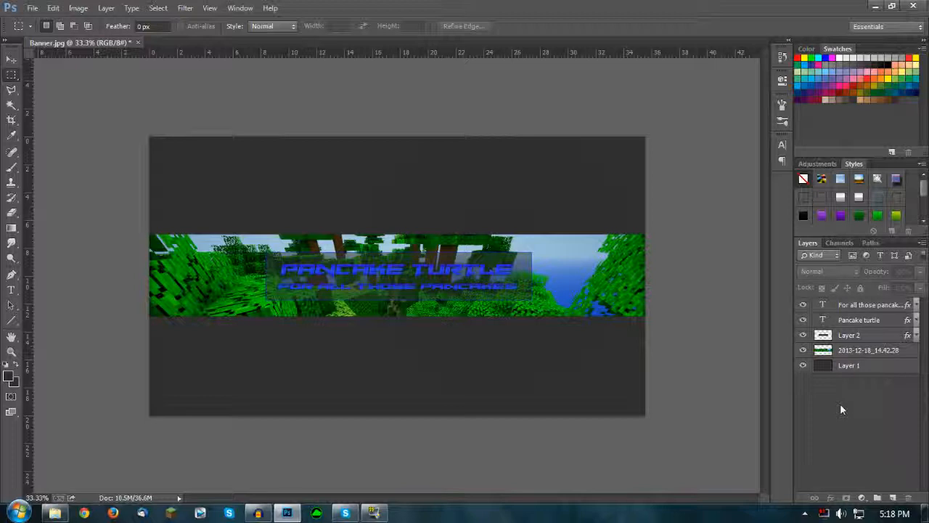
key("ctrl+semicolon")
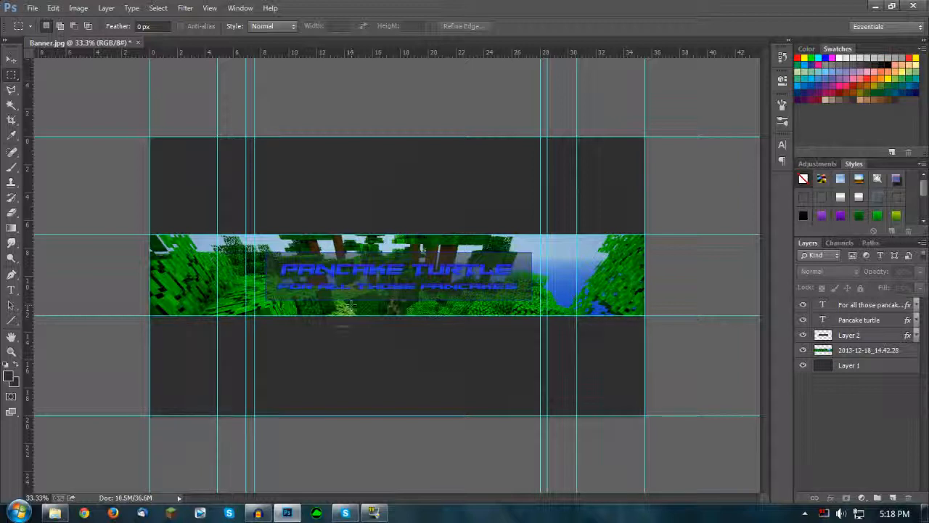
- Draw a wide, thin rectangular selection in the dark area below the screenshot, and set the foreground color to purple (681bdb)
left_click_drag(475, 372, 514, 363)
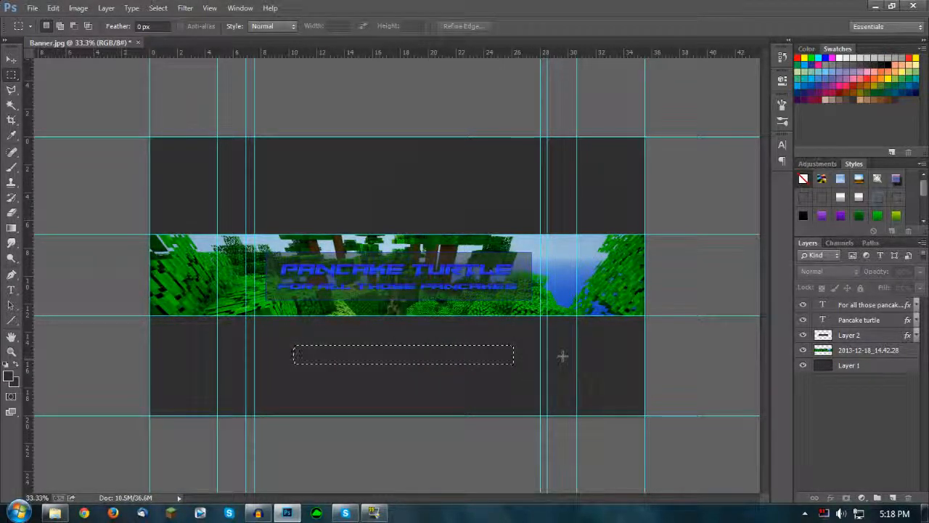
left_click(10, 375)
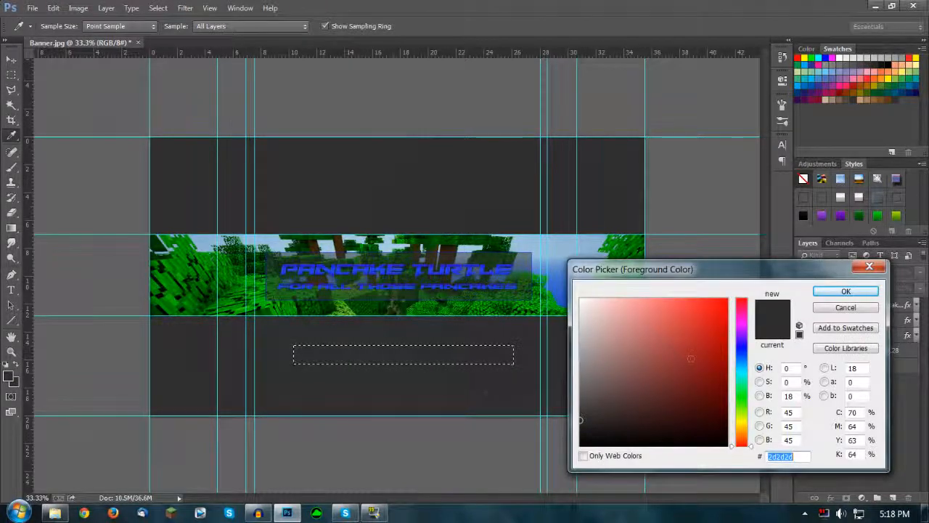
left_click(741, 394)
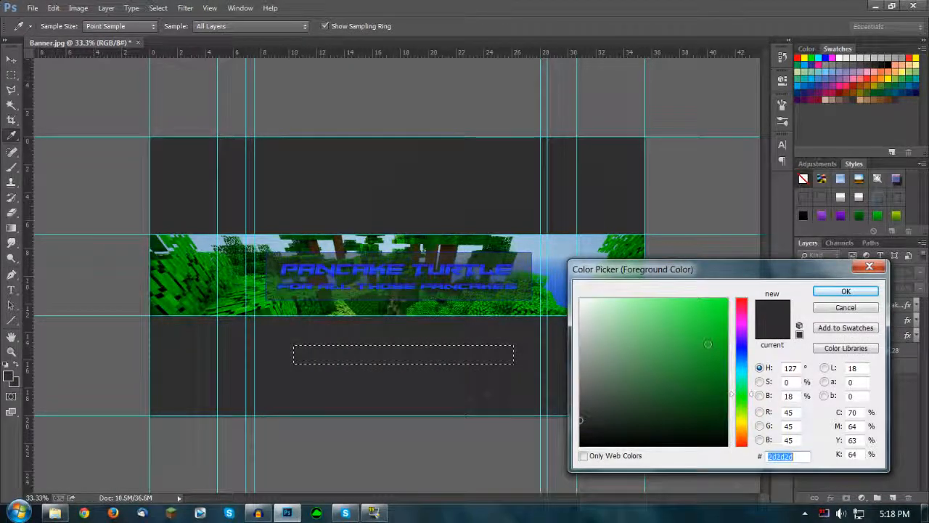
left_click(715, 321)
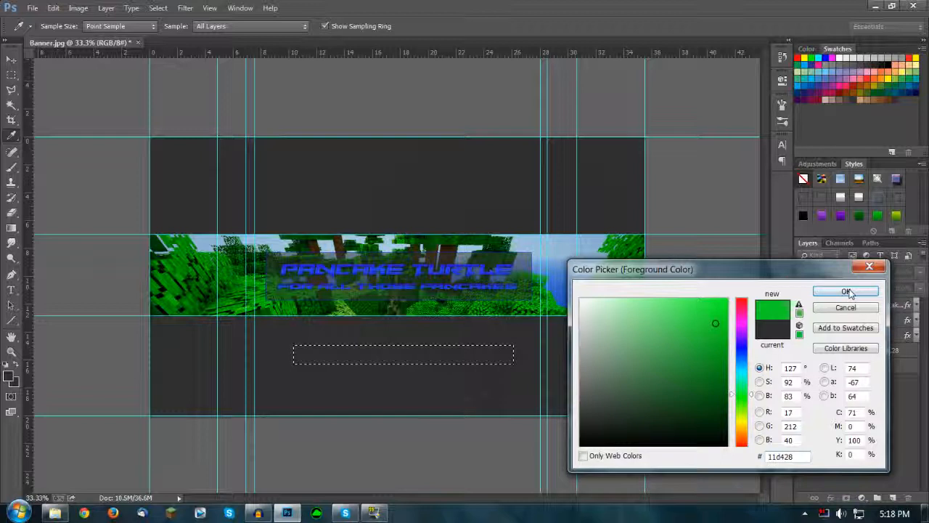
left_click(741, 346)
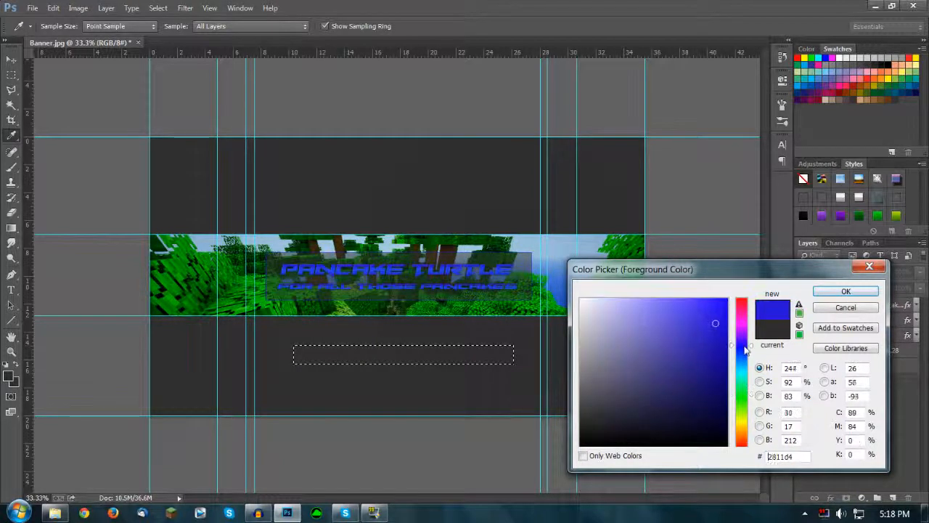
left_click_drag(674, 336, 674, 355)
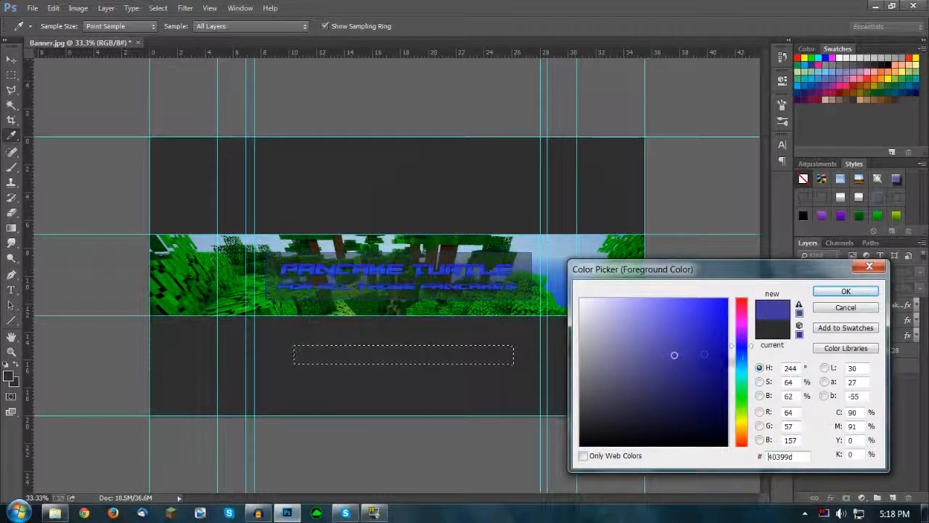
left_click_drag(745, 351, 742, 338)
left_click(709, 319)
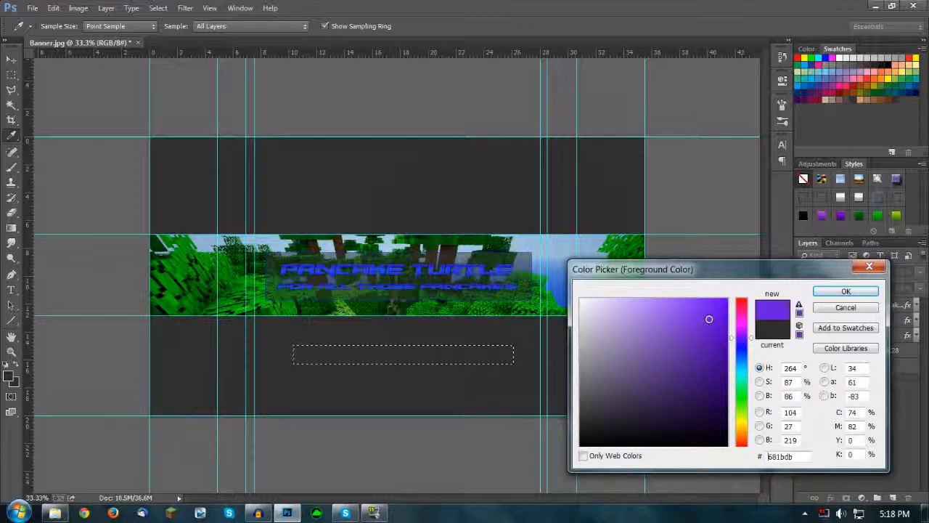
left_click(831, 290)
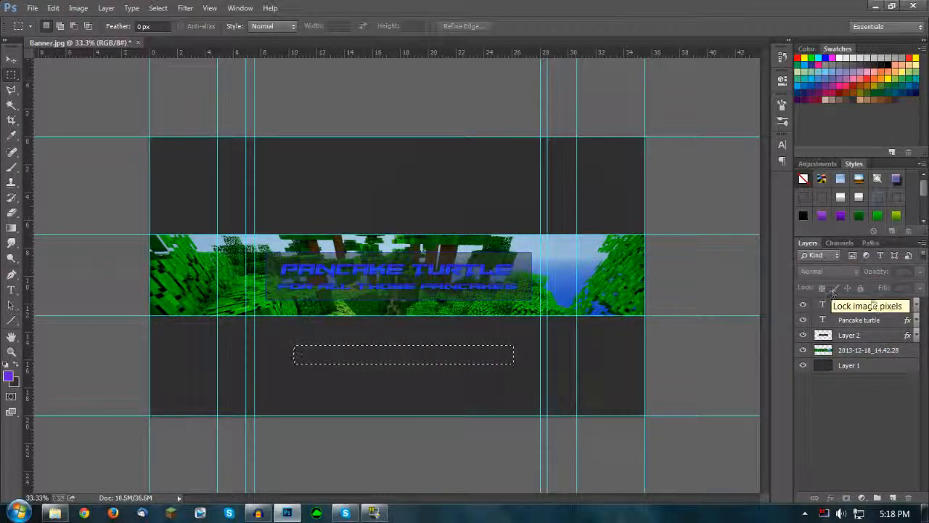
- Fill the selection with dark gray on a new layer and move the strip up directly above the title's rectangle
left_click(893, 498)
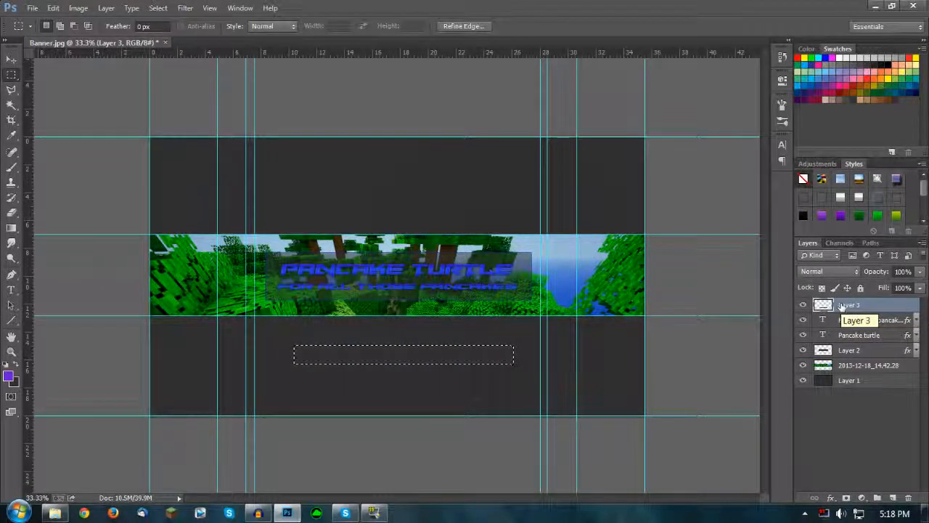
key("v")
key("m")
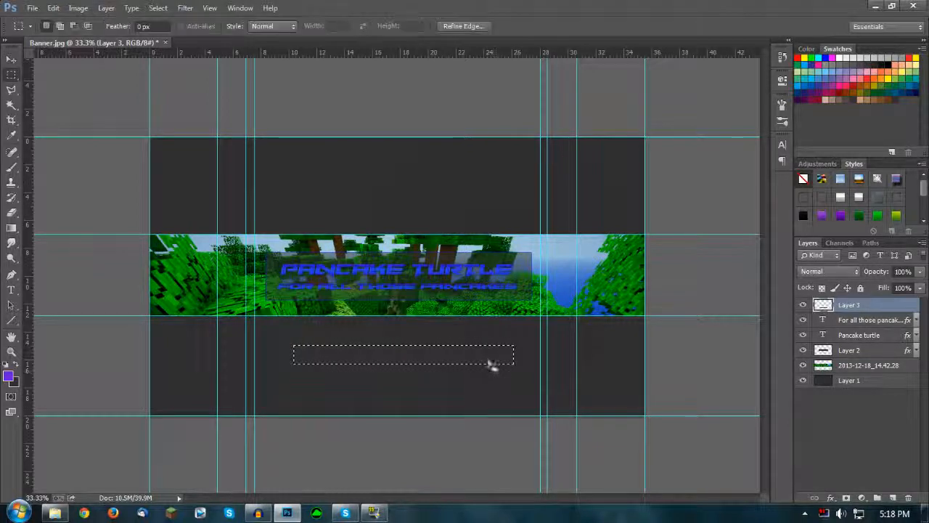
key("v")
left_click_drag(503, 353, 479, 252)
- Apply a purple (9717d2) Color Overlay at 100% opacity to the new strip and shift the strip slightly down
double_click(886, 305)
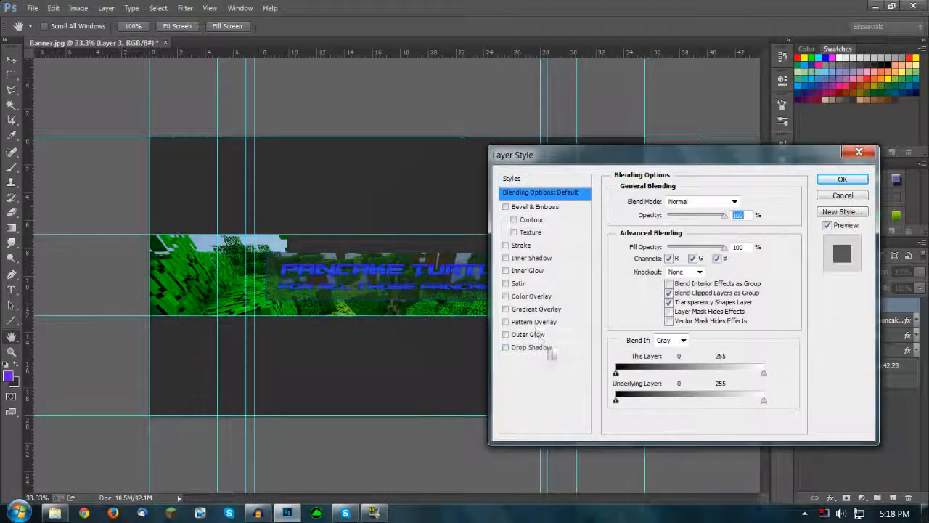
left_click(517, 296)
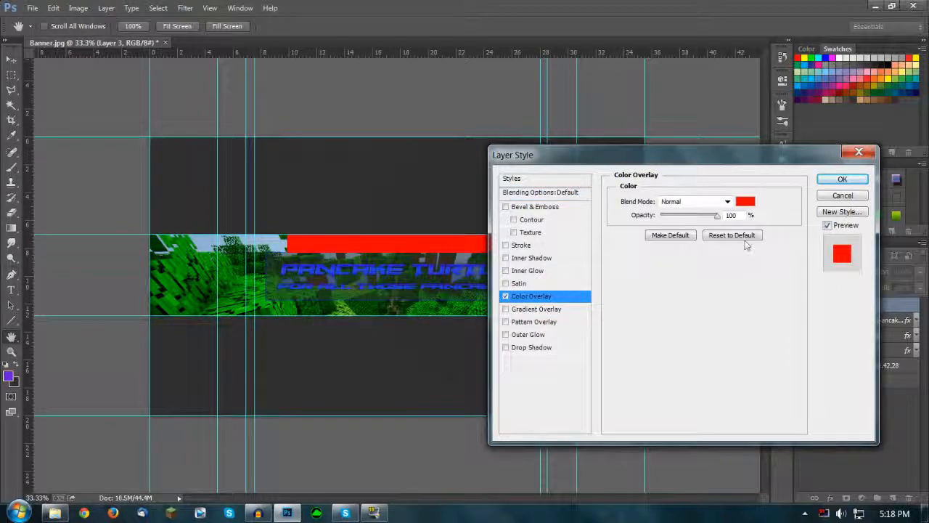
left_click(746, 201)
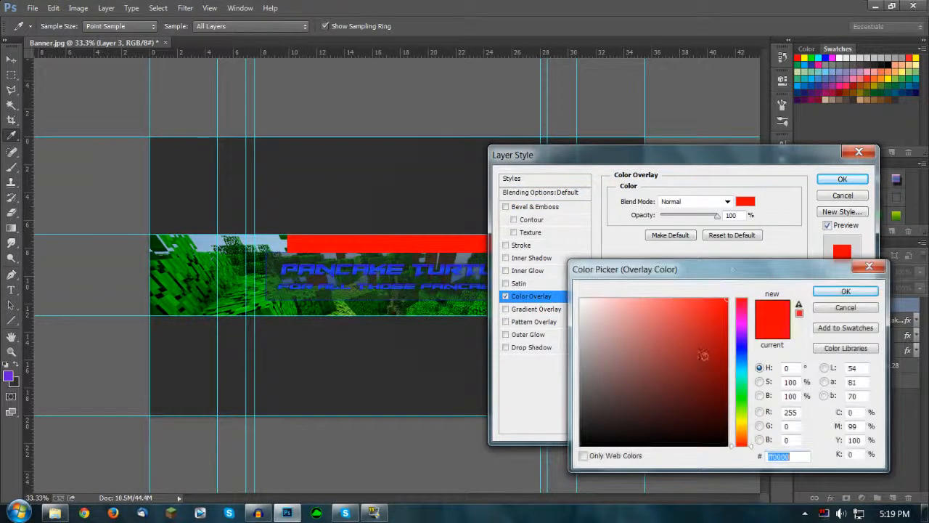
mouse_move(741, 326)
left_mouse_down()
mouse_move(741, 334)
mouse_move(726, 305)
mouse_move(712, 323)
left_mouse_up()
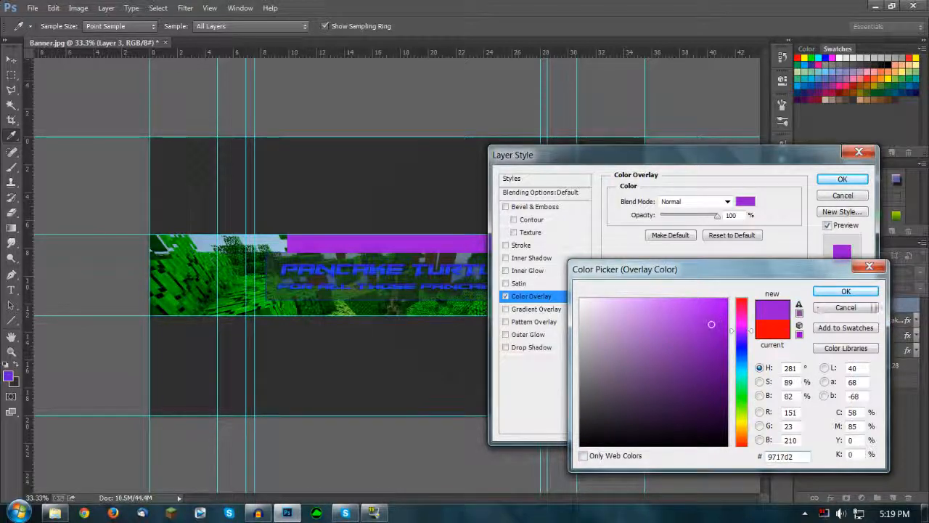
left_click(846, 291)
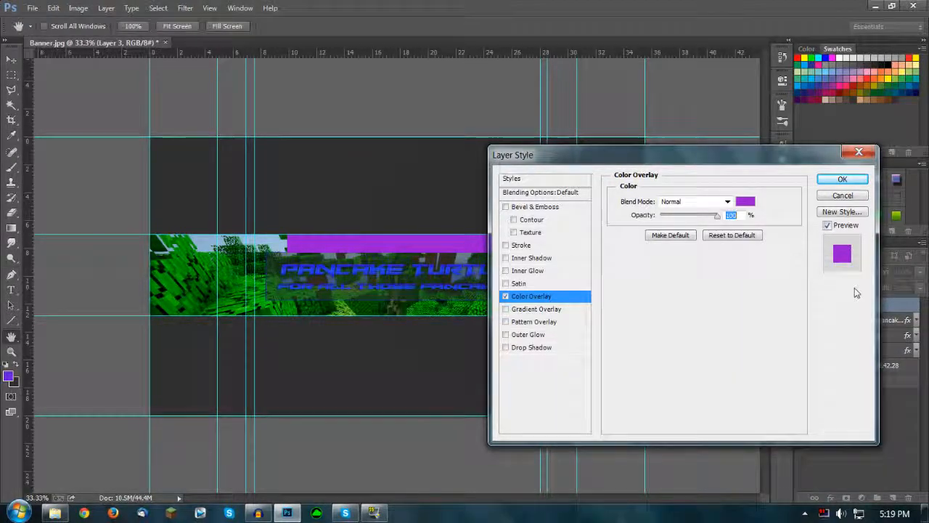
left_click(842, 181)
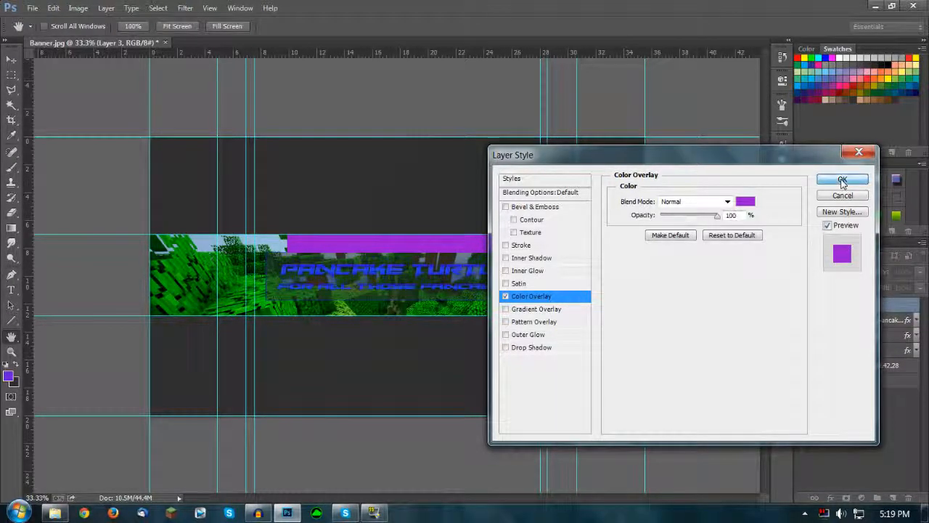
mouse_move(514, 355)
left_mouse_down()
mouse_move(500, 353)
mouse_move(511, 353)
left_mouse_up()
- Soften both ends of the purple strip using a 100 px Eraser with 0% hardness
key("e")
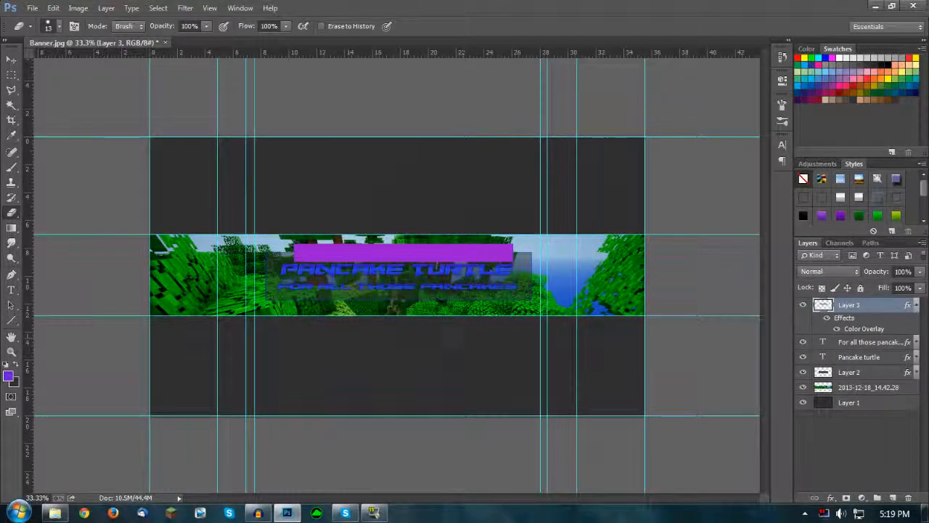
right_click(501, 332)
left_click_drag(517, 366, 535, 372)
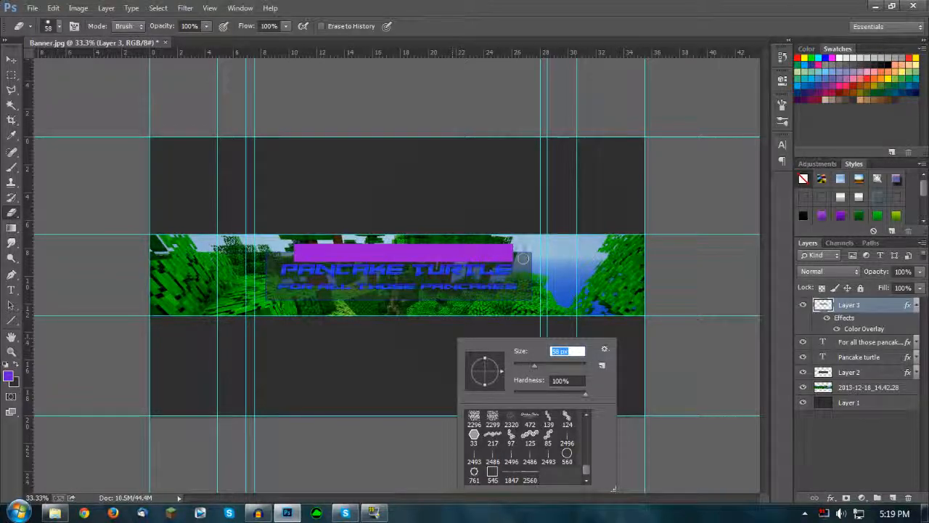
left_click_drag(541, 370, 548, 371)
left_click_drag(585, 392, 514, 392)
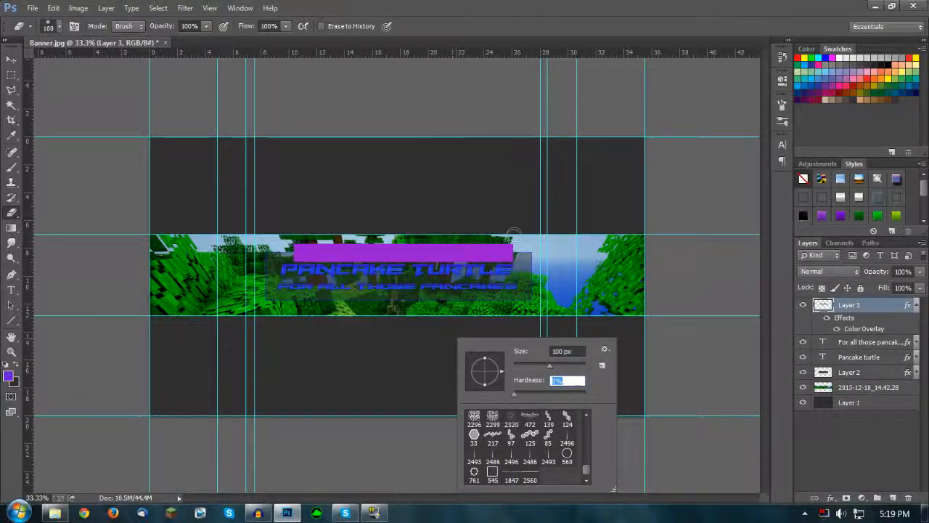
key("Return")
left_click_drag(298, 226, 295, 312)
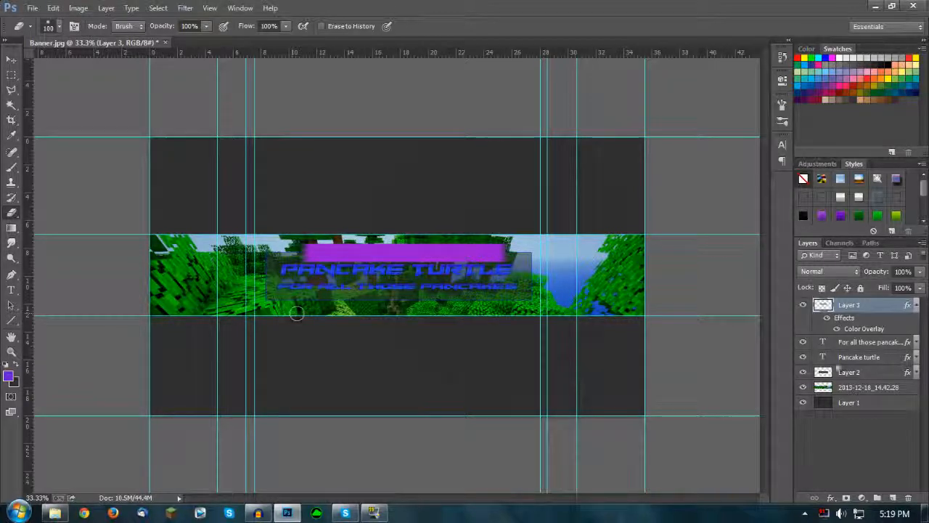
- Lower the Opacity of the purple strip layer to 40%
mouse_move(886, 272)
left_mouse_down()
mouse_move(839, 270)
mouse_move(888, 285)
left_mouse_up()
left_click(921, 273)
key("v")
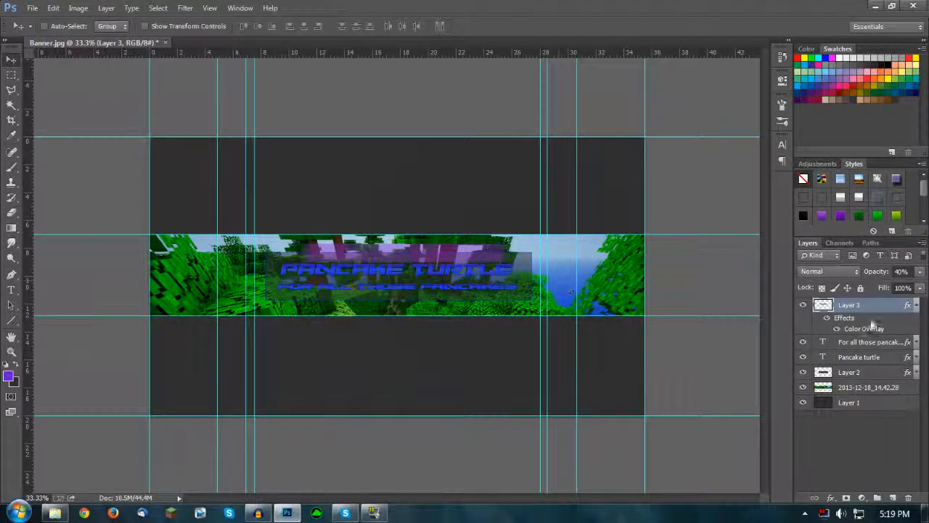
- Scale the purple strip down to about 96% and place it along the screenshot's upper edge, above the title
left_click_drag(396, 324, 398, 371)
key("ctrl+t")
left_click_drag(518, 289, 508, 289)
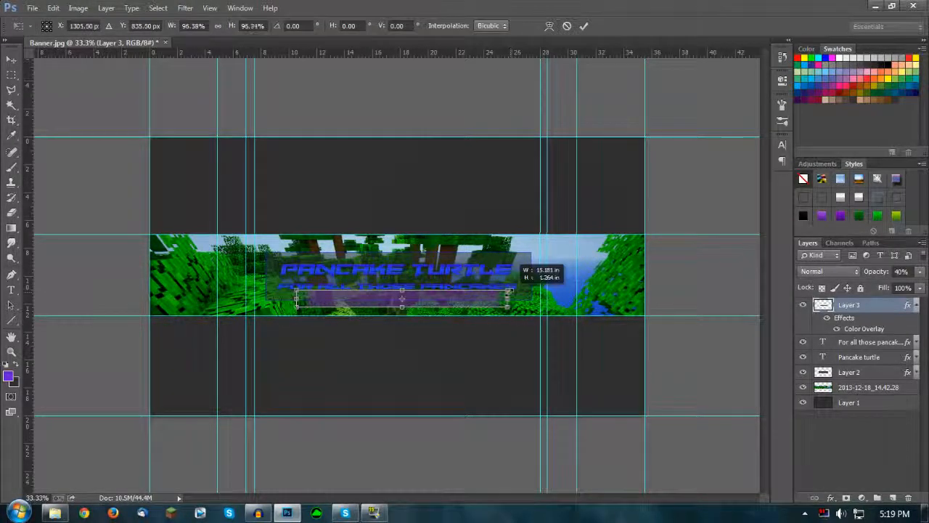
key("Return")
left_click_drag(424, 316, 412, 257)
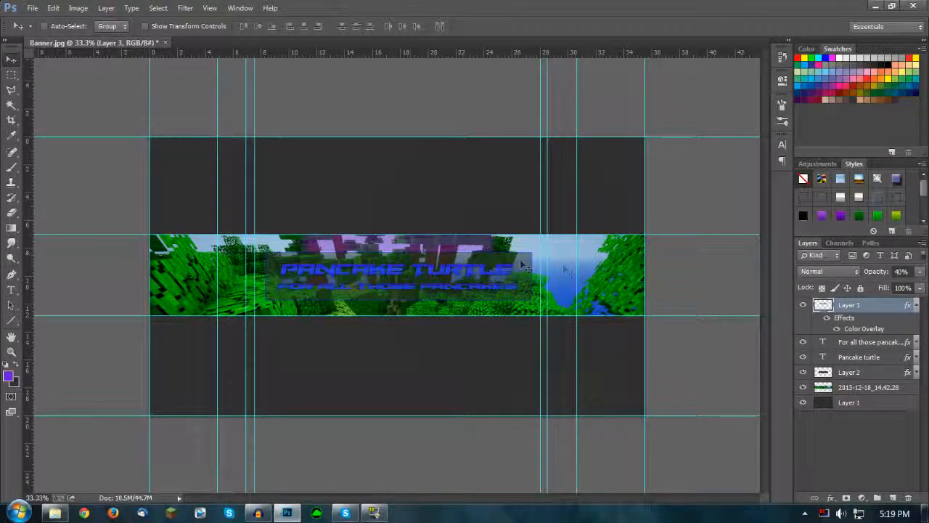
- Select both text layers and their dark rectangle layer, and nudge them down together to make room beneath the strip
left_click(854, 342)
left_click(851, 357, "shift")
left_click(846, 372, "shift")
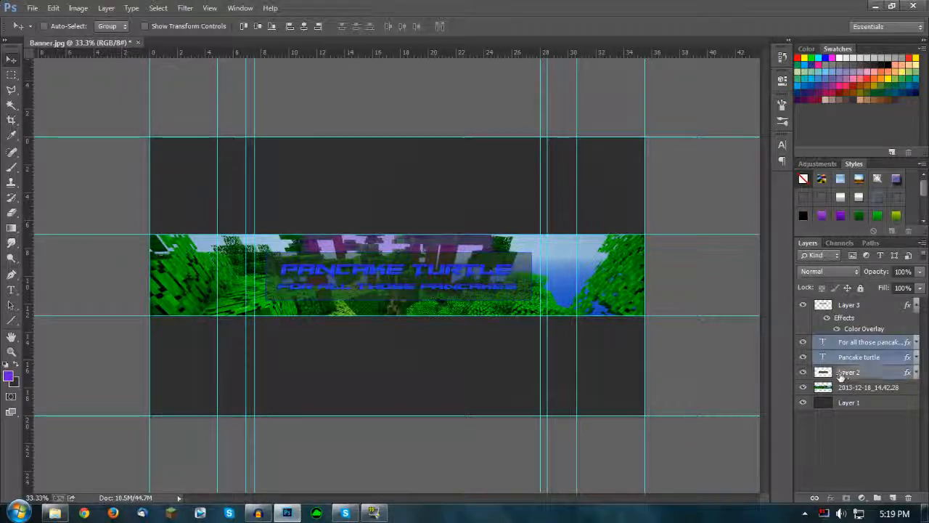
key("shift+Down")
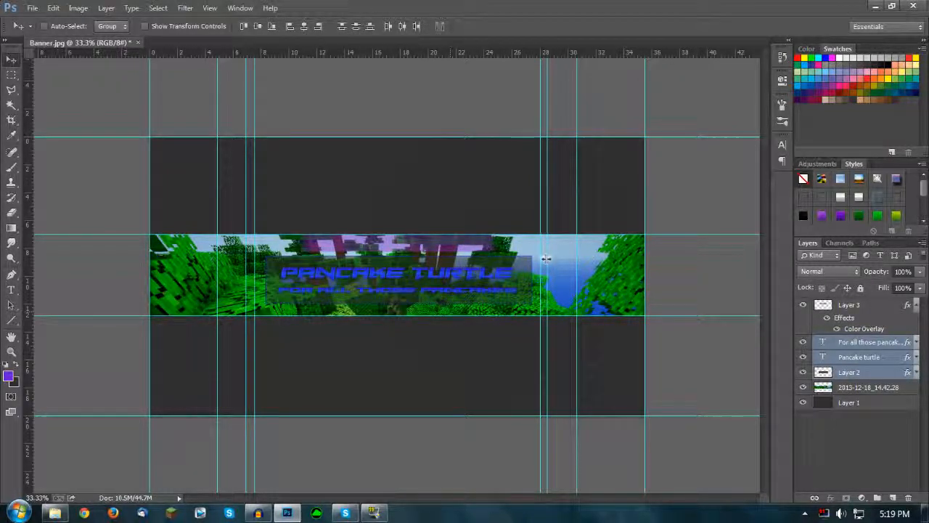
left_click(917, 305)
left_click(861, 308)
key("t")
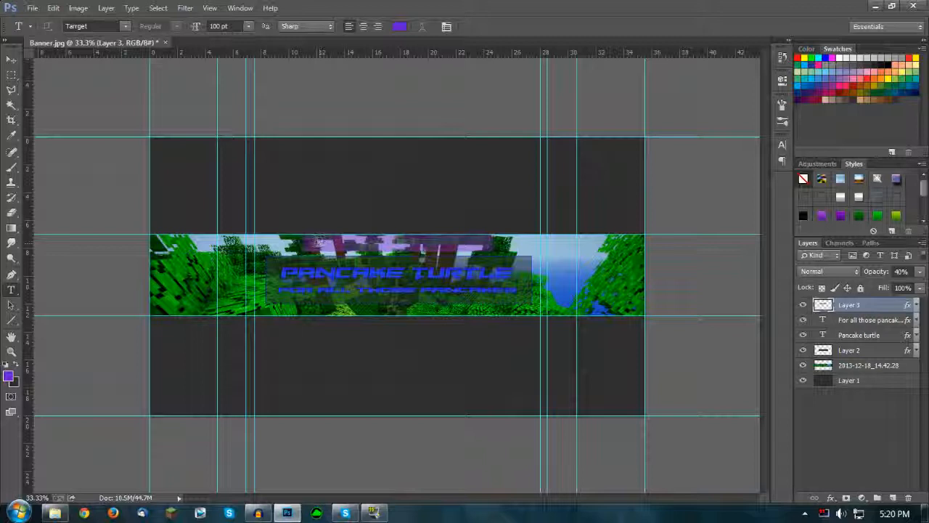
left_click(319, 246)
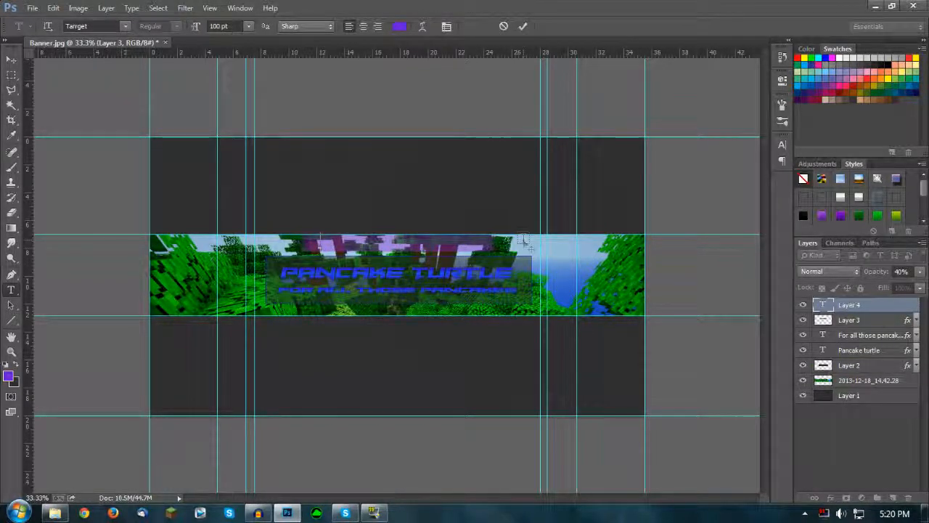
type("facca")
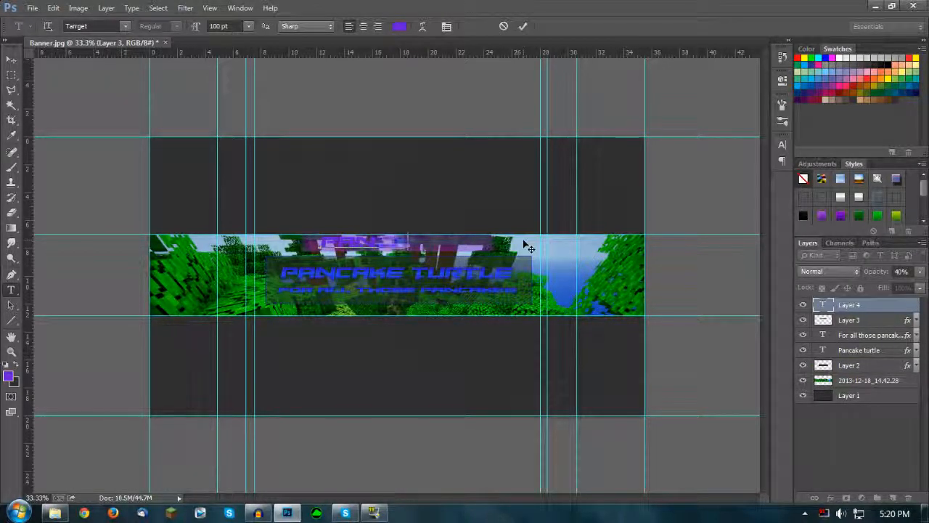
key("ctrl+a")
type("@Pan")
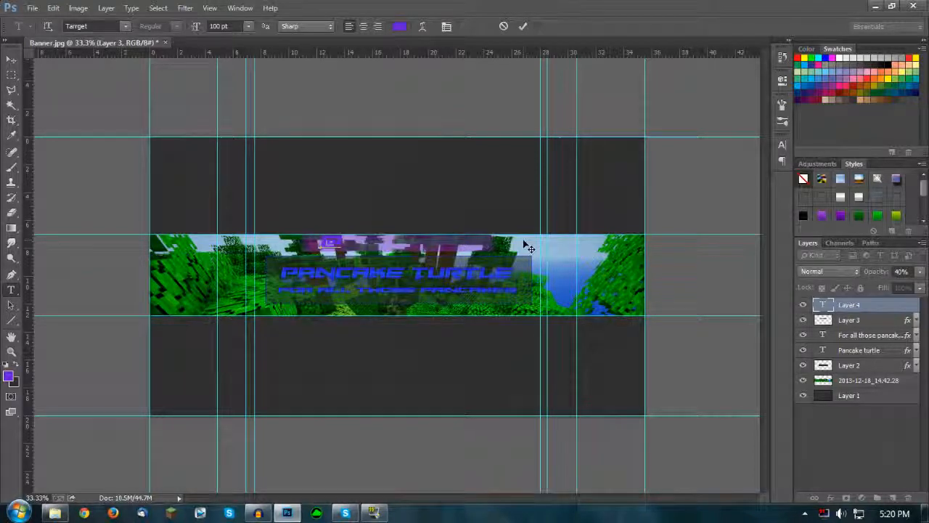
type("cake")
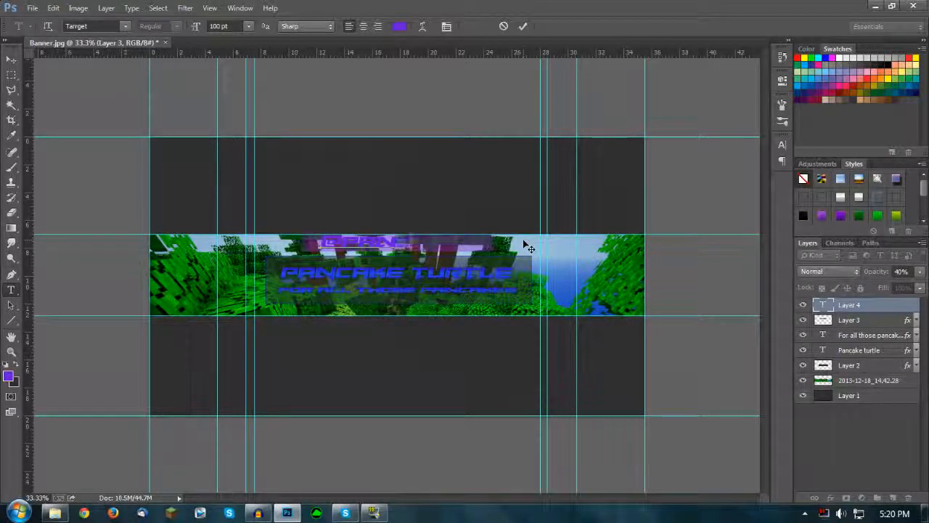
type("turtle")
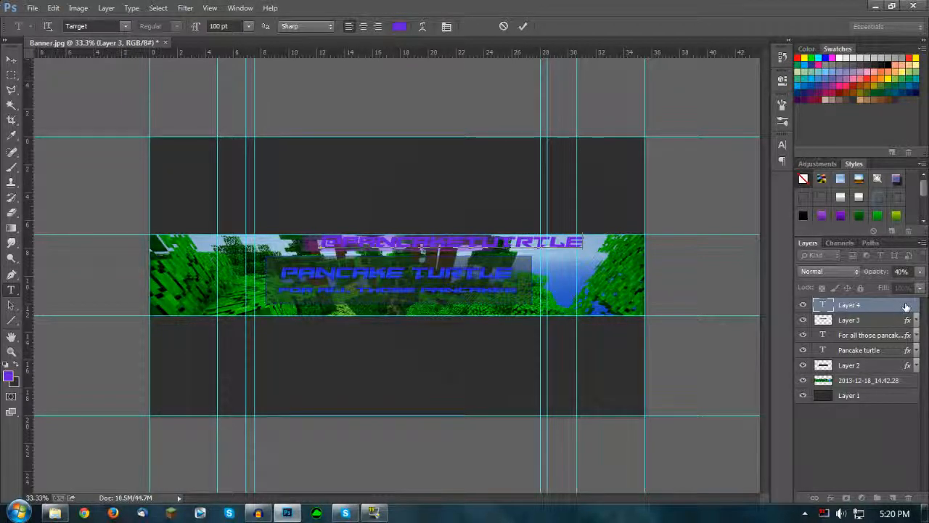
key("ctrl+Return")
key("ctrl+t")
left_click_drag(587, 236, 448, 244)
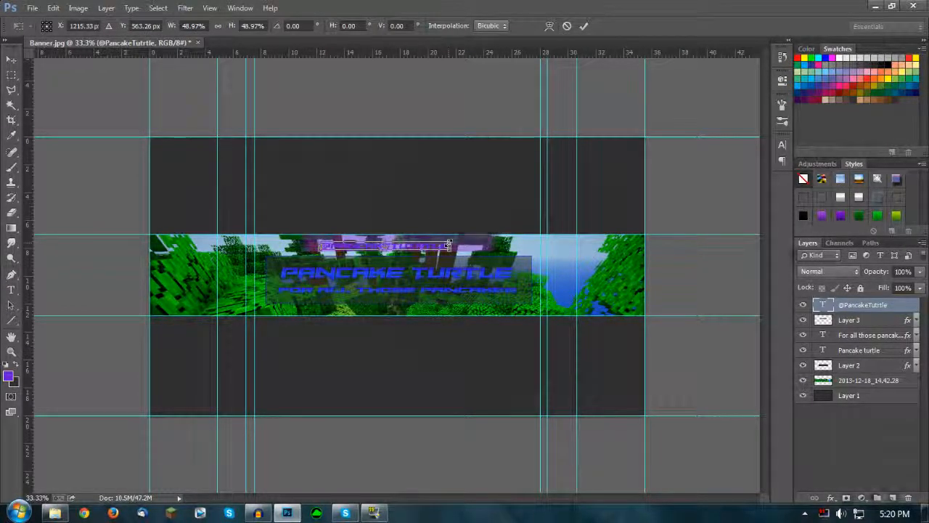
key("Return")
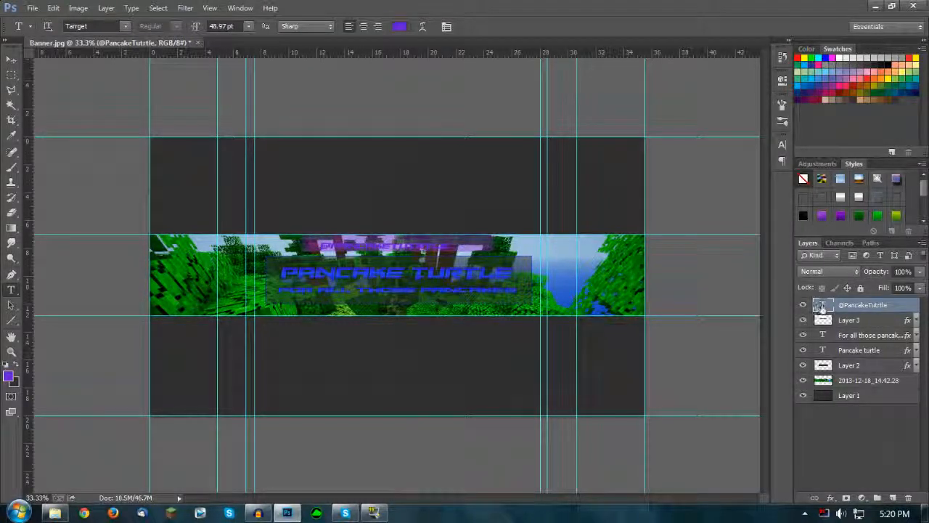
double_click(822, 305)
left_click(402, 26)
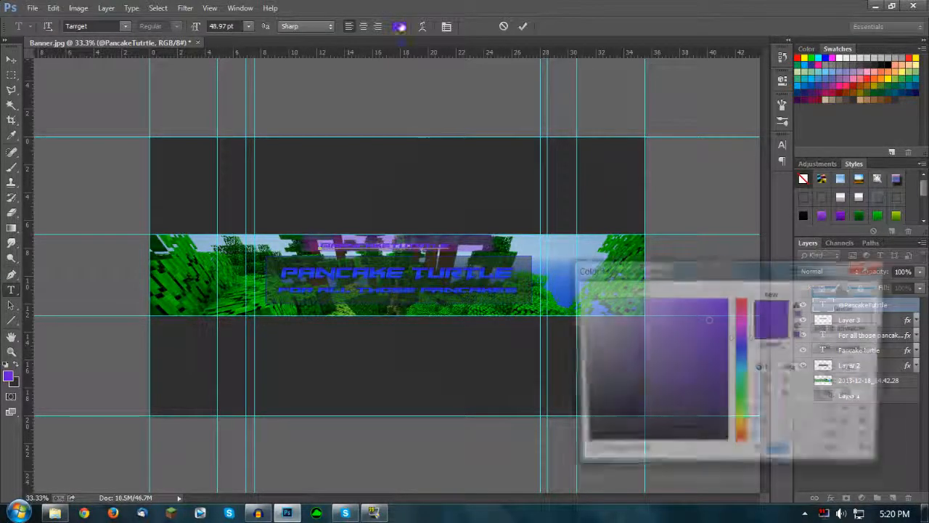
left_click(581, 299)
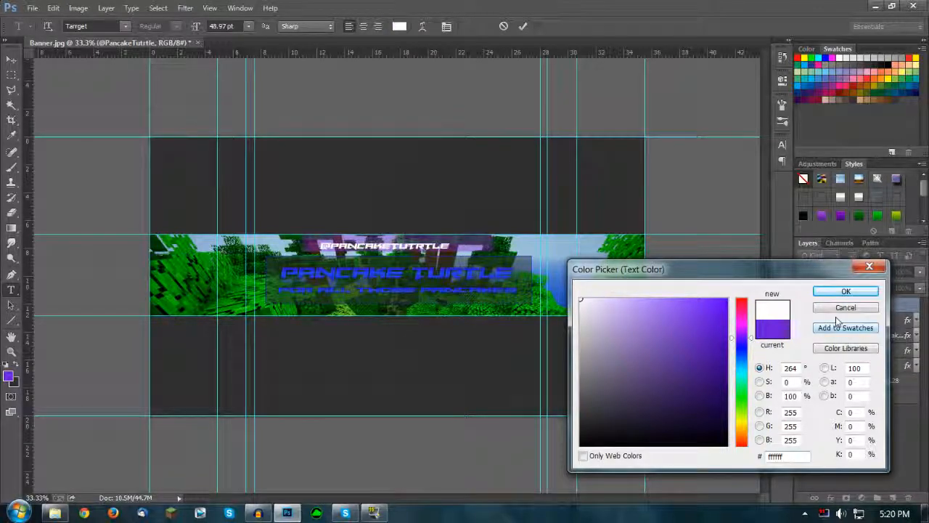
left_click(834, 291)
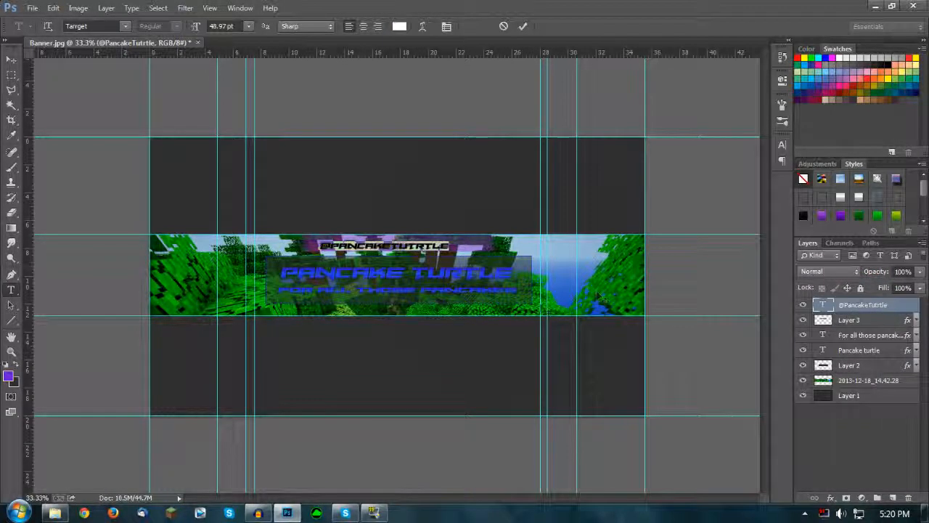
left_click(871, 307)
key("v")
left_click_drag(418, 287, 426, 274)
- Switch to Windows Explorer and open the Social Icons folder inside Gfx > Logos and Icons
key("alt+Tab")
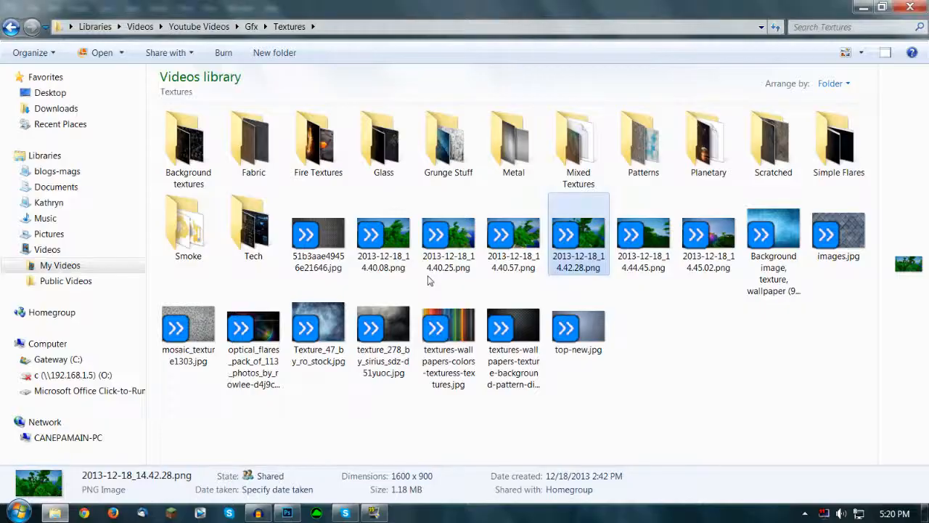
left_click(524, 444)
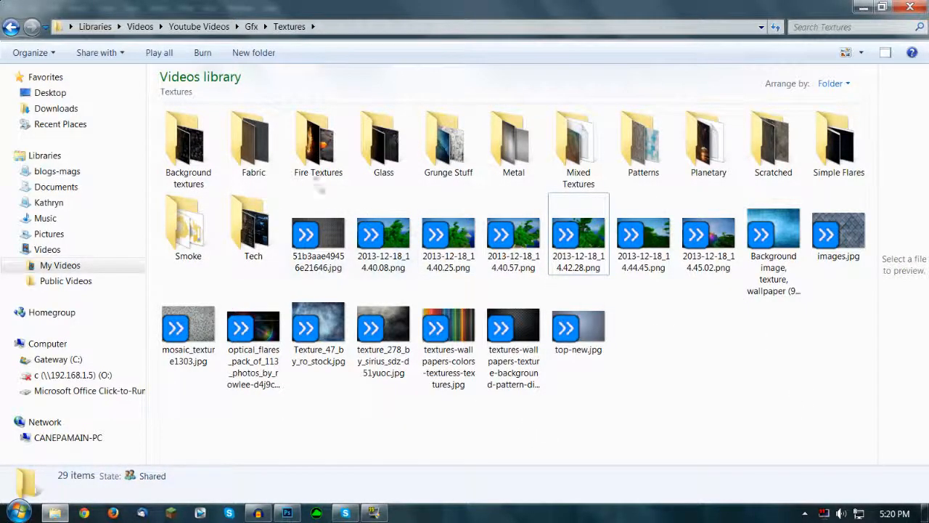
left_click(251, 26)
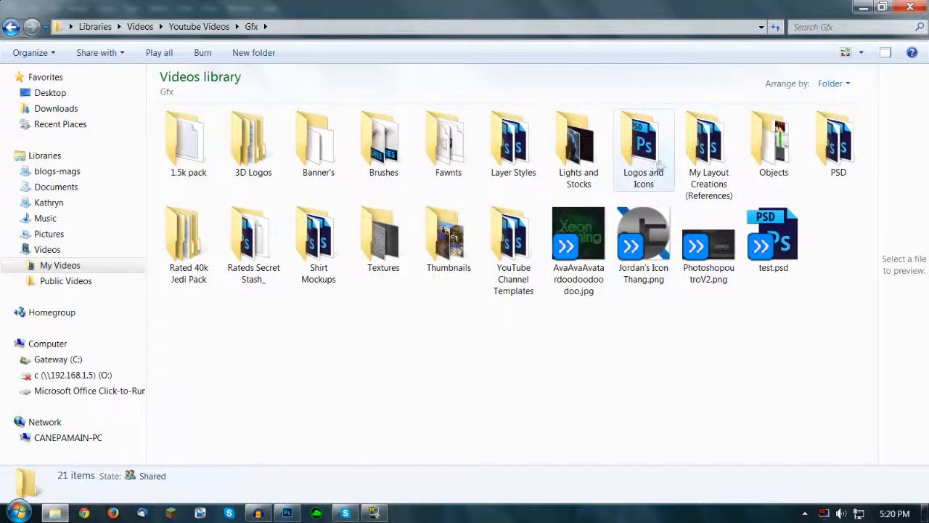
double_click(661, 166)
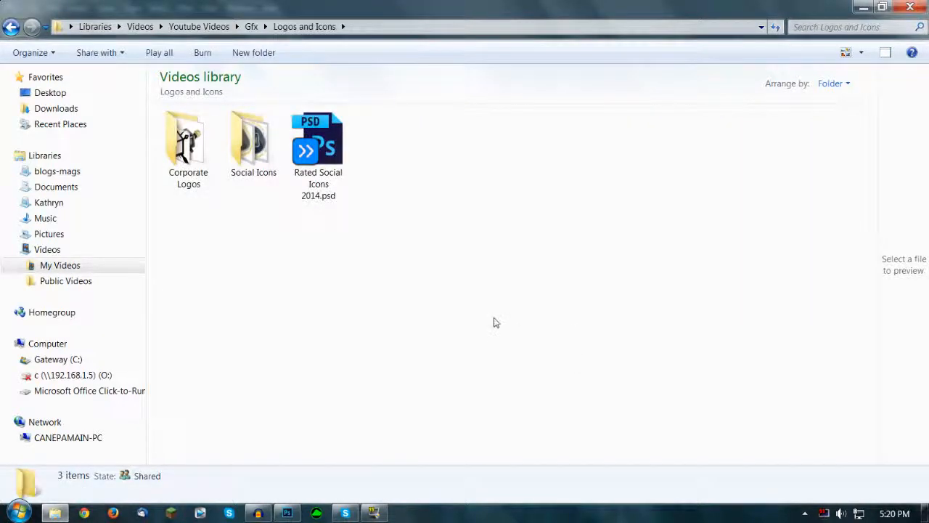
double_click(254, 149)
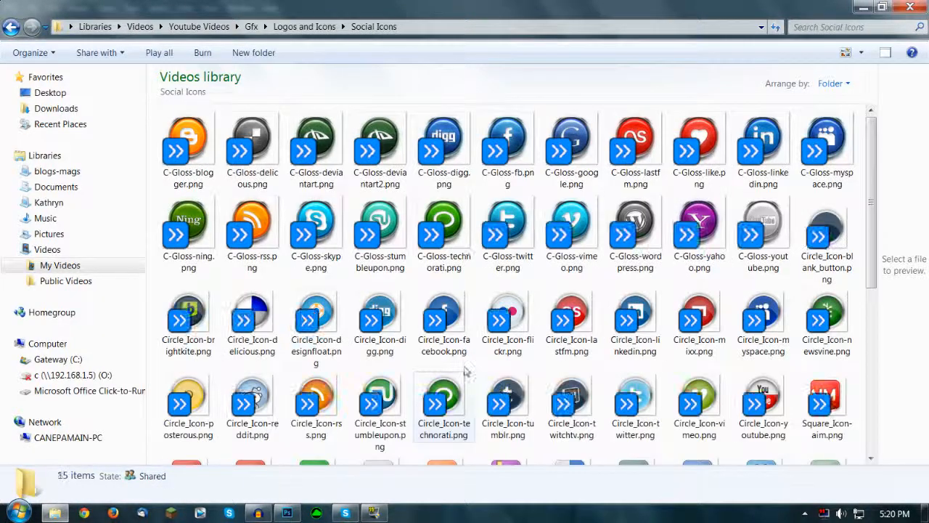
left_click_drag(509, 149, 456, 318)
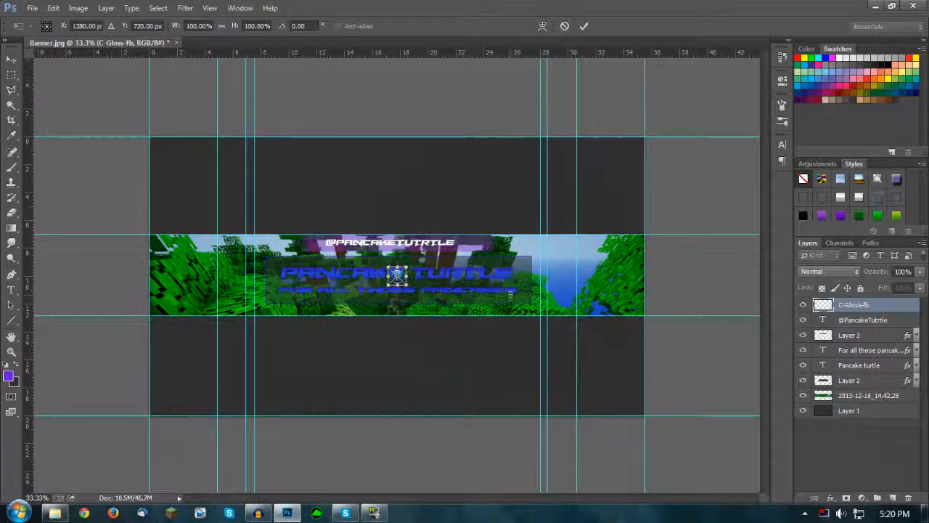
key("Return")
left_click_drag(427, 304, 342, 271)
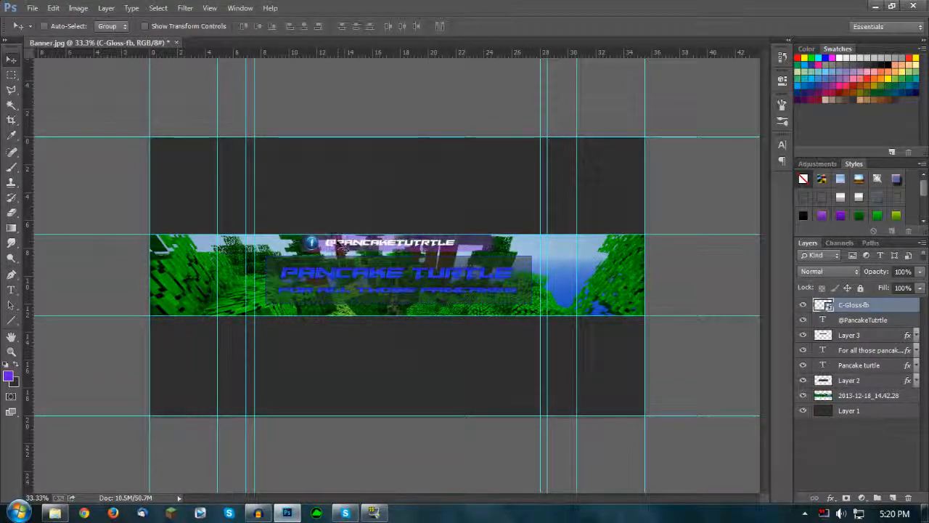
key("ctrl+t")
left_click_drag(321, 234, 330, 232)
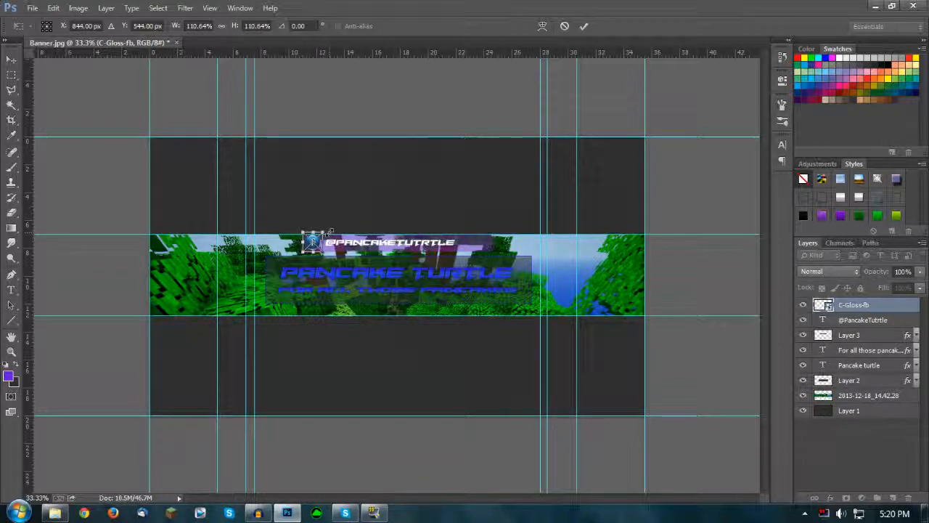
key("Return")
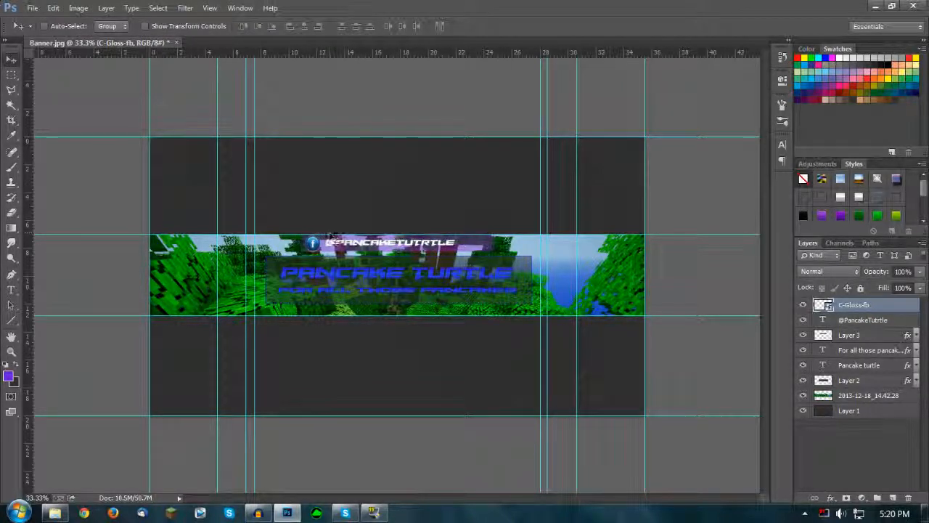
left_click(863, 319)
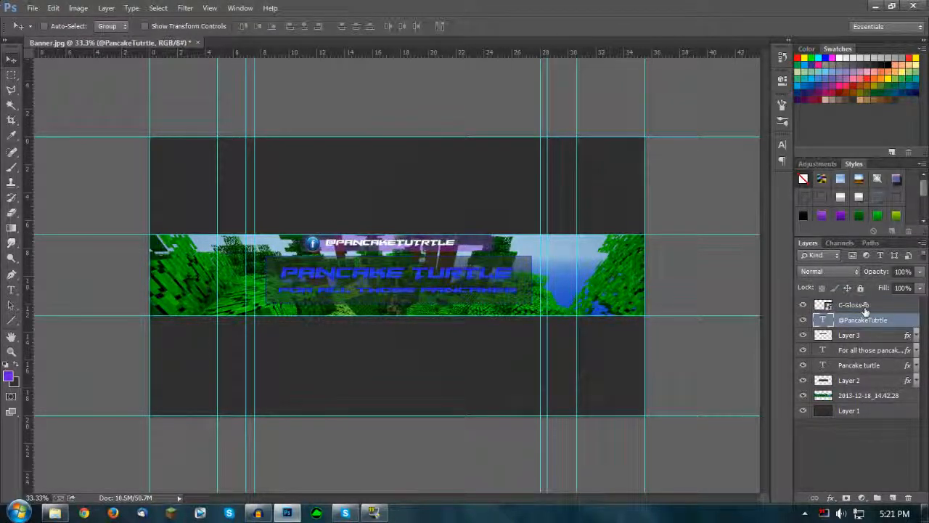
key("Left")
key("Left")
key("Left")
key("Left")
key("Left")
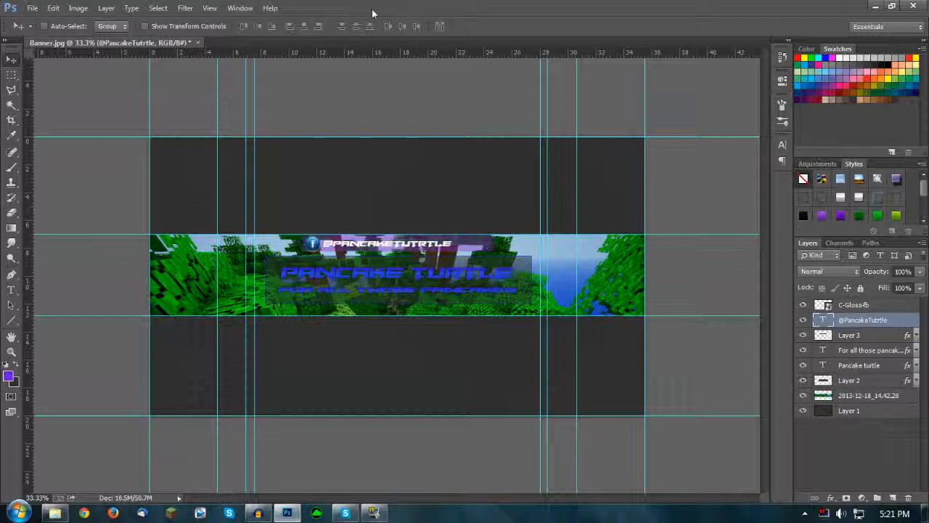
key("Down")
key("Down")
key("Left")
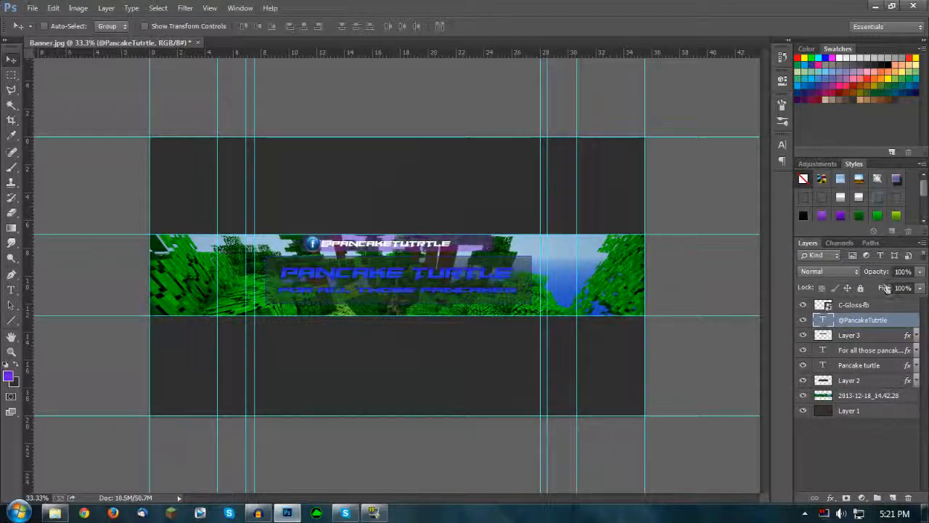
- Add a Color Overlay in purple (a905d8) to the C-Gloss-fb icon layer
left_click(883, 306)
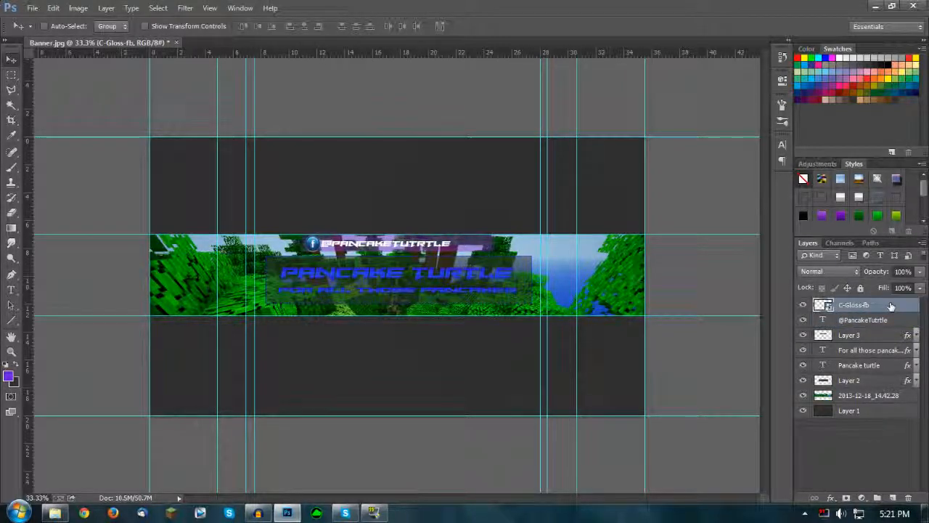
double_click(886, 306)
left_click_drag(572, 164, 745, 154)
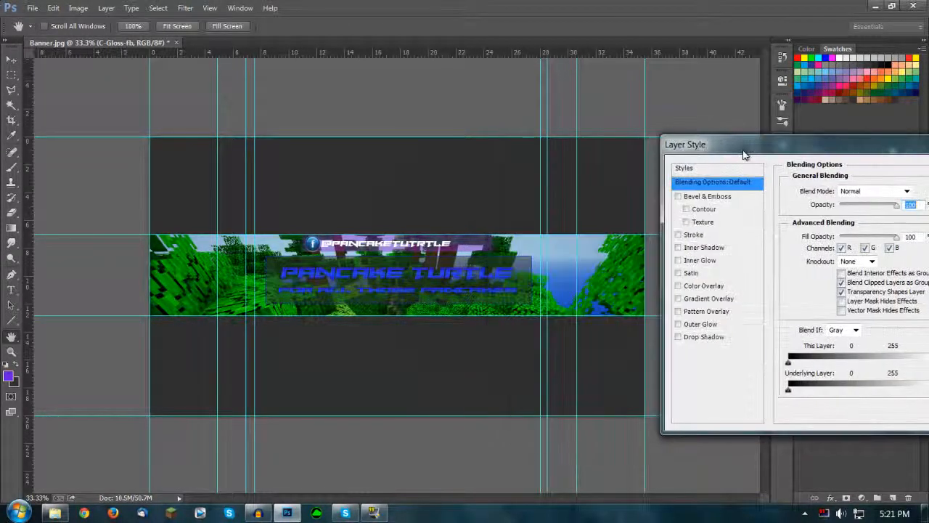
left_click(680, 286)
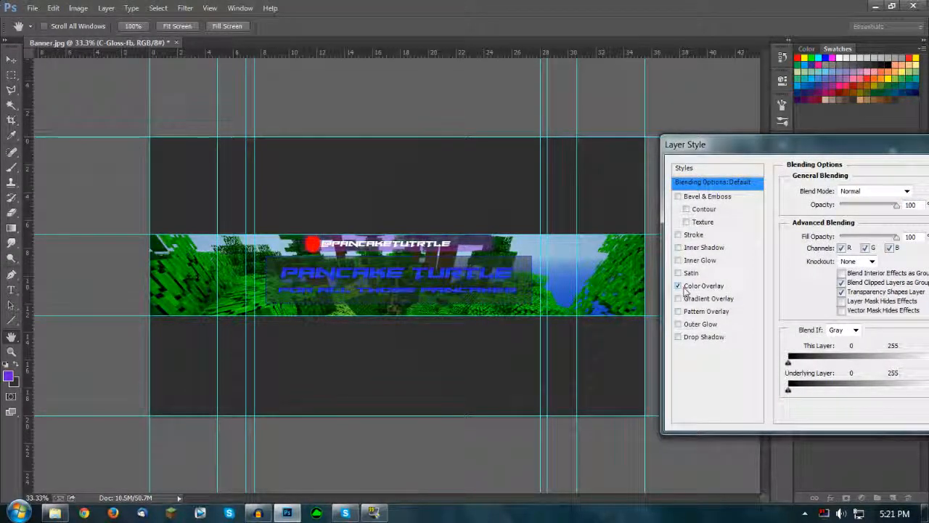
left_click_drag(734, 145, 716, 145)
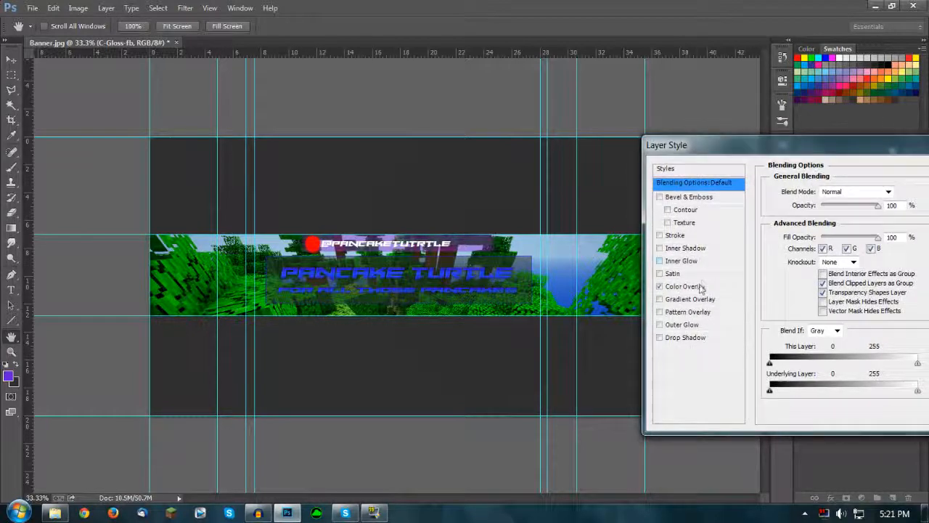
left_click(701, 287)
left_click(895, 192)
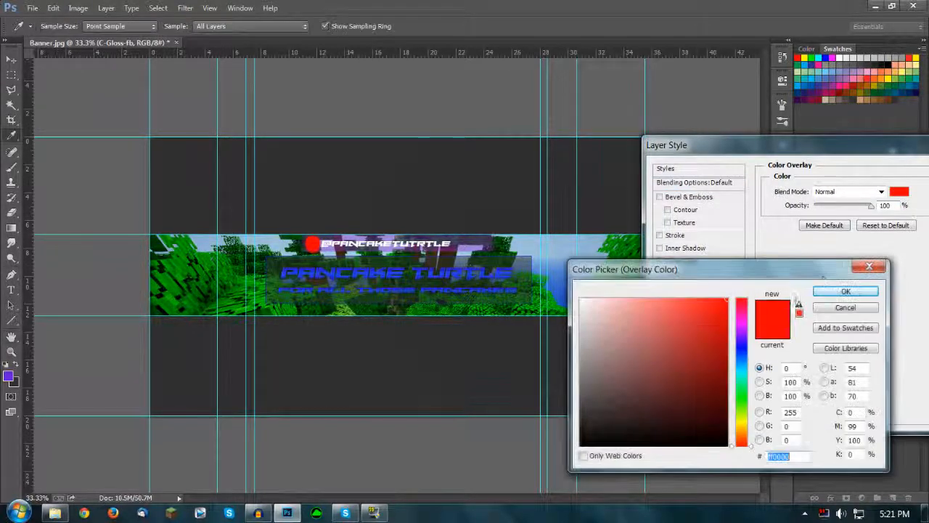
left_click_drag(746, 343, 747, 328)
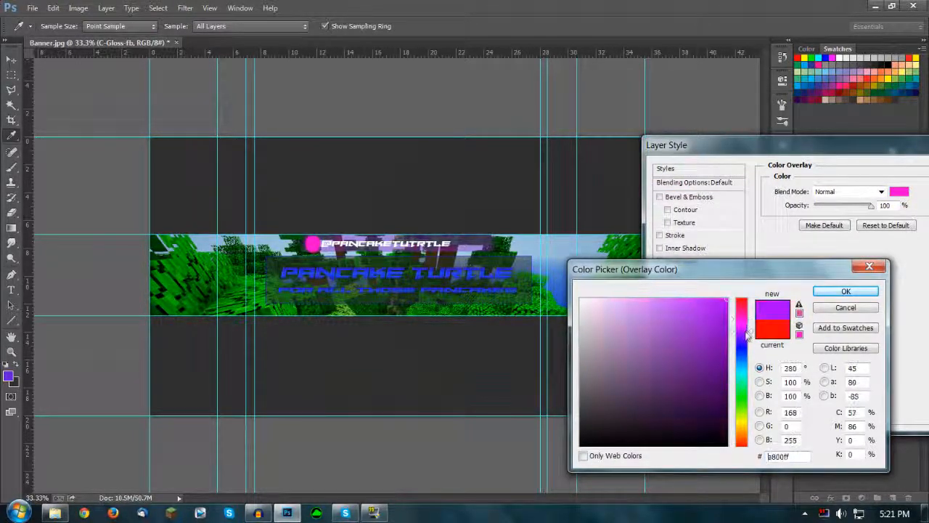
left_click(724, 321)
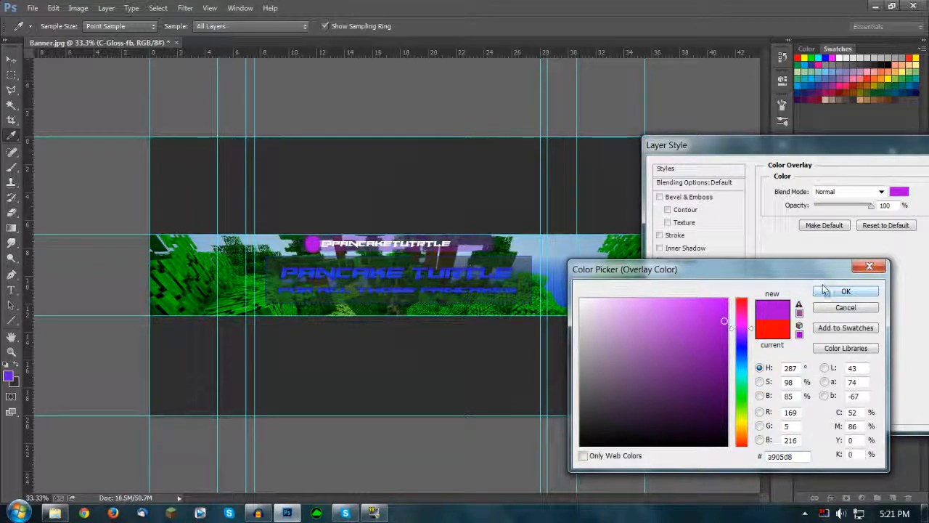
left_click(845, 291)
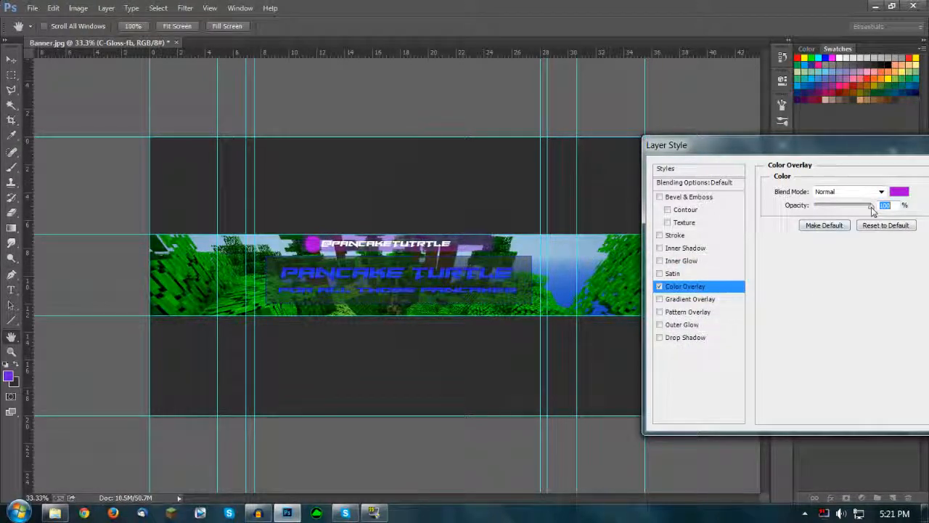
- Lower the Facebook icon's overlay opacity to a faint purple tint, apply the layer style and collapse the layer's effects list
left_click_drag(869, 208, 842, 212)
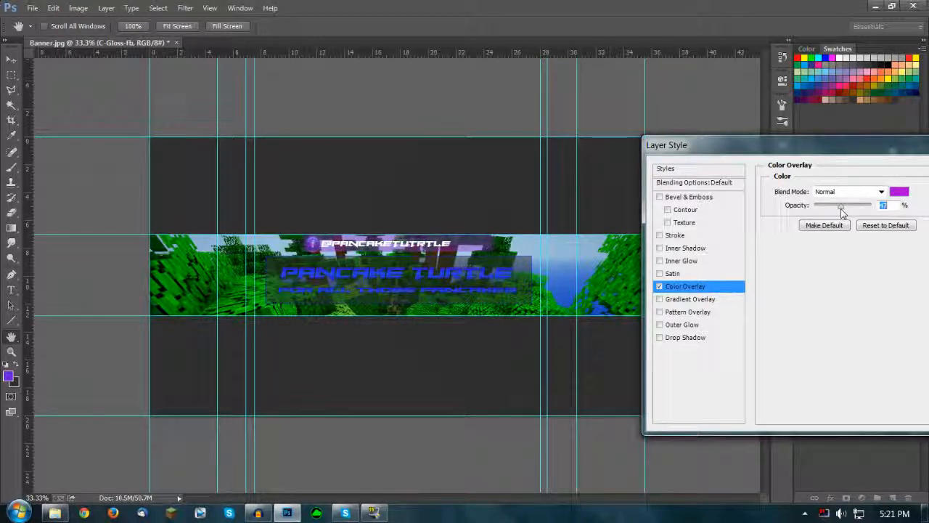
type("50")
left_click_drag(870, 154, 792, 160)
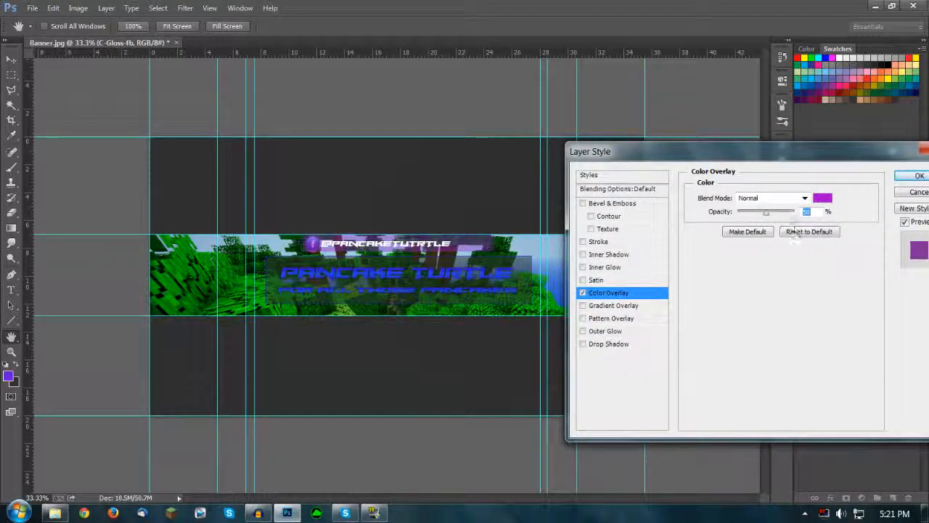
scroll(782, 211, "down", 11)
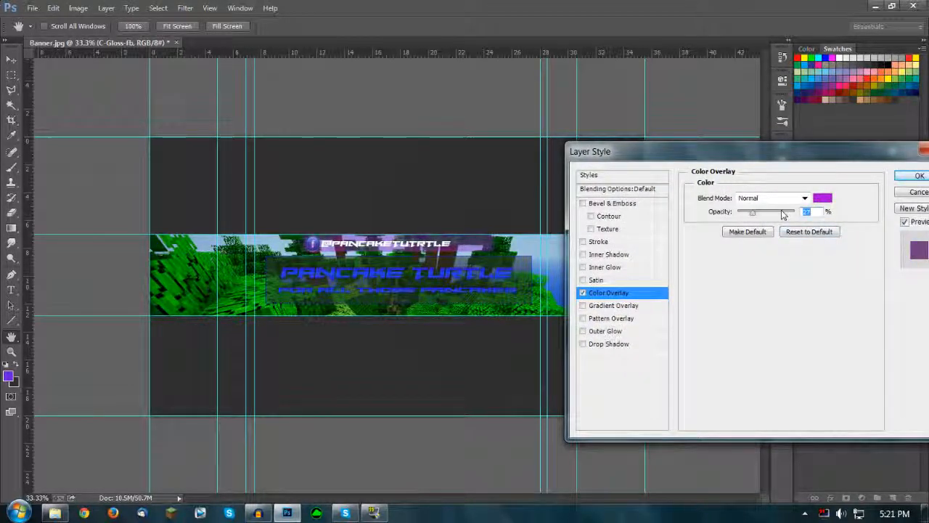
scroll(782, 211, "down", 9)
left_click(917, 177)
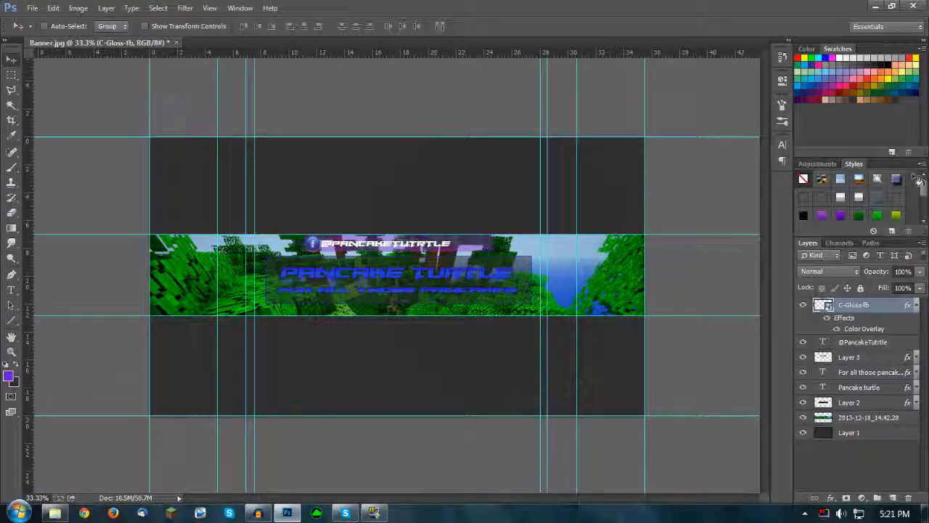
left_click(917, 305)
left_click(863, 320, "ctrl")
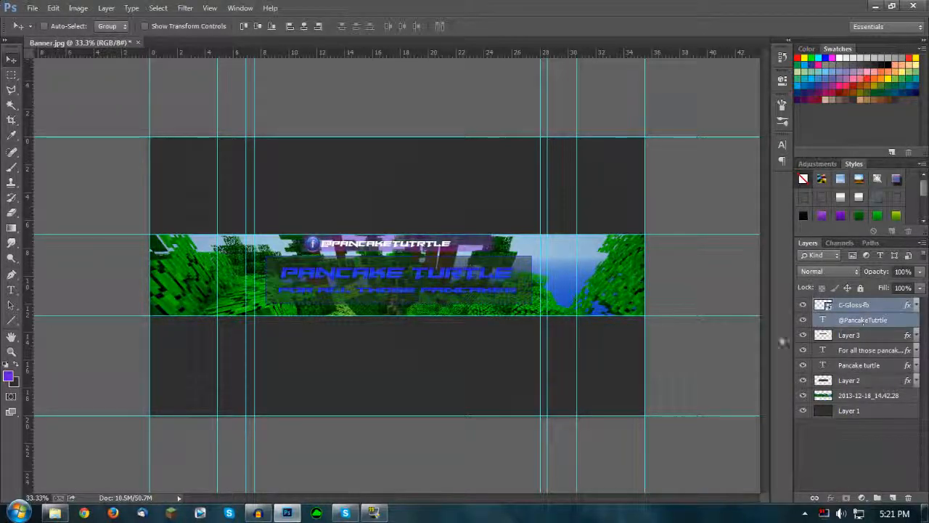
key("ctrl+t")
left_click_drag(451, 234, 429, 236)
key("Return")
key("Up")
key("Up")
key("Up")
key("Up")
key("Up")
key("Up")
key("Up")
key("Up")
key("Right")
key("Right")
key("Right")
key("Right")
key("Right")
key("Right")
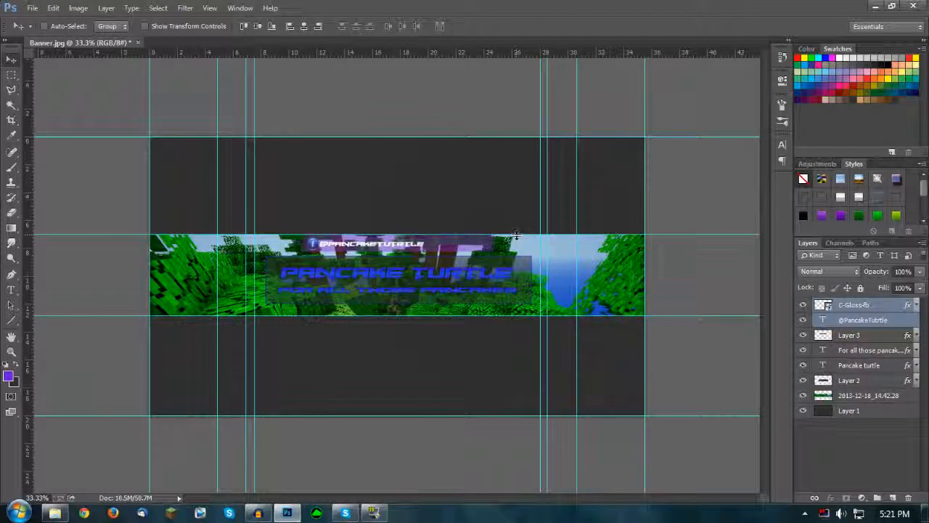
- Shrink the Facebook icon and handle text further so they fill about half the strip, and nudge them up slightly
key("ctrl+t")
left_click_drag(420, 237, 426, 234)
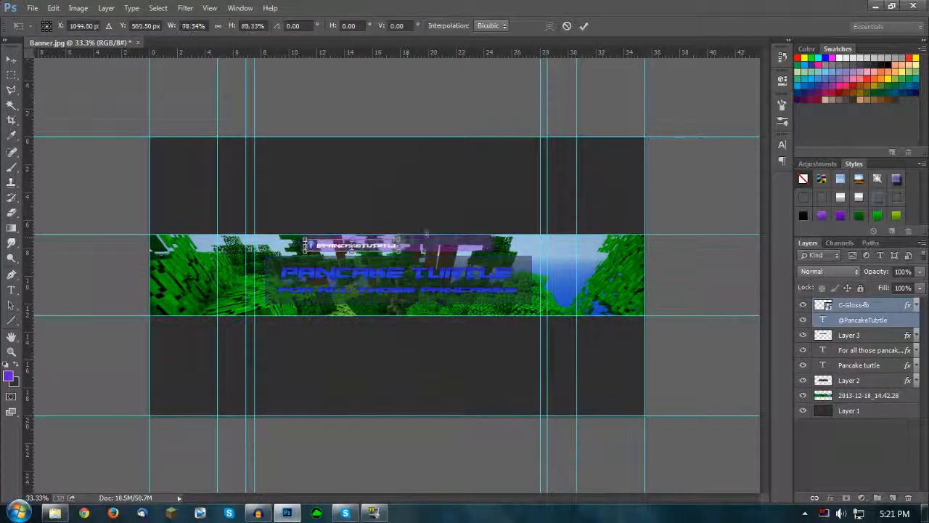
key("Return")
key("Up")
key("Up")
key("Up")
key("Up")
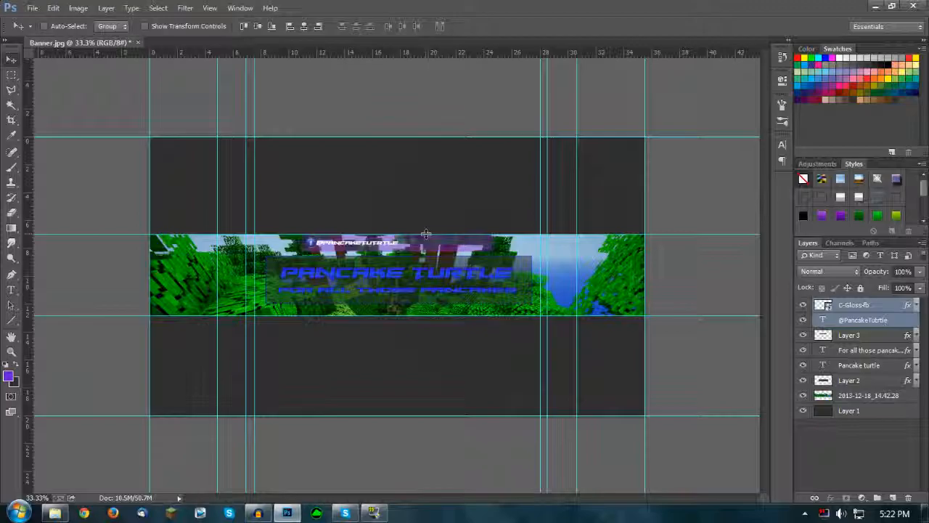
- Switch to Windows Explorer and place C-Gloss-twitter.png from the Social Icons folder in the Photoshop banner, just after the handle text
key("alt+Tab")
left_click(473, 319)
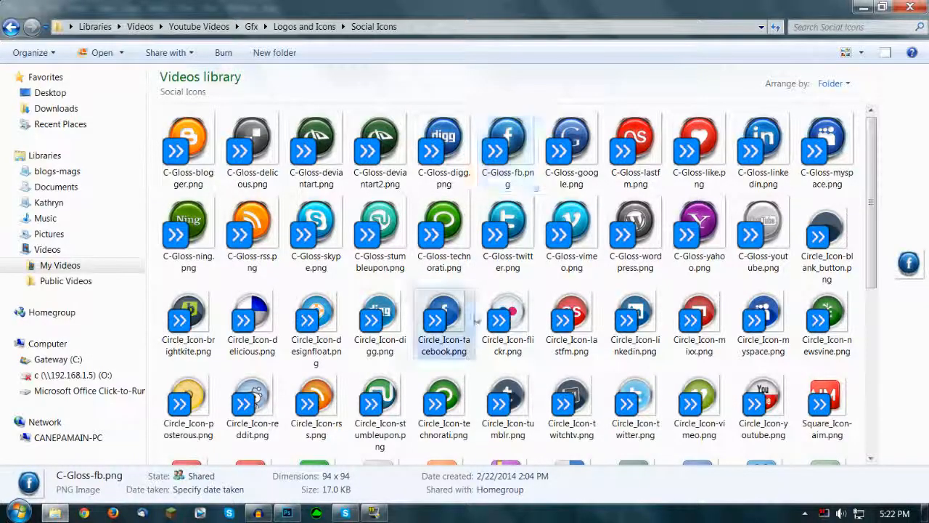
left_click(474, 319)
scroll(469, 304, "down", 4)
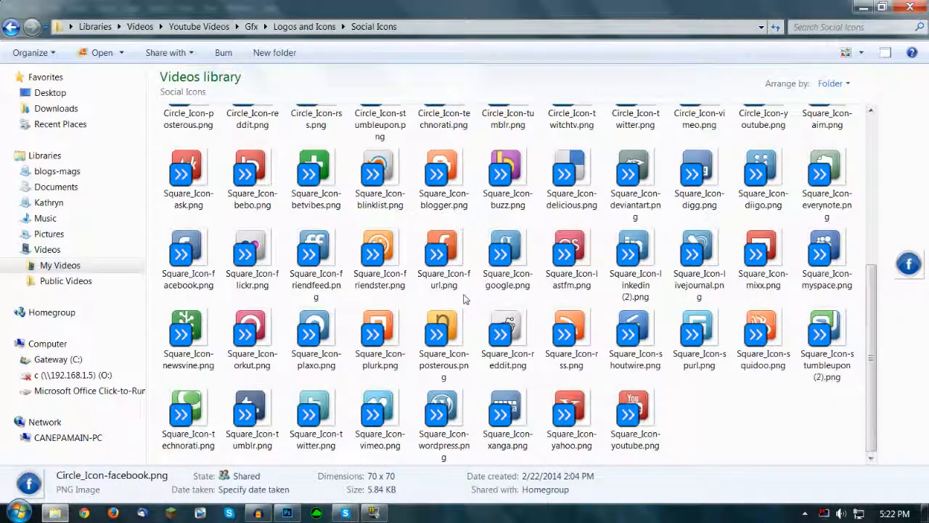
scroll(763, 332, "up", 4)
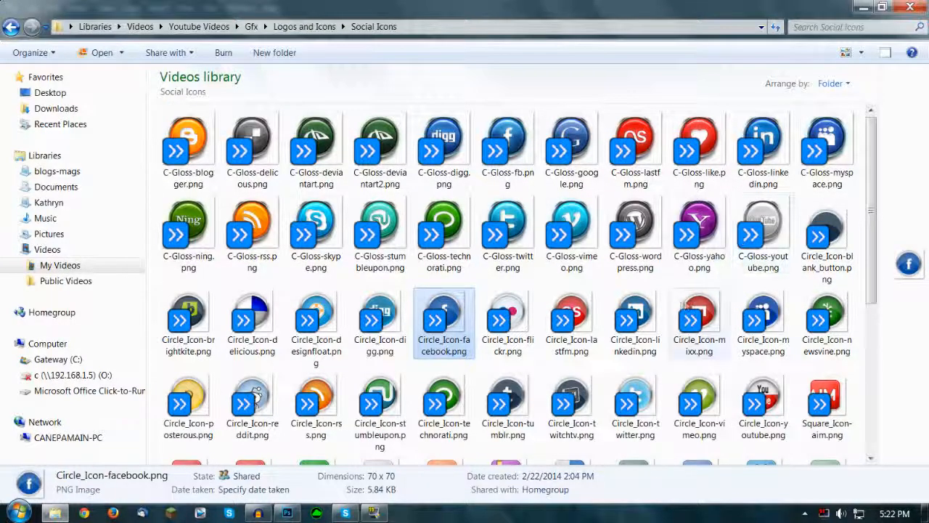
scroll(369, 325, "down", 3)
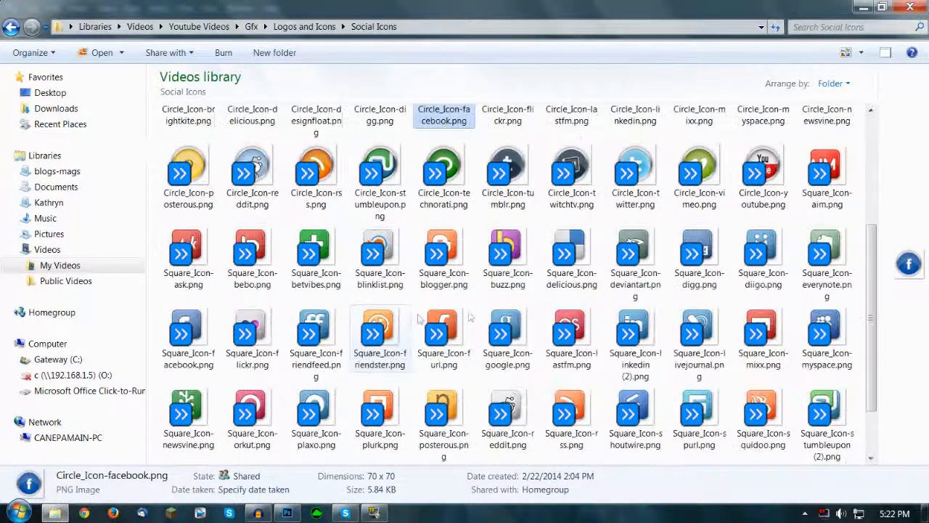
scroll(609, 274, "up", 3)
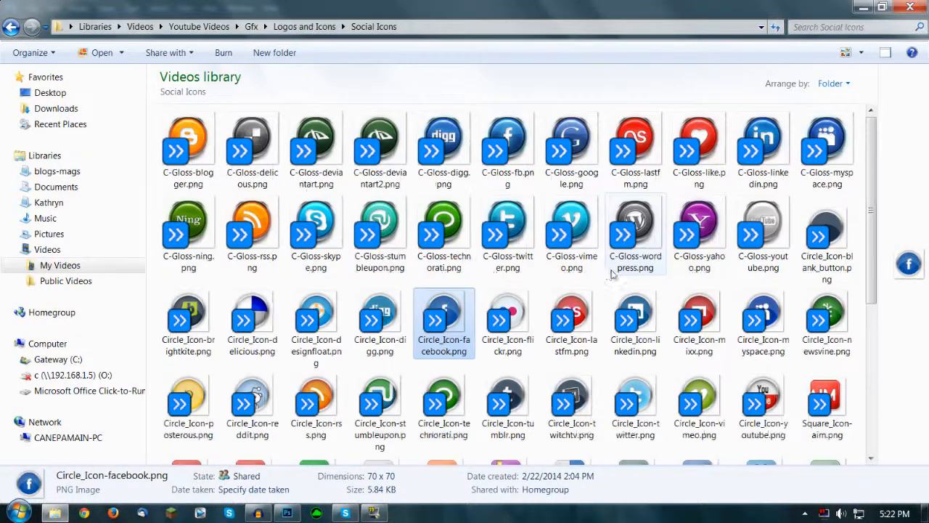
left_click_drag(519, 239, 411, 312)
key("Return")
left_click_drag(409, 276, 419, 243)
left_click(869, 335)
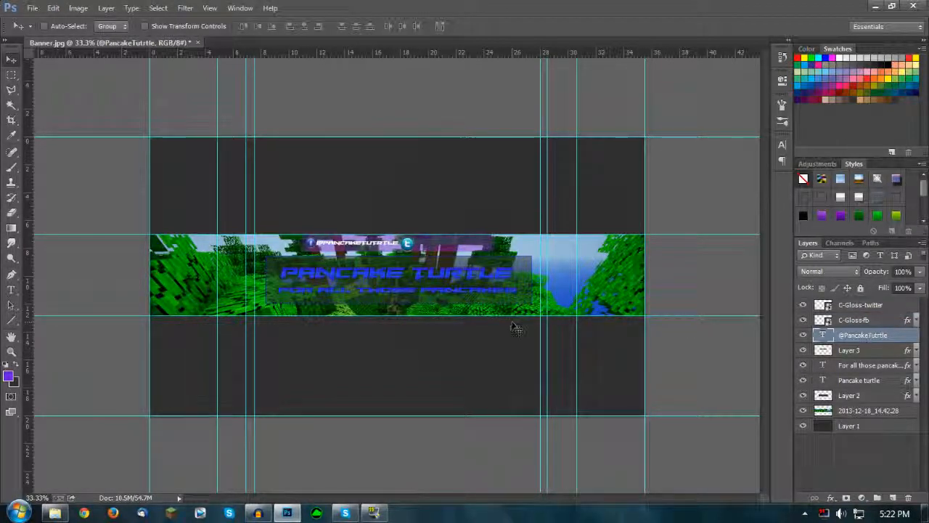
double_click(823, 336)
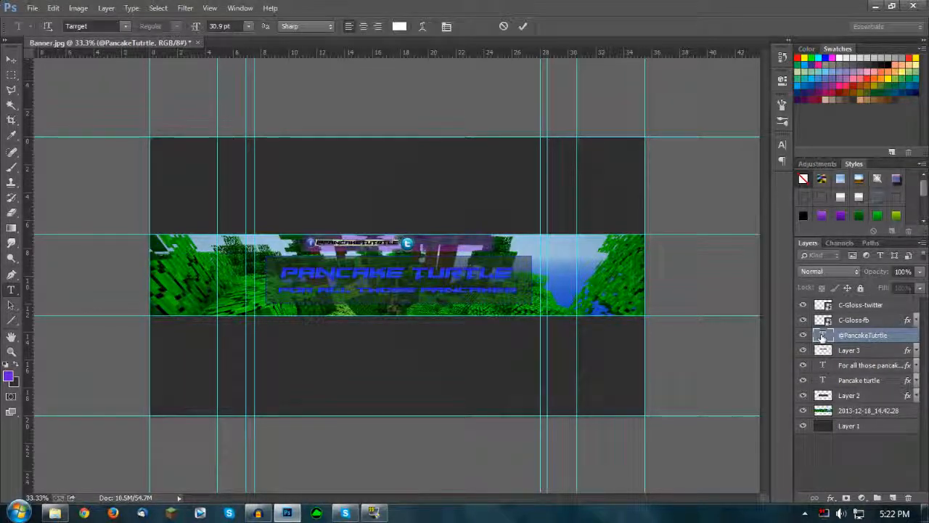
type("@Pancake")
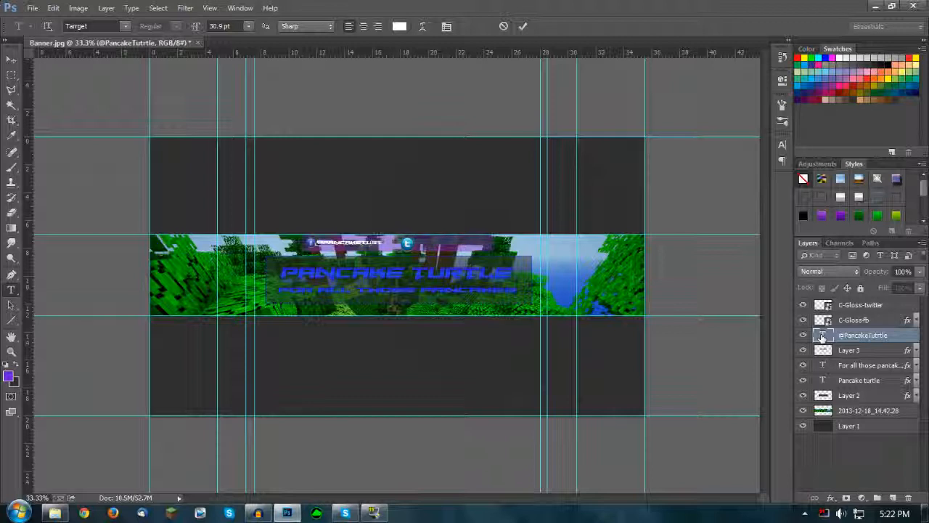
left_click(868, 339)
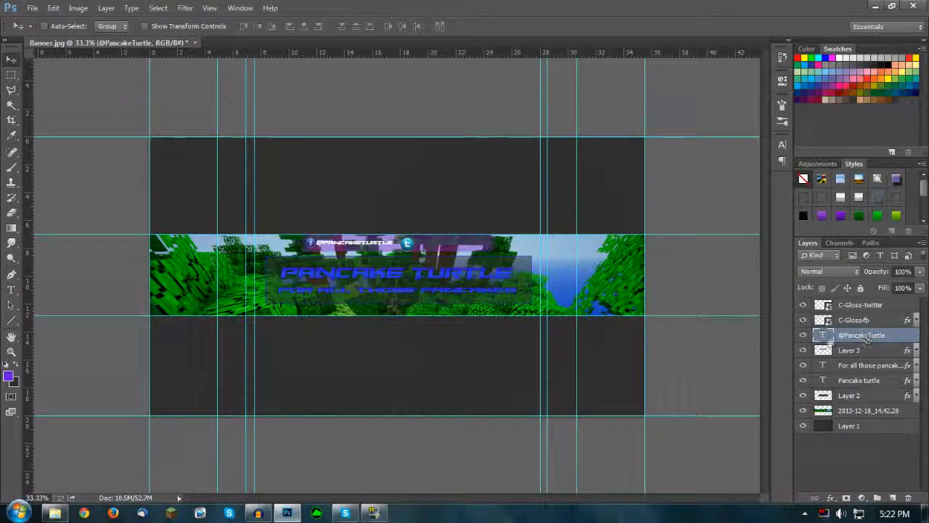
left_click_drag(410, 292, 507, 295)
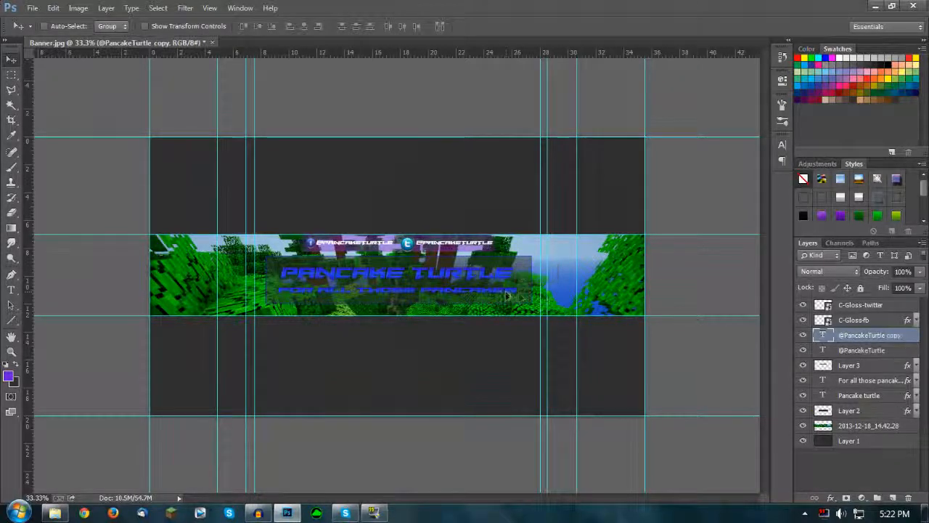
- Nudge the Twitter icon left and slightly up so that it sits close to the end of the first handle
left_click(857, 306)
key("Left")
key("Left")
key("Left")
key("Left")
key("Left")
key("Left")
key("Left")
key("Left")
key("Left")
key("Left")
key("Left")
key("Left")
key("Up")
key("Up")
key("Up")
key("Up")
key("Up")
key("Up")
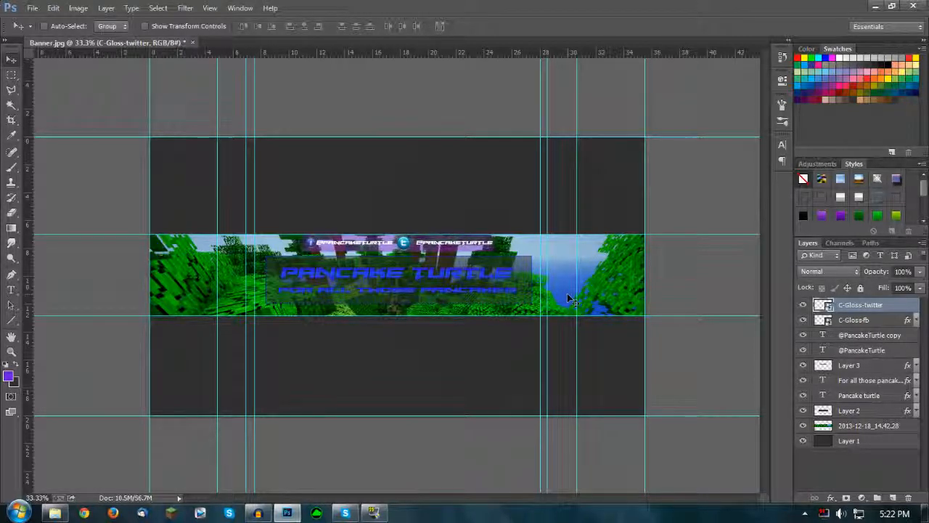
- Scale the Twitter icon down proportionally to roughly match the size of the Facebook icon
key("ctrl+t")
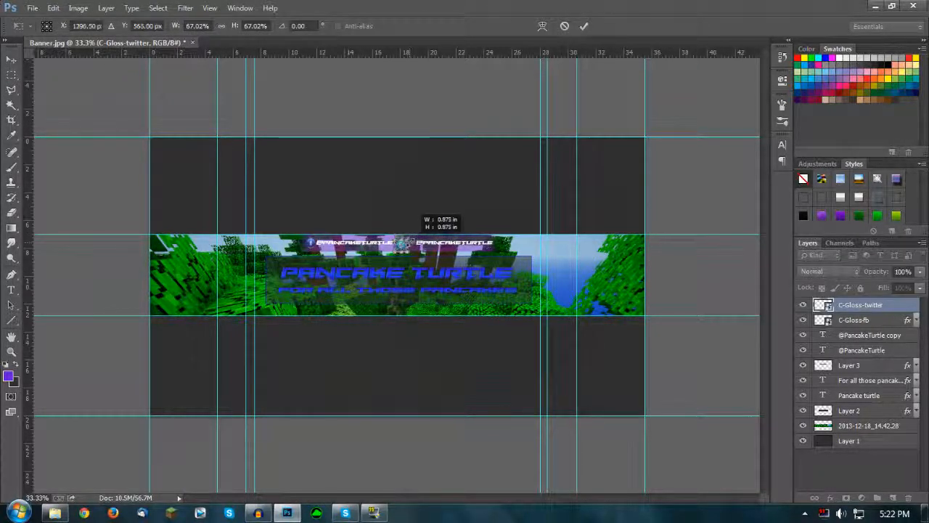
key("Return")
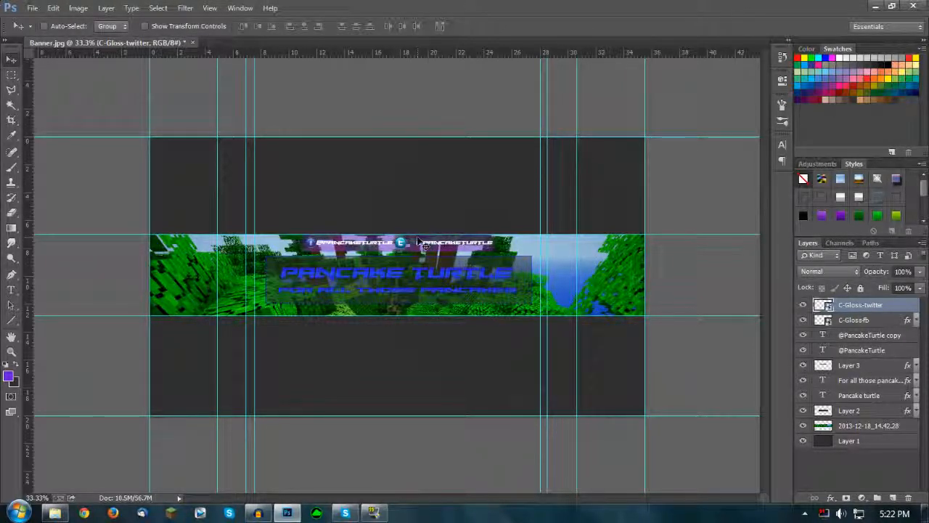
key("ctrl+t")
left_click_drag(409, 236, 408, 236)
key("Return")
left_click(857, 334)
key("shift+Left")
key("shift+Left")
key("shift+Left")
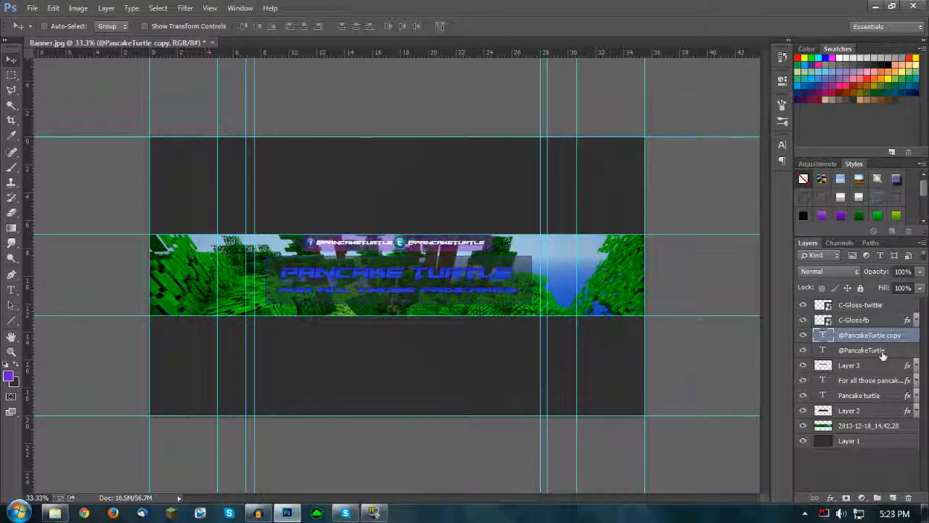
left_click(885, 349)
left_click(886, 339)
key("ctrl+e")
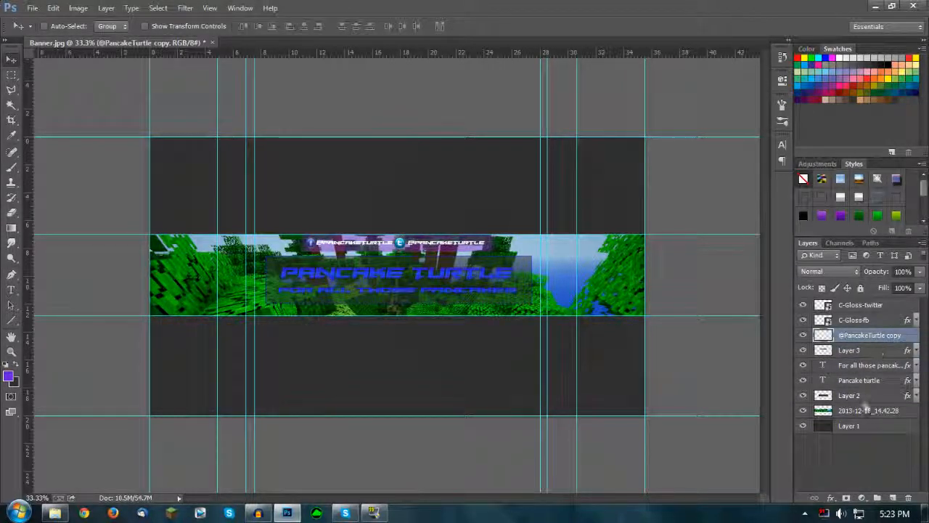
double_click(912, 338)
left_click_drag(692, 151, 642, 171)
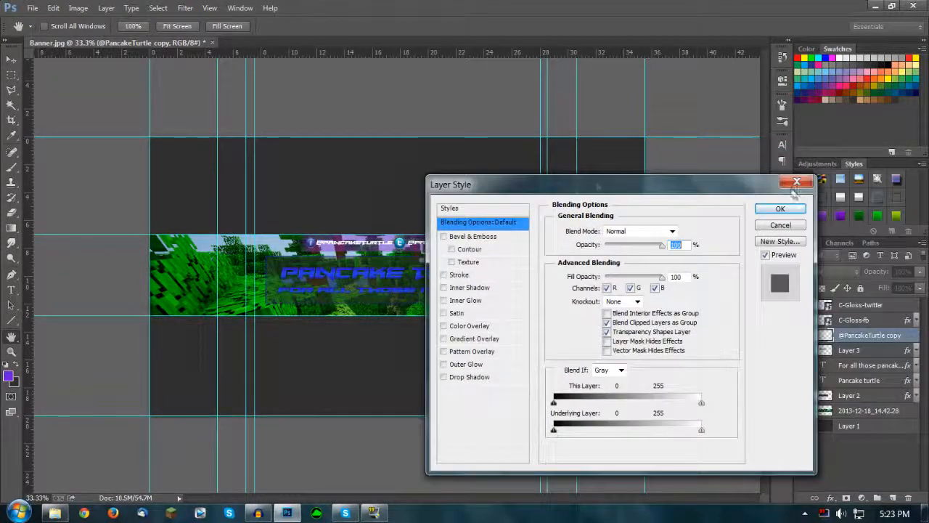
left_click(867, 195)
scroll(909, 213, "down", 5)
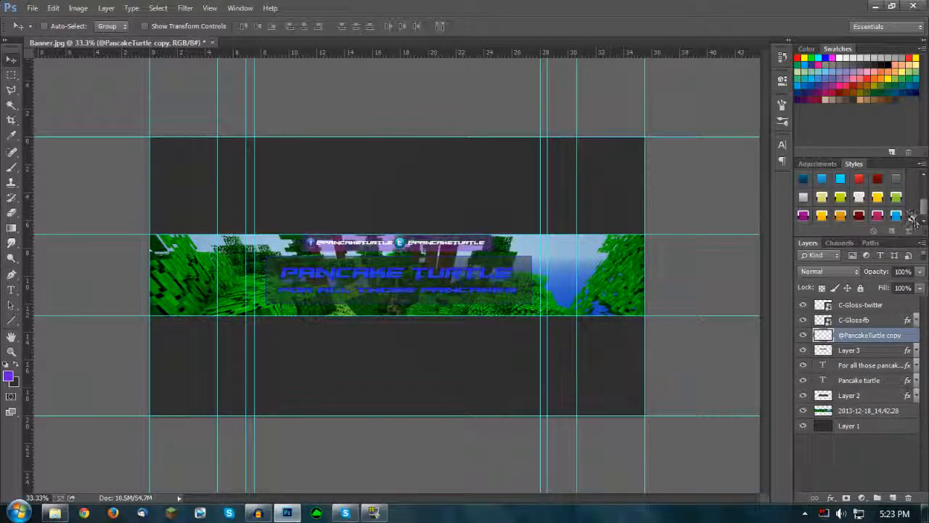
left_click(858, 197)
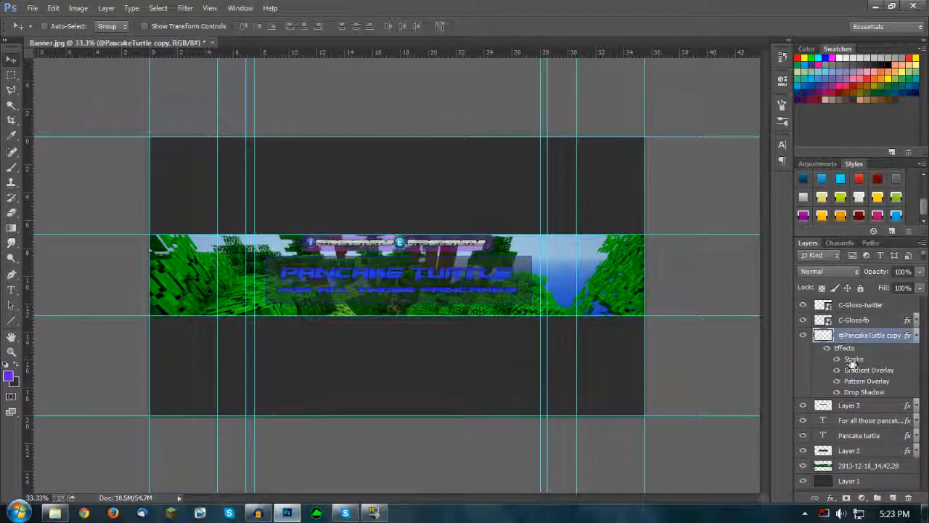
double_click(893, 347)
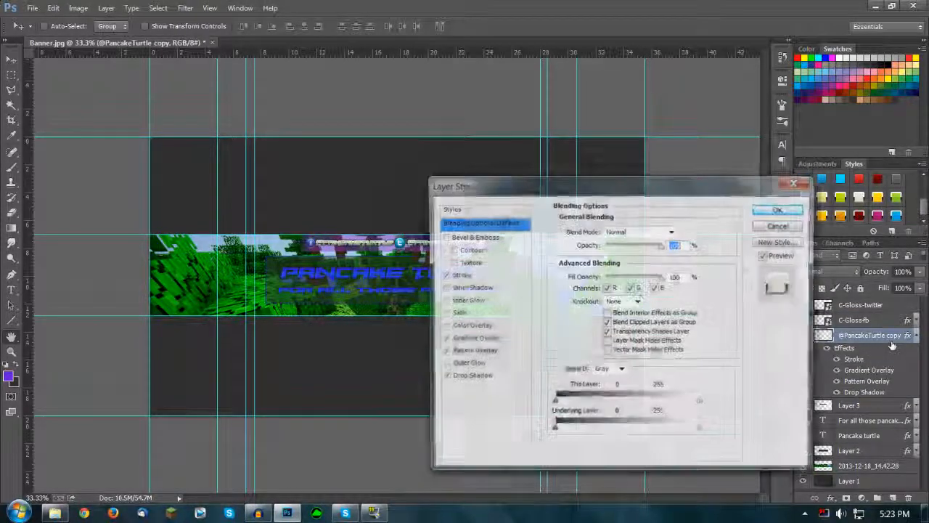
left_click_drag(704, 197, 797, 196)
left_click(553, 273)
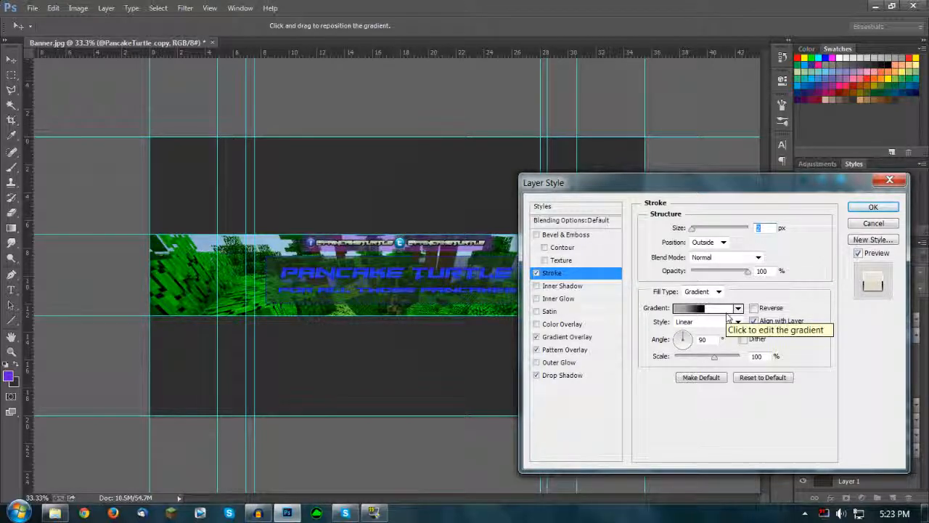
left_click(882, 209)
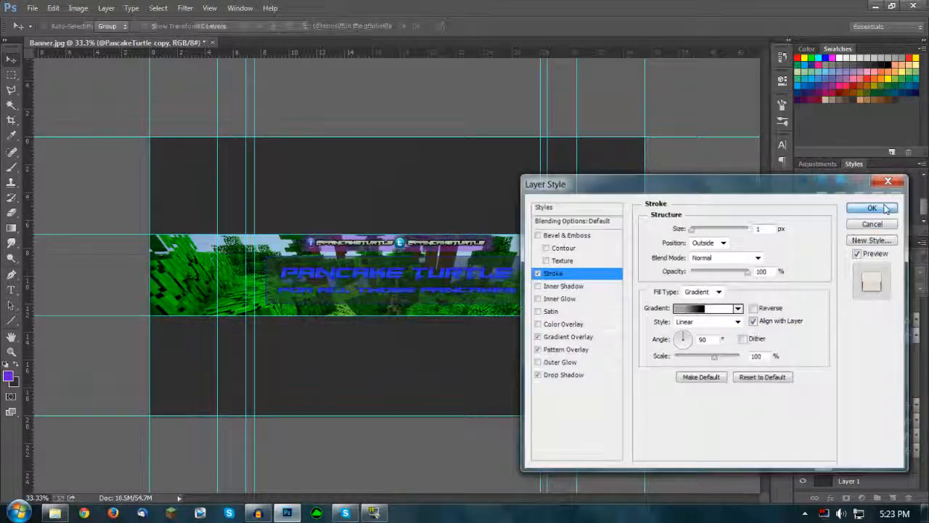
left_click(916, 335)
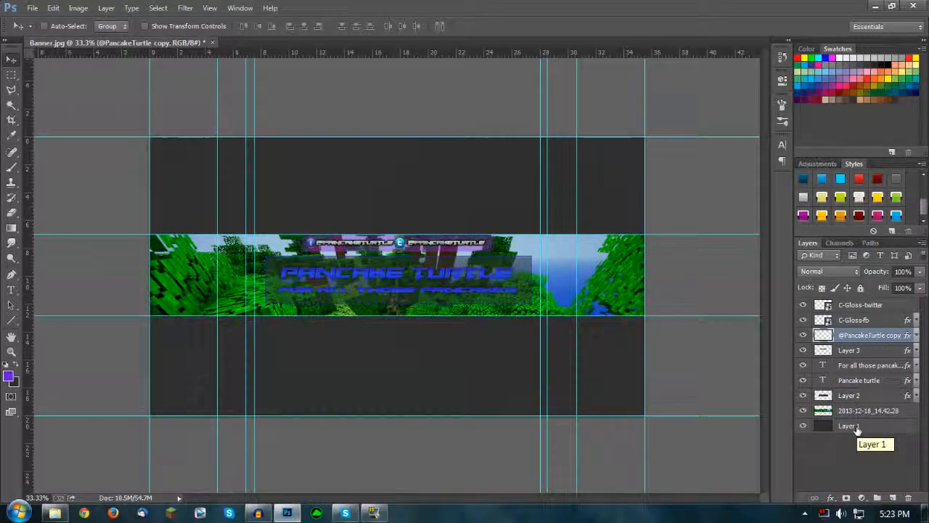
- Stamp the 1847 px "Designed by :XeonGaming" brush in purple on a new top layer, along the lower edge of the Minecraft image strip
left_click(855, 427)
left_click(847, 445)
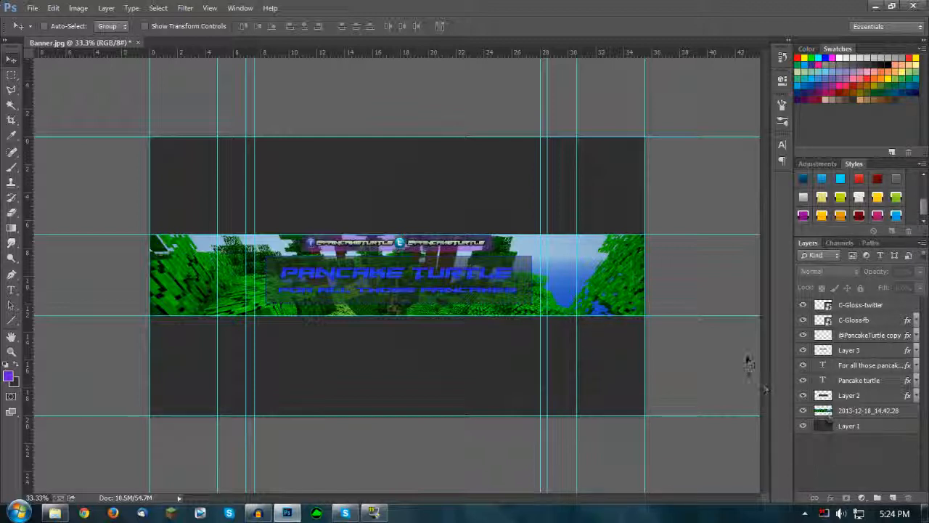
key("b")
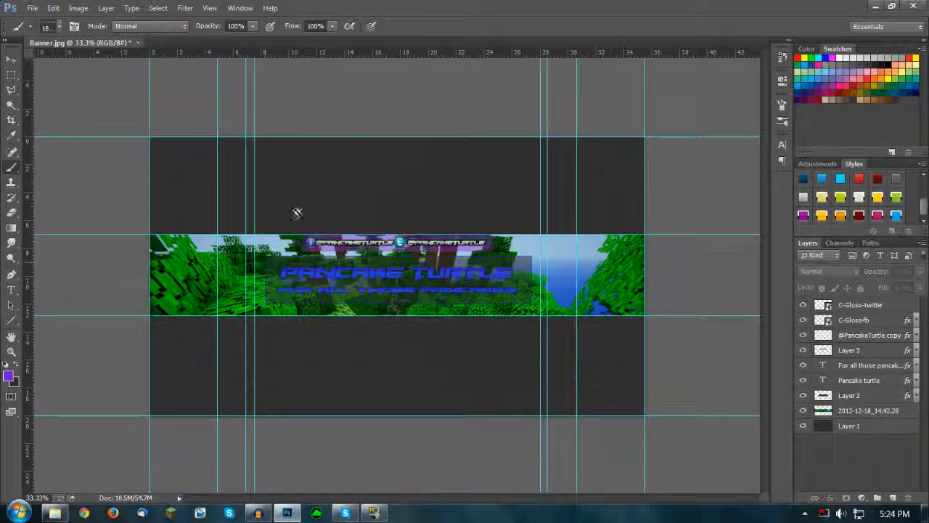
key("ctrl+v")
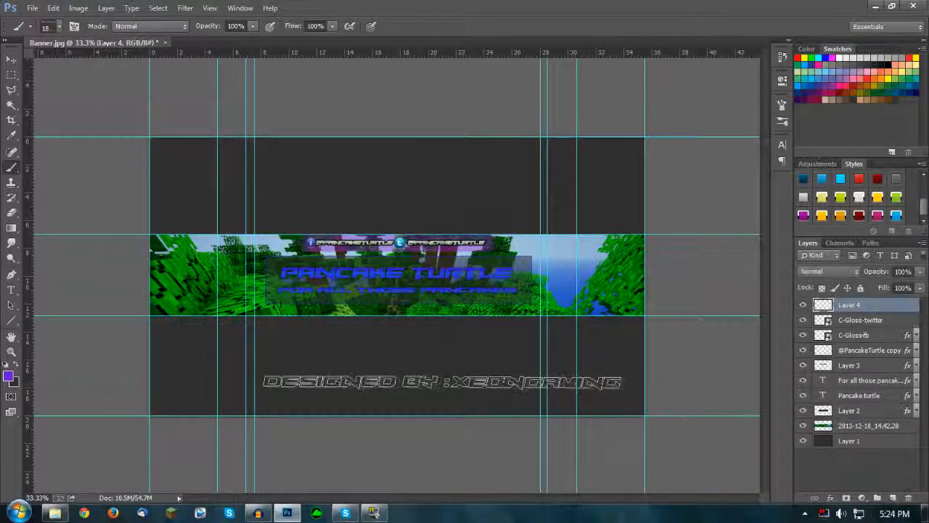
right_click(447, 383)
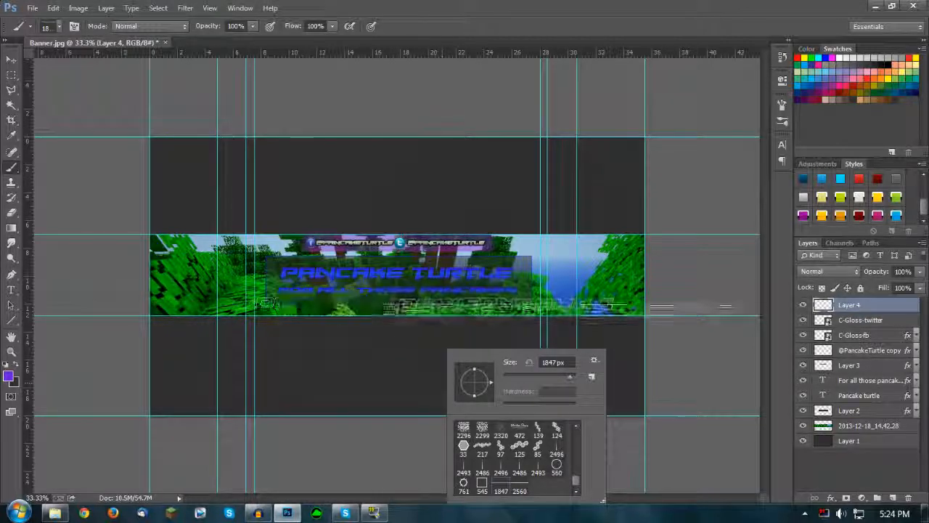
left_click(457, 306)
left_click(457, 307)
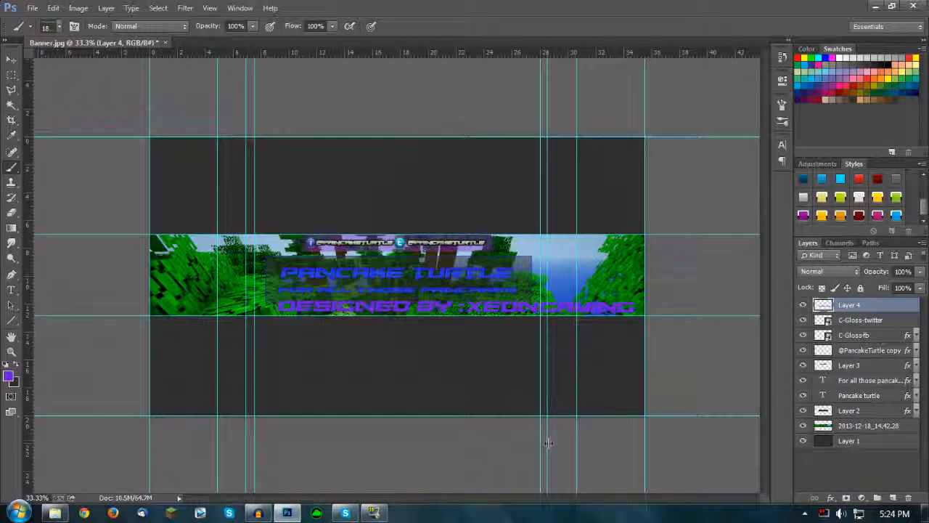
- Scale the "Designed by :XeonGaming" credit down to about 38% and move it right along the image's lower edge, below the title panel's right end
key("ctrl+t")
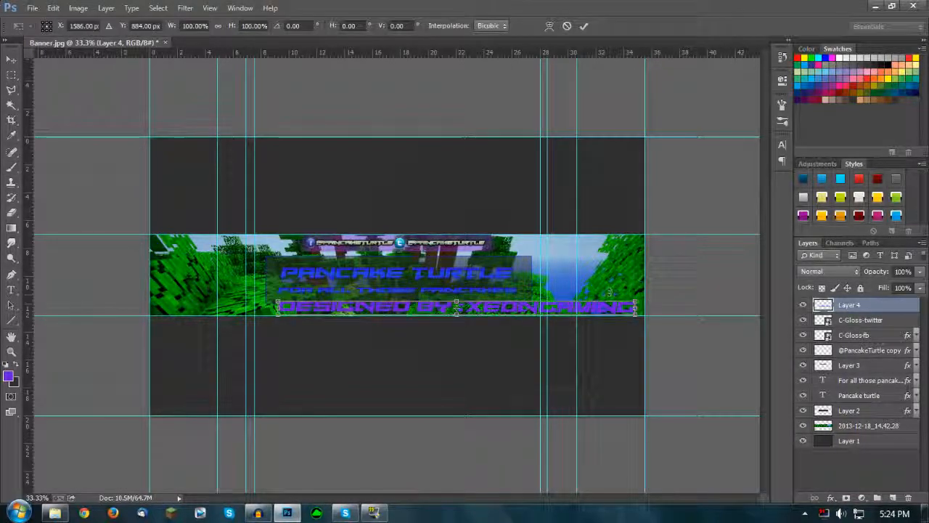
left_click_drag(635, 312, 414, 318)
key("Return")
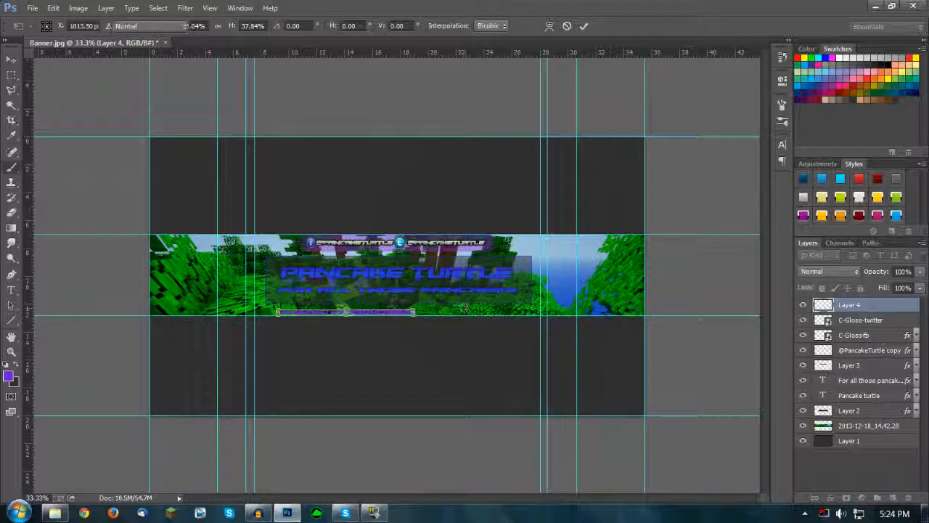
key("v")
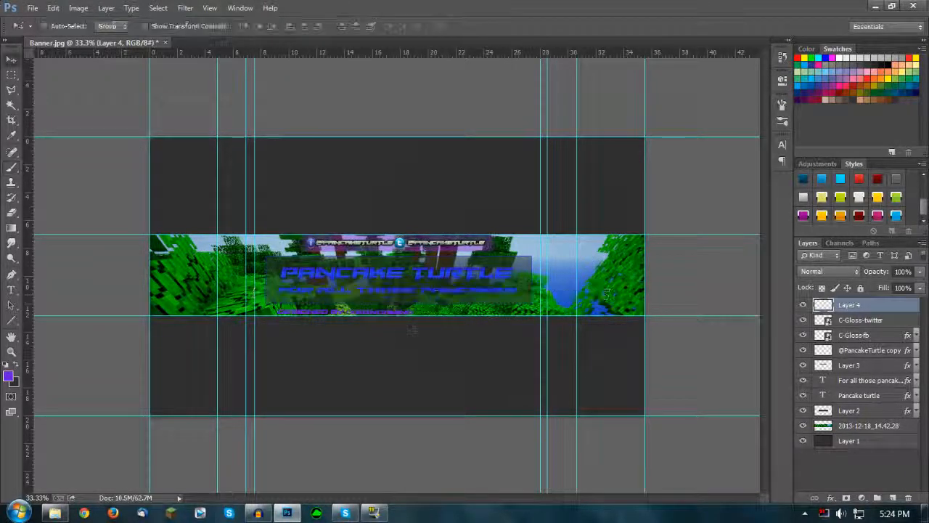
left_click_drag(491, 339, 507, 331)
left_click_drag(516, 332, 517, 332)
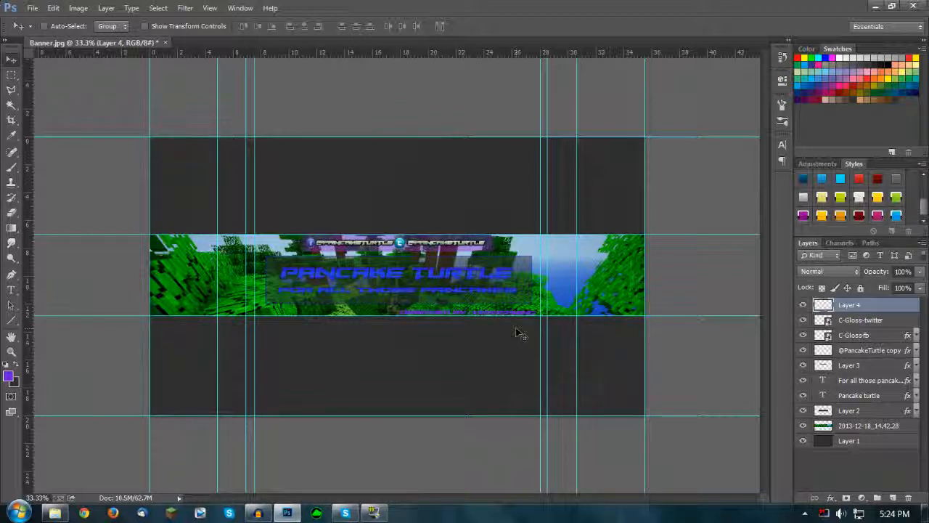